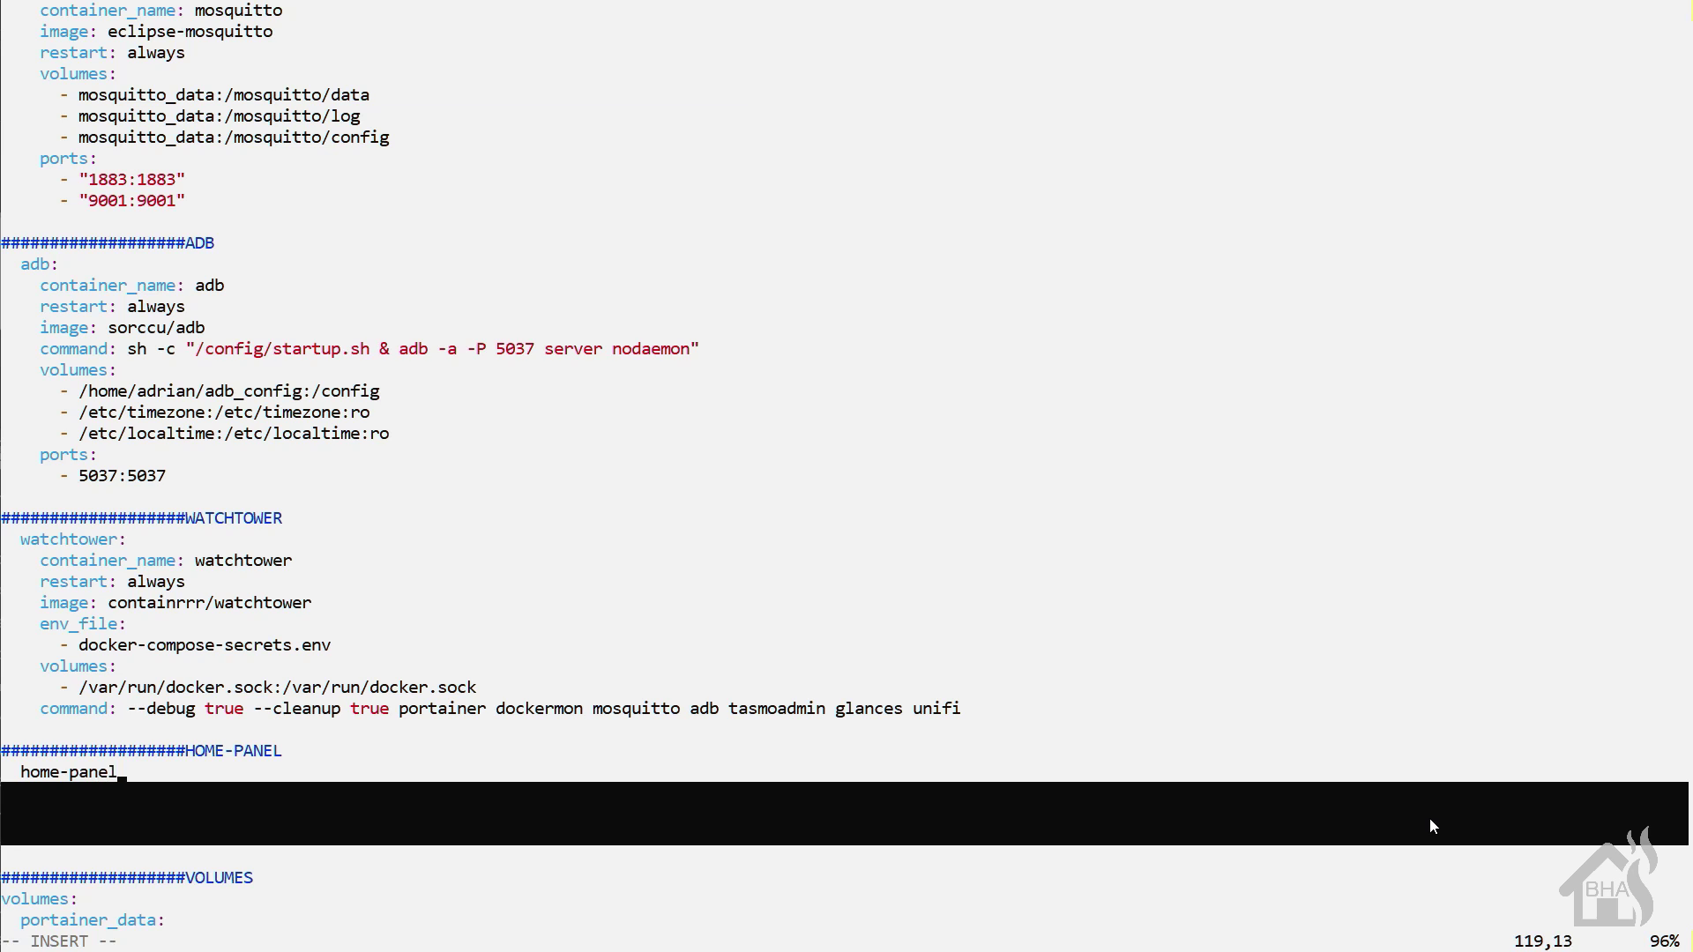
Begin the home-panel service definition with container_name home-panel and restart set to always.
key(Return)
key(BackSpace)
key(BackSpace)
key(BackSpace)
key(BackSpace)
key(BackSpace)
key(BackSpace)
key(BackSpace)
key(BackSpace)
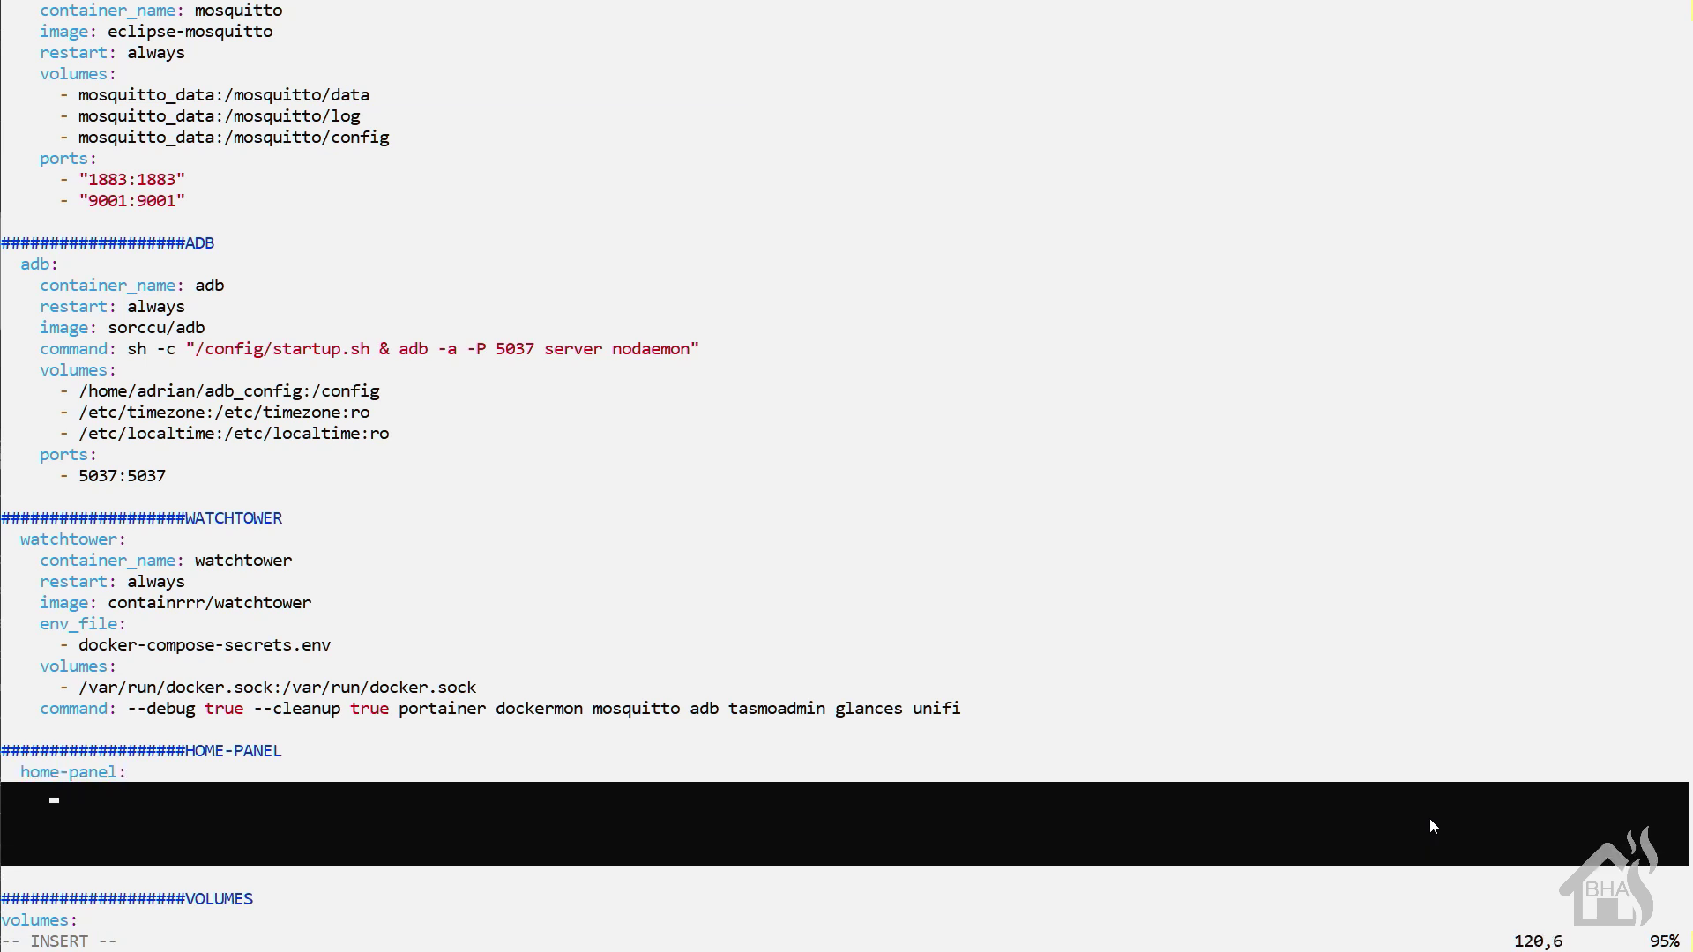
text(container_name:)
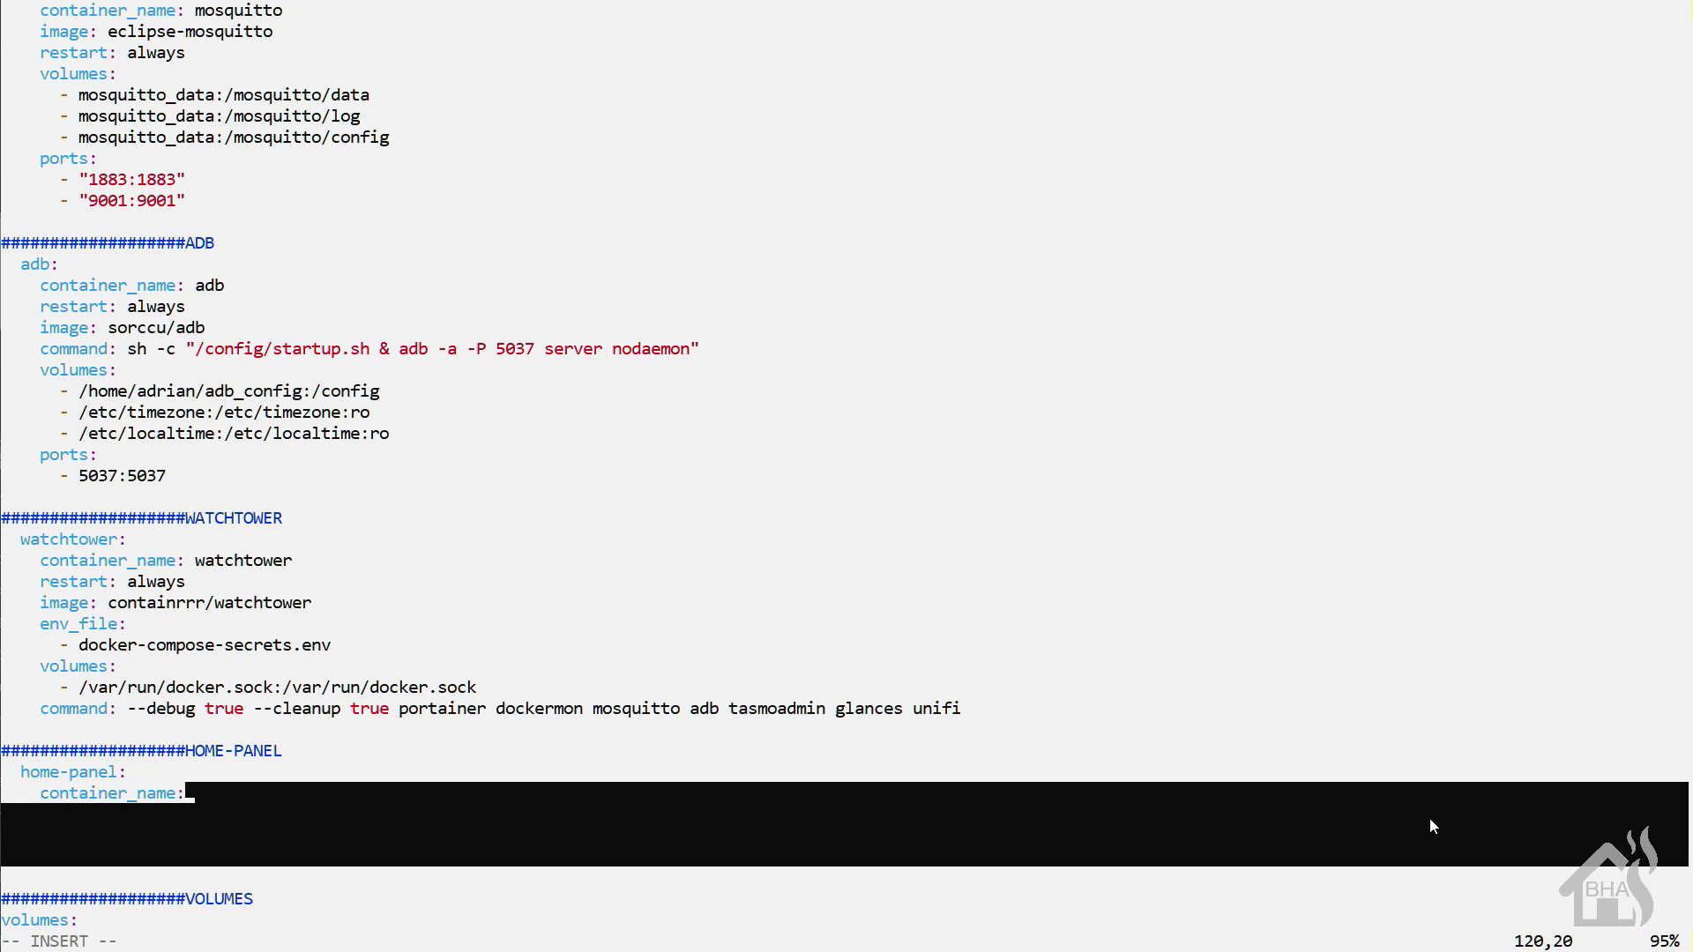
text( home-panel)
key(Return)
text(restart: always)
key(Return)
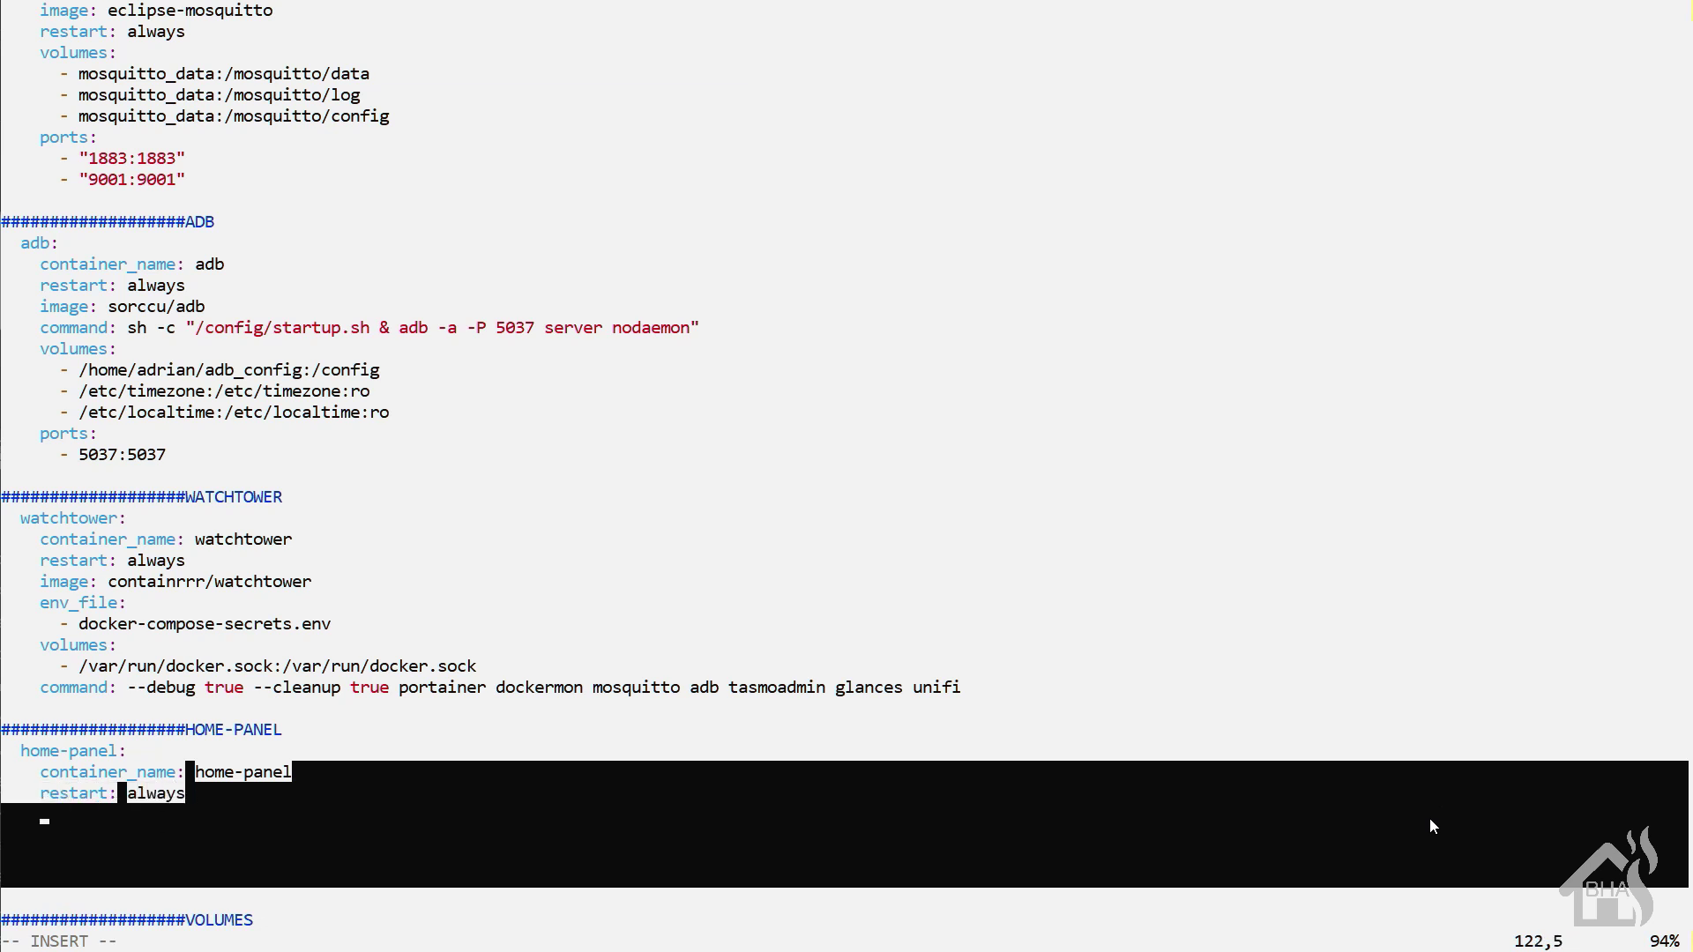
Add the image timmo001/home-panel to the home-panel service.
text(image: timm)
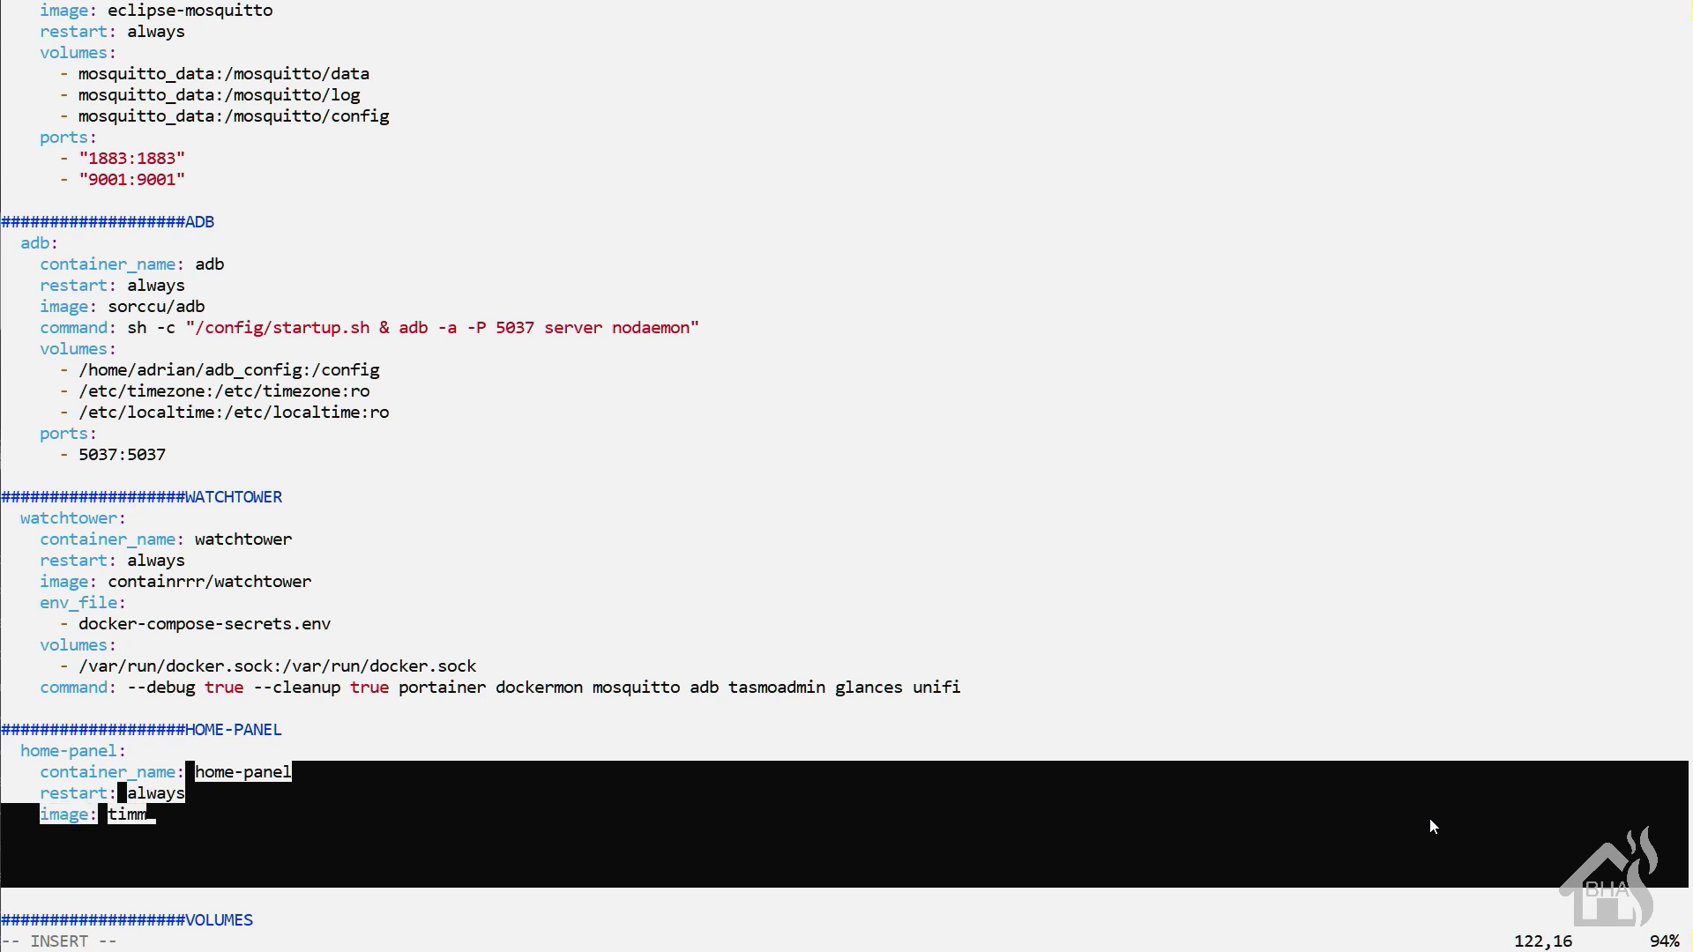
text(o001/hom)
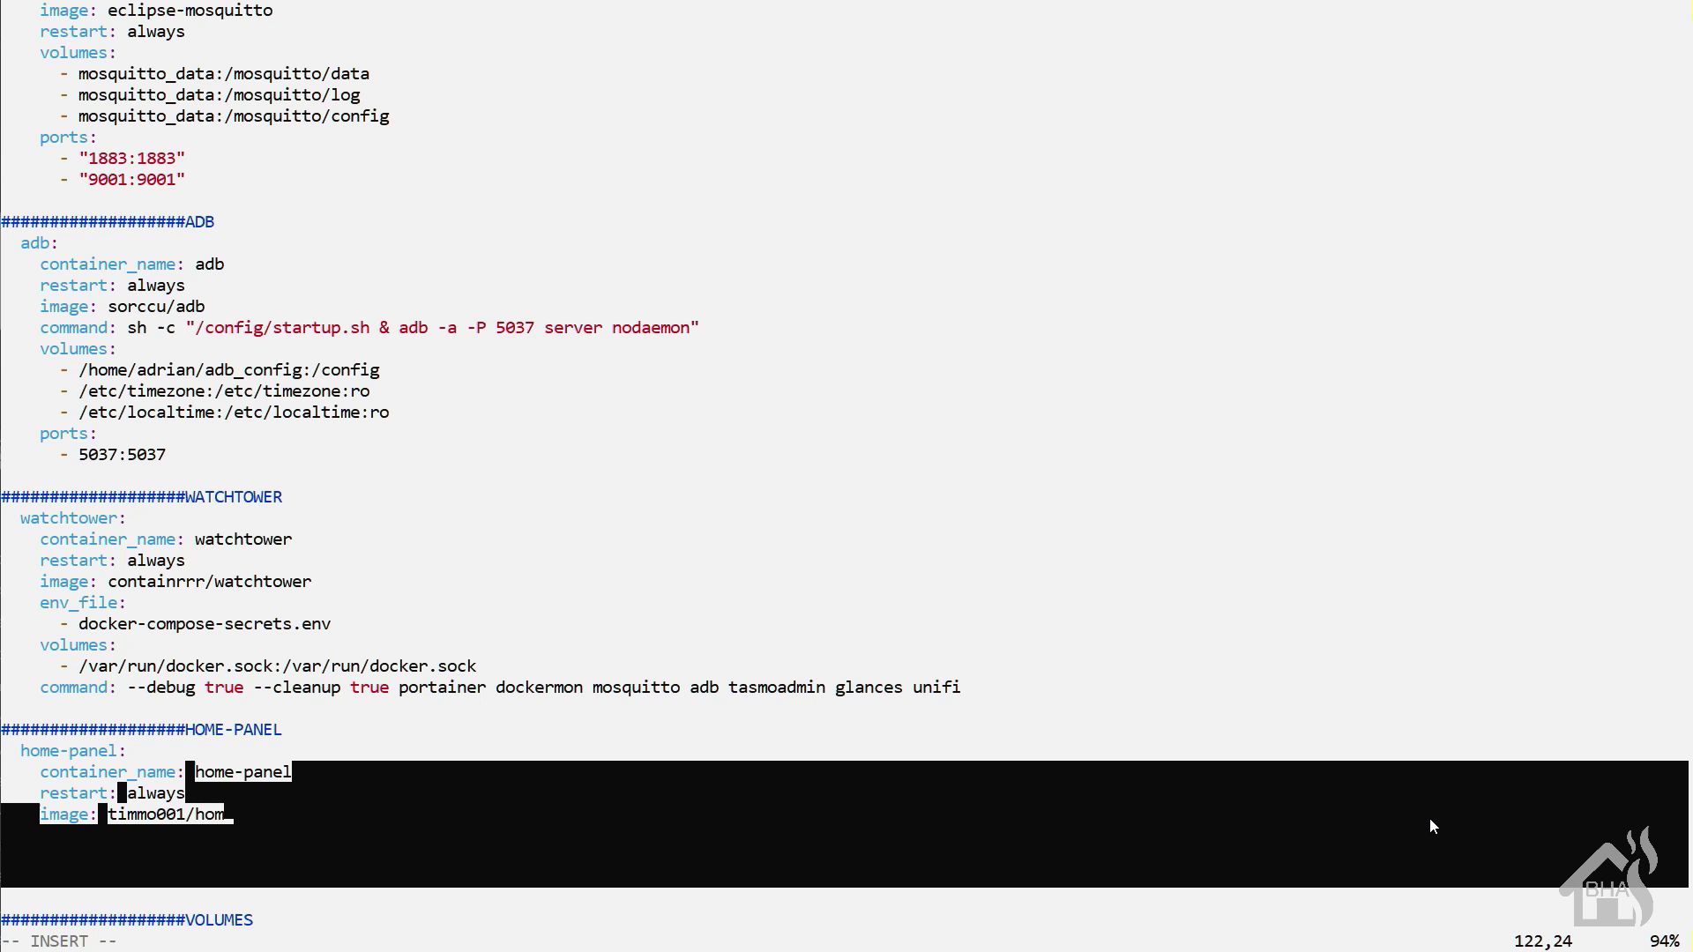
text(e-panel)
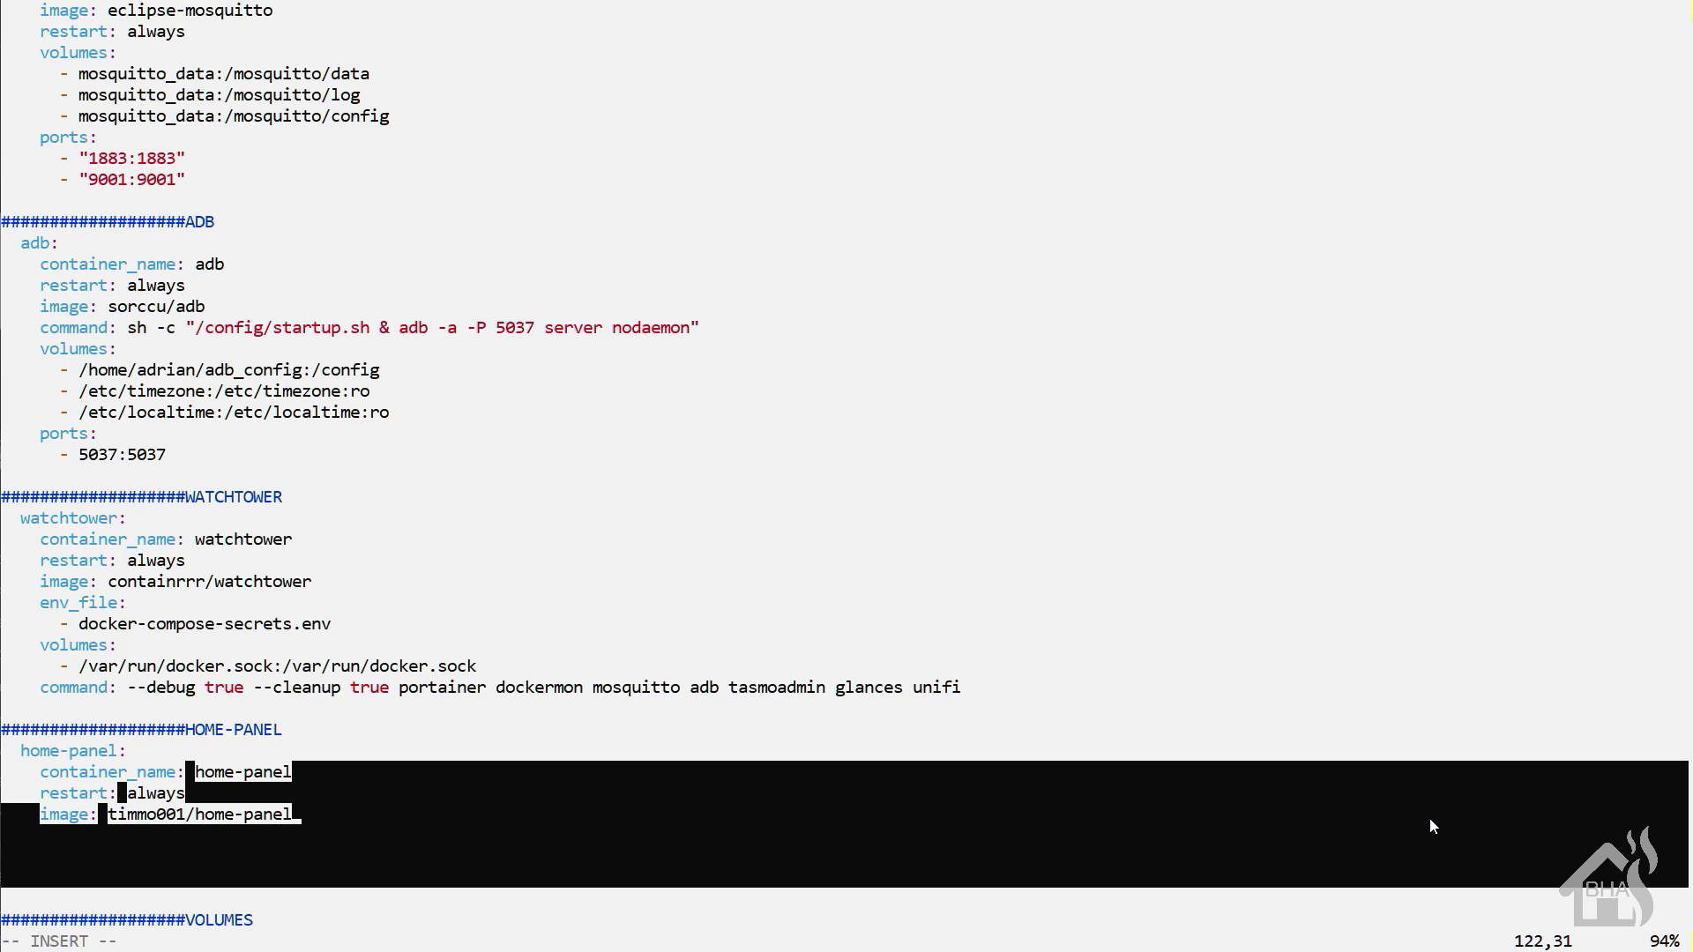
key(Return)
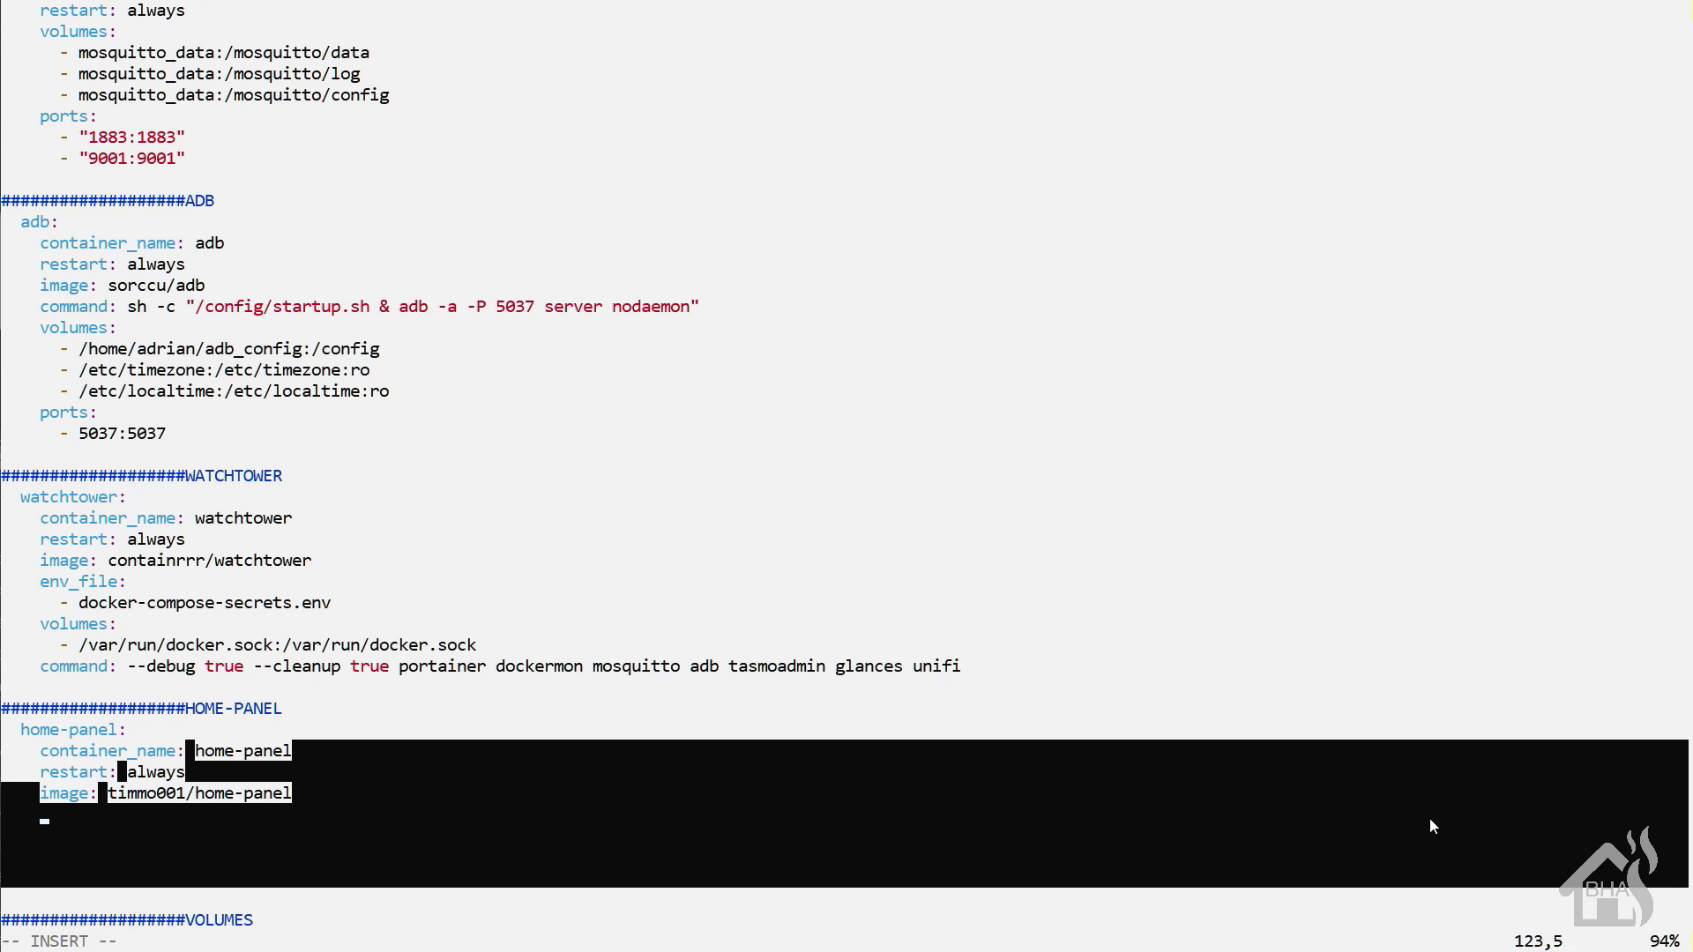
Add a ports section to the home-panel service with the mapping 8234:8234.
text(ports:)
key(Return)
key(BackSpace)
key(BackSpace)
key(BackSpace)
key(BackSpace)
key(BackSpace)
key(BackSpace)
key(BackSpace)
key(BackSpace)
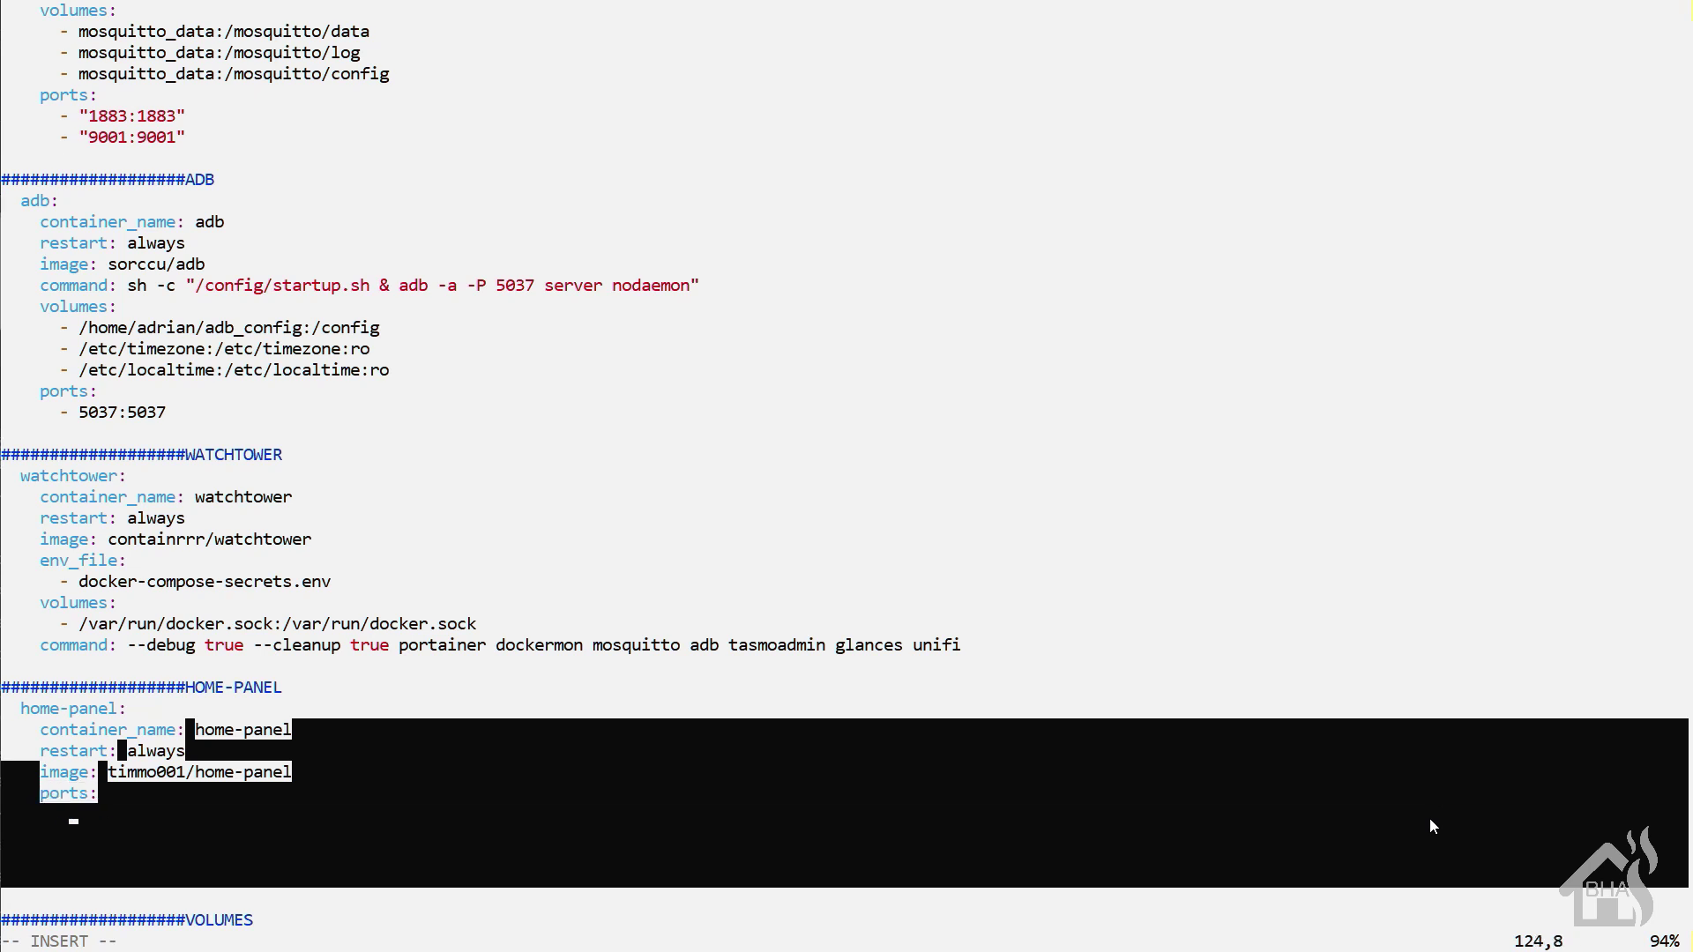
text(- 8234:)
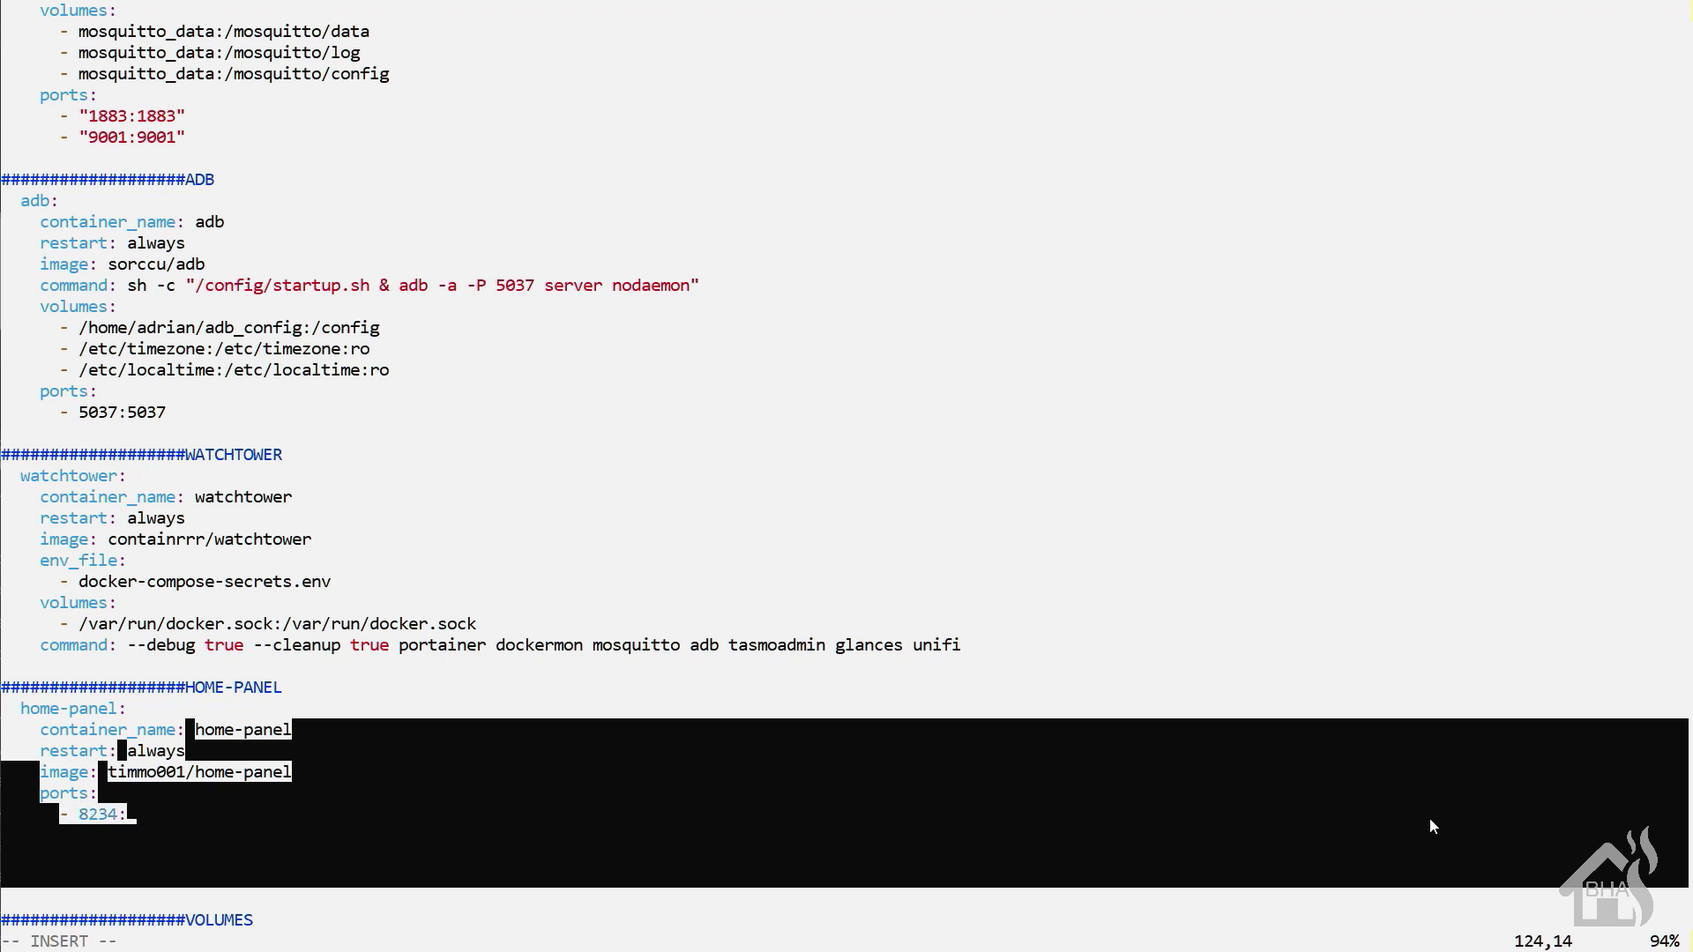
text(8234)
key(Return)
Add a volumes section to the home-panel service that maps home_panel_data to /data.
key(BackSpace)
key(BackSpace)
key(BackSpace)
key(BackSpace)
text(volumes:)
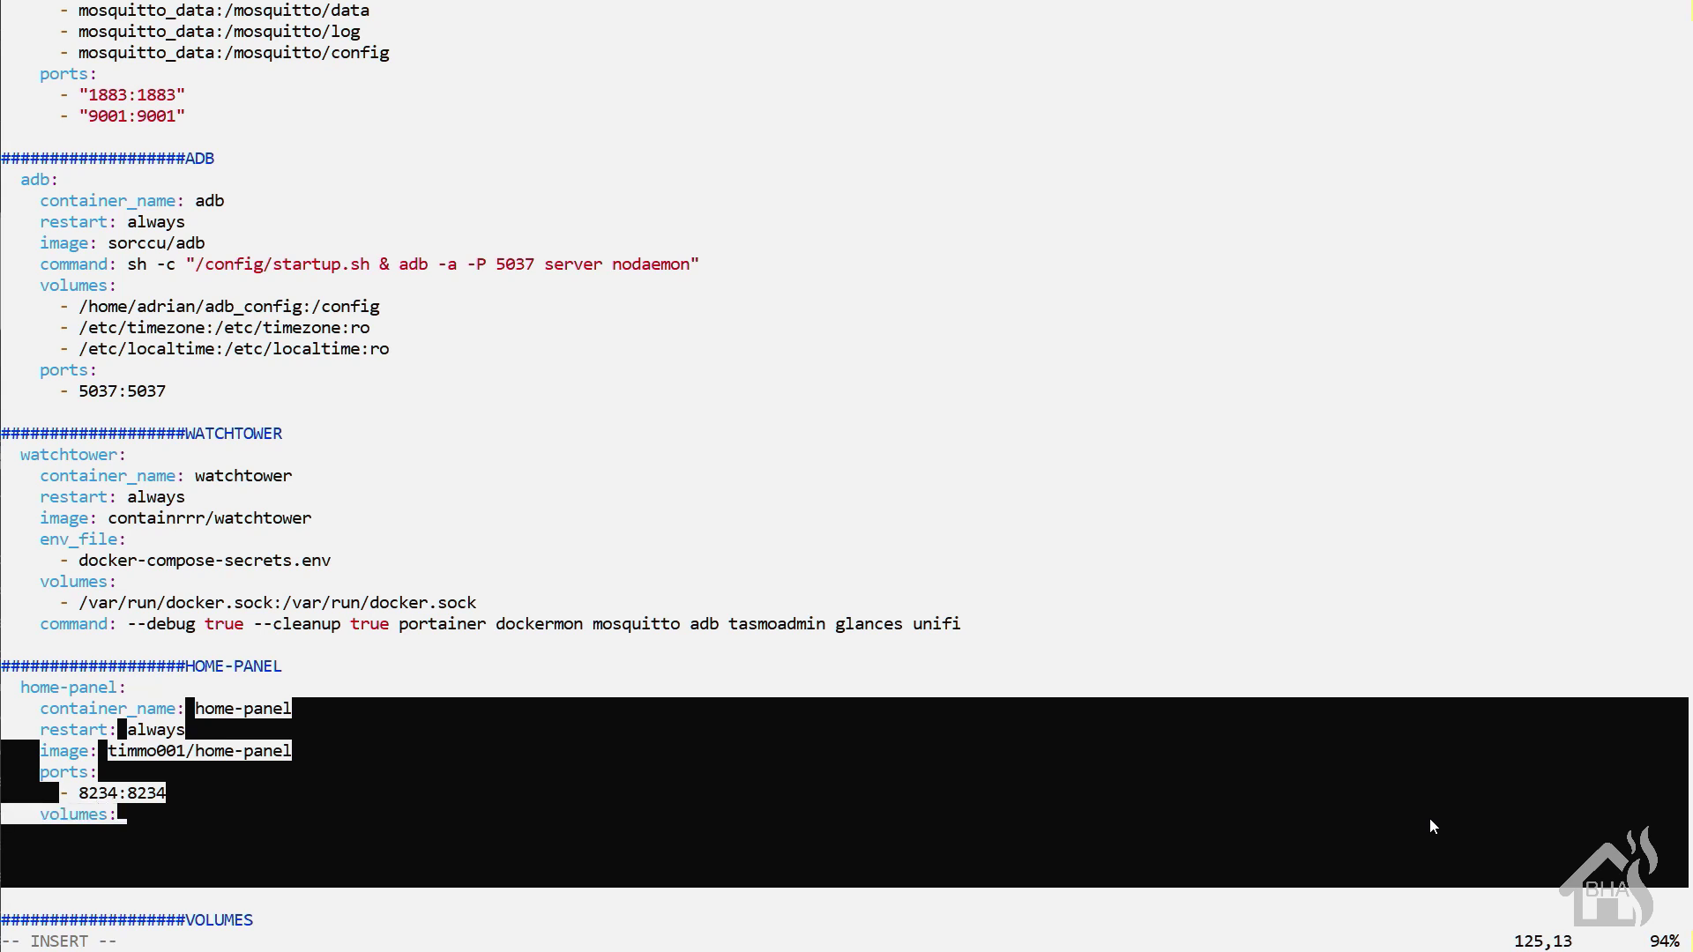
key(Return)
key(BackSpace)
key(BackSpace)
key(BackSpace)
key(BackSpace)
key(BackSpace)
key(BackSpace)
key(BackSpace)
key(BackSpace)
key(BackSpace)
text(- home_panel_data:/data)
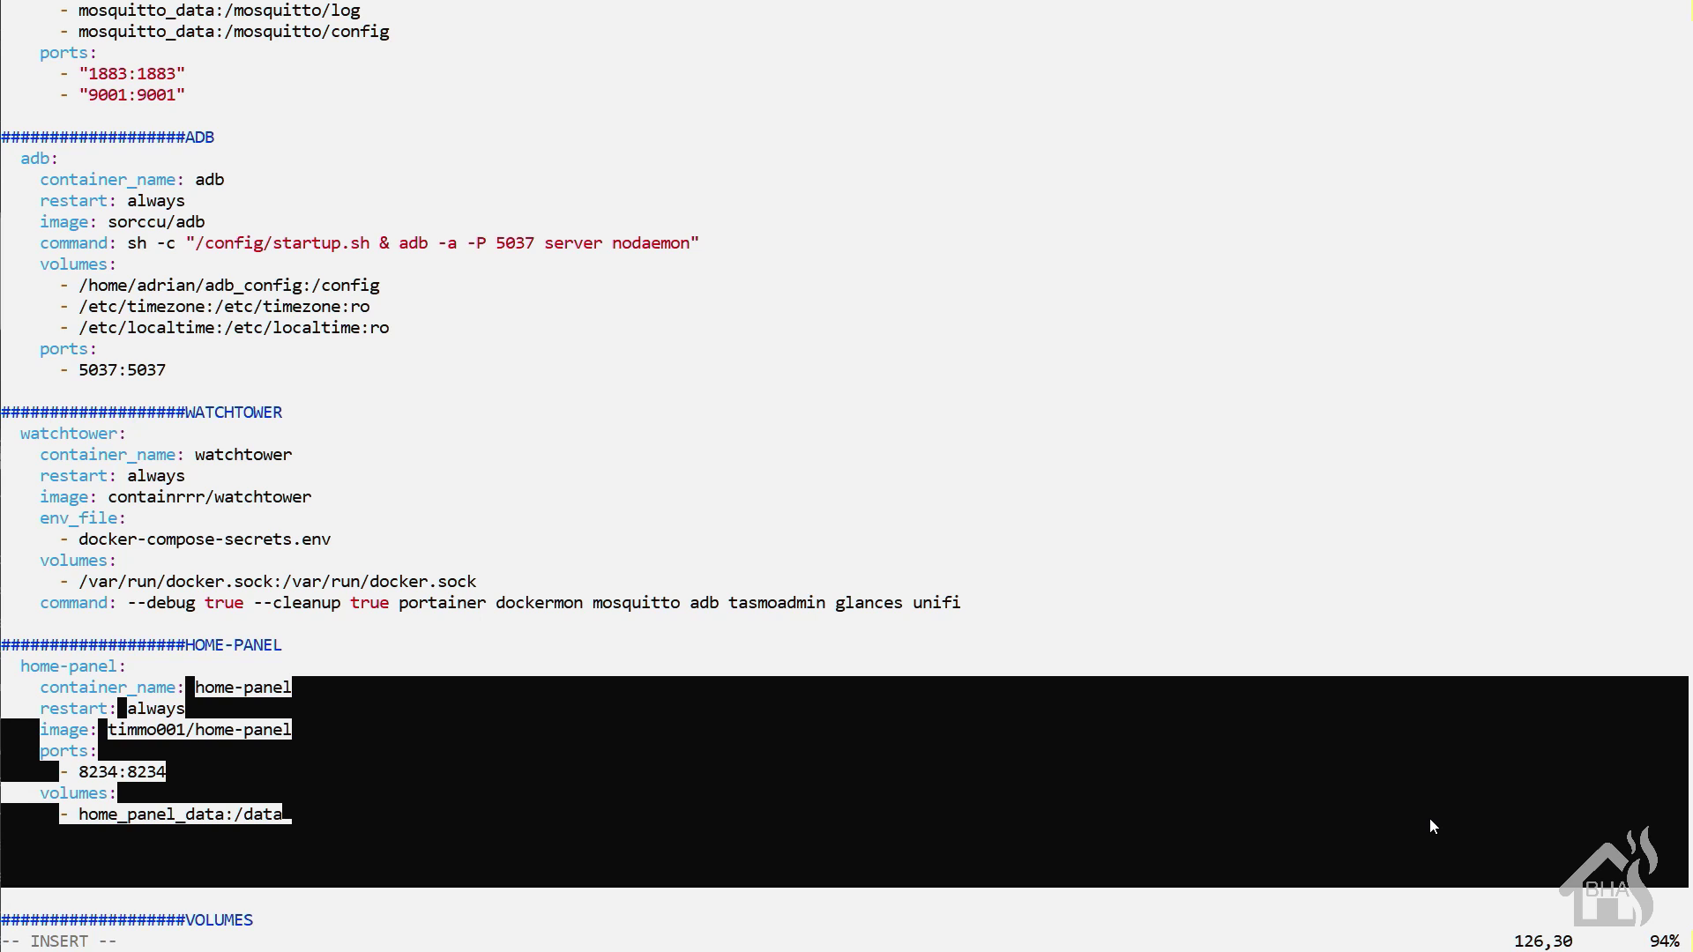
Declare home_panel_data after mosquitto_data in the file's top-level volumes list.
key(Escape)
key(Down)
key(Down)
key(Down)
key(Down)
key(Down)
key(Down)
key(Down)
key(Down)
key(Down)
key(Down)
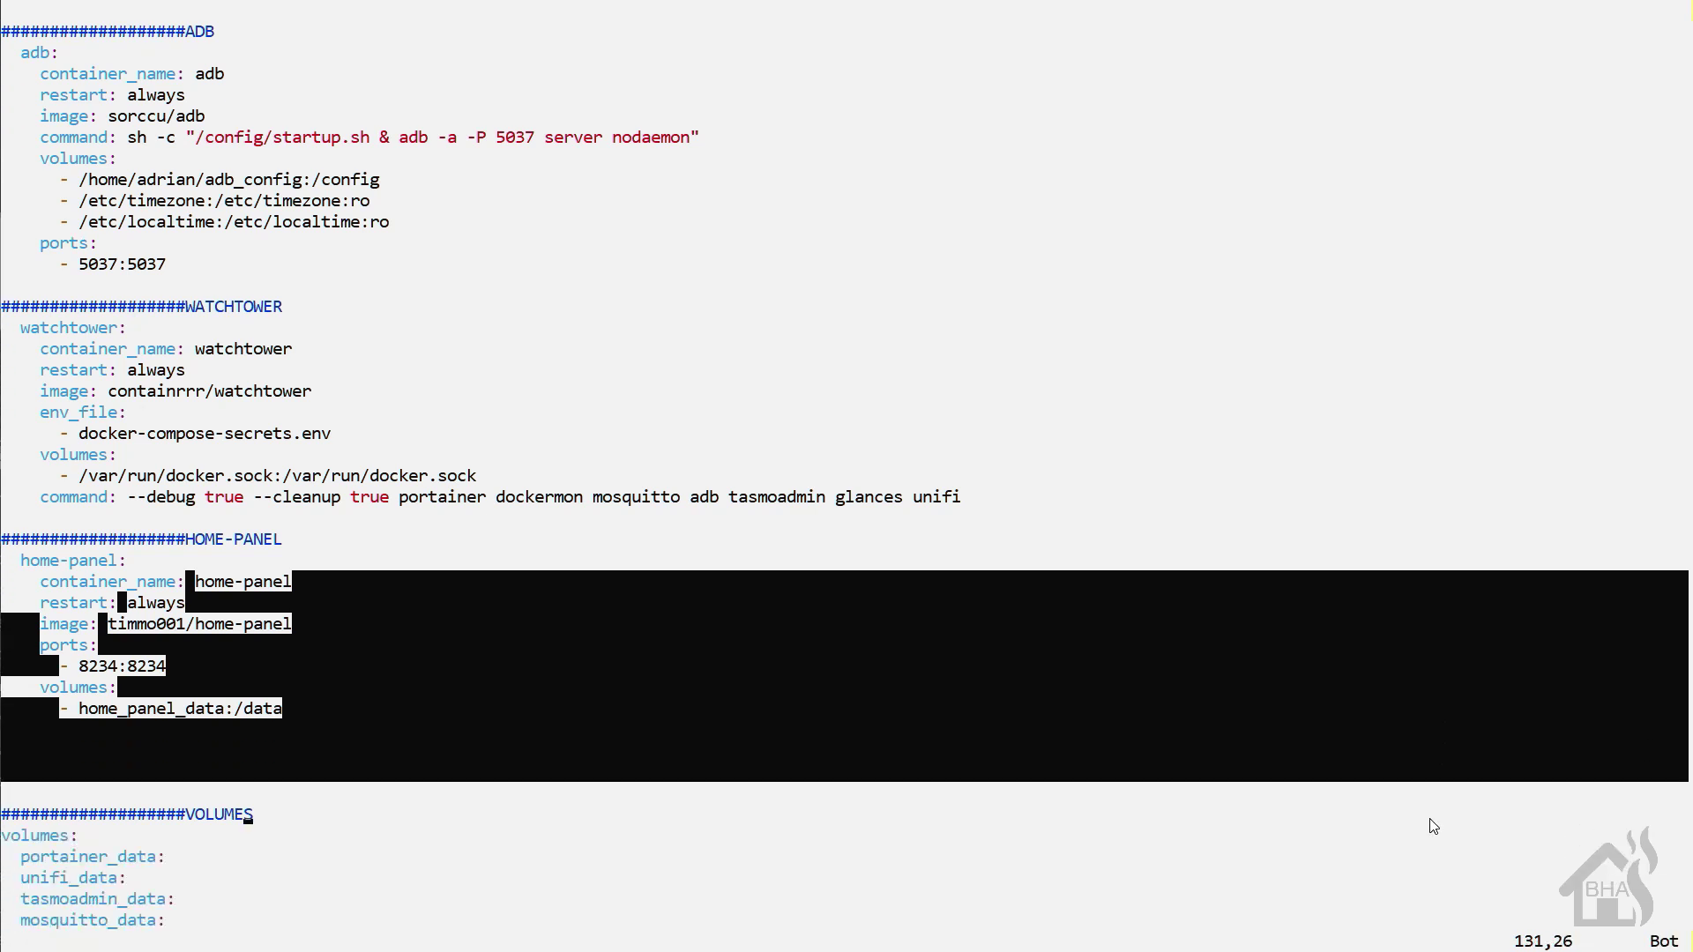
key(a)
key(Return)
key(BackSpace)
key(BackSpace)
key(BackSpace)
key(BackSpace)
key(BackSpace)
key(BackSpace)
key(BackSpace)
key(BackSpace)
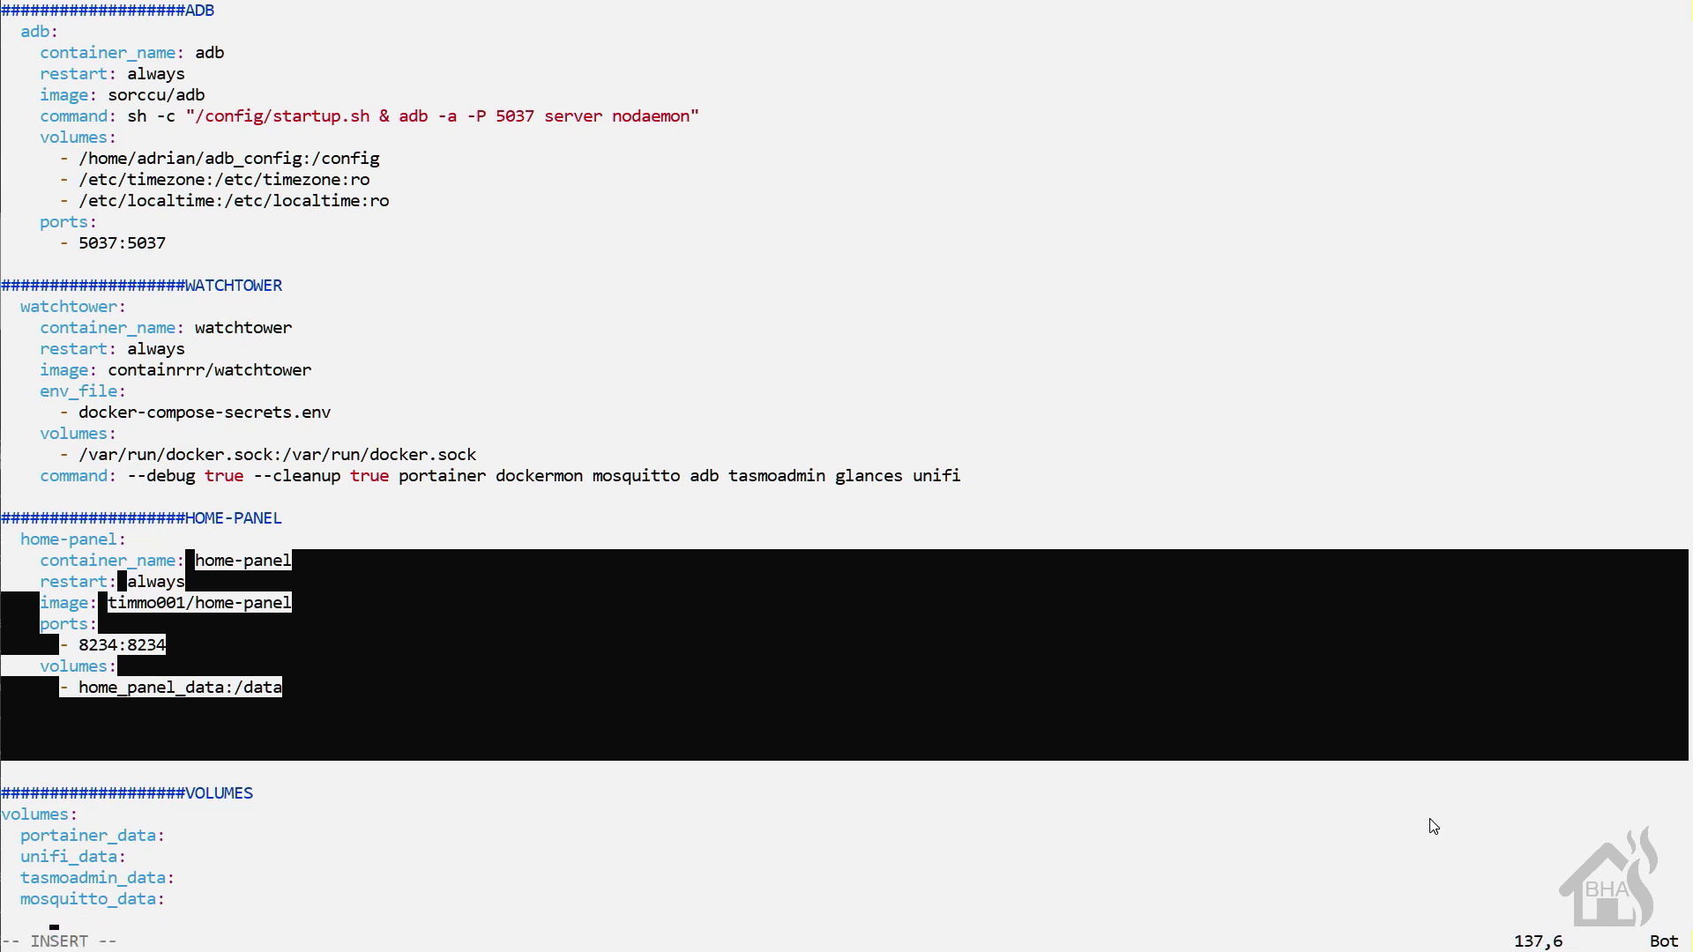
text(home_panel_data:)
key(Escape)
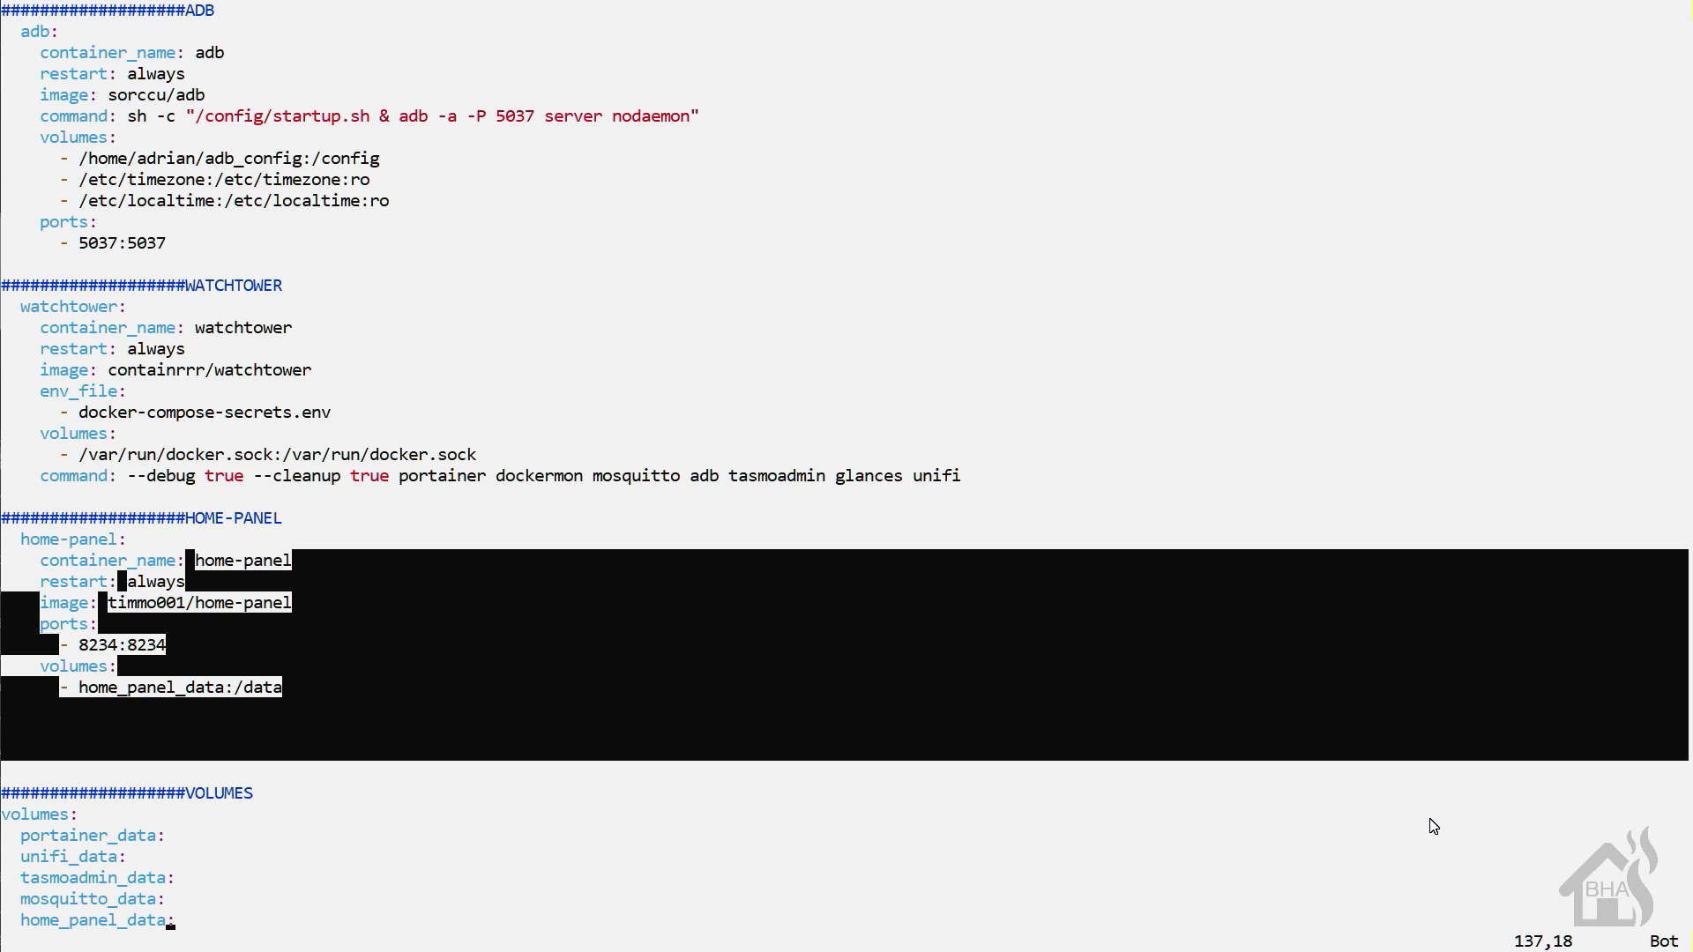
Save and close the compose file, and bring the stack up detached with sudo docker-compose up -d.
text(:wq!)
key(Return)
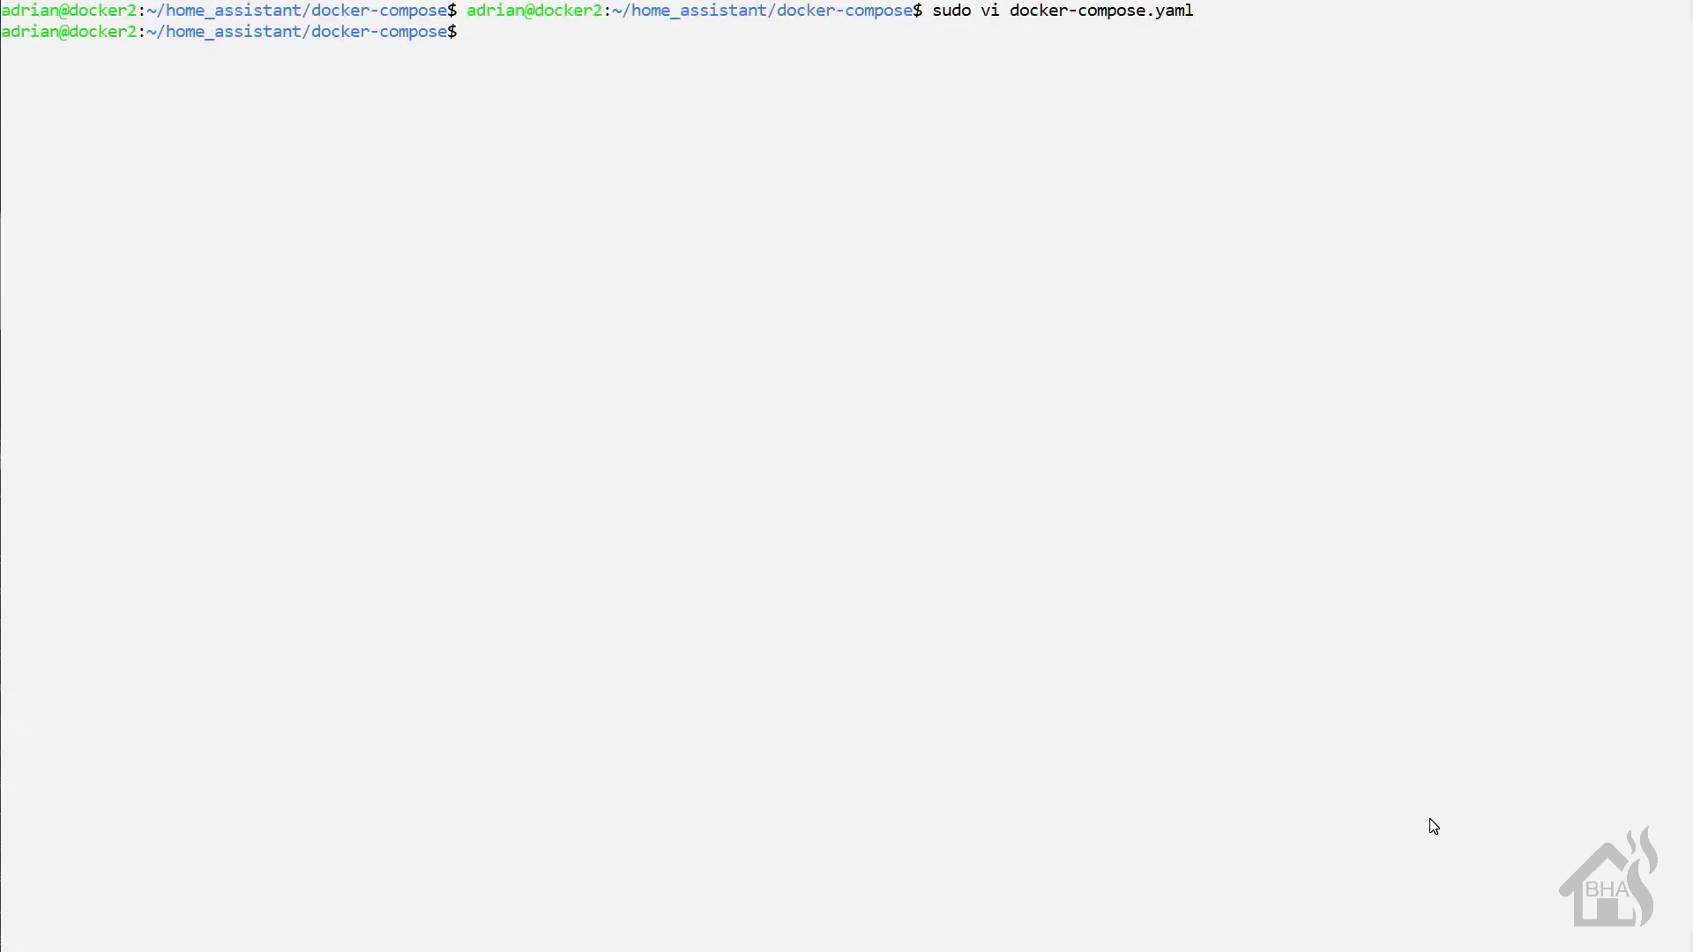
text(sudo docker-compose up -)
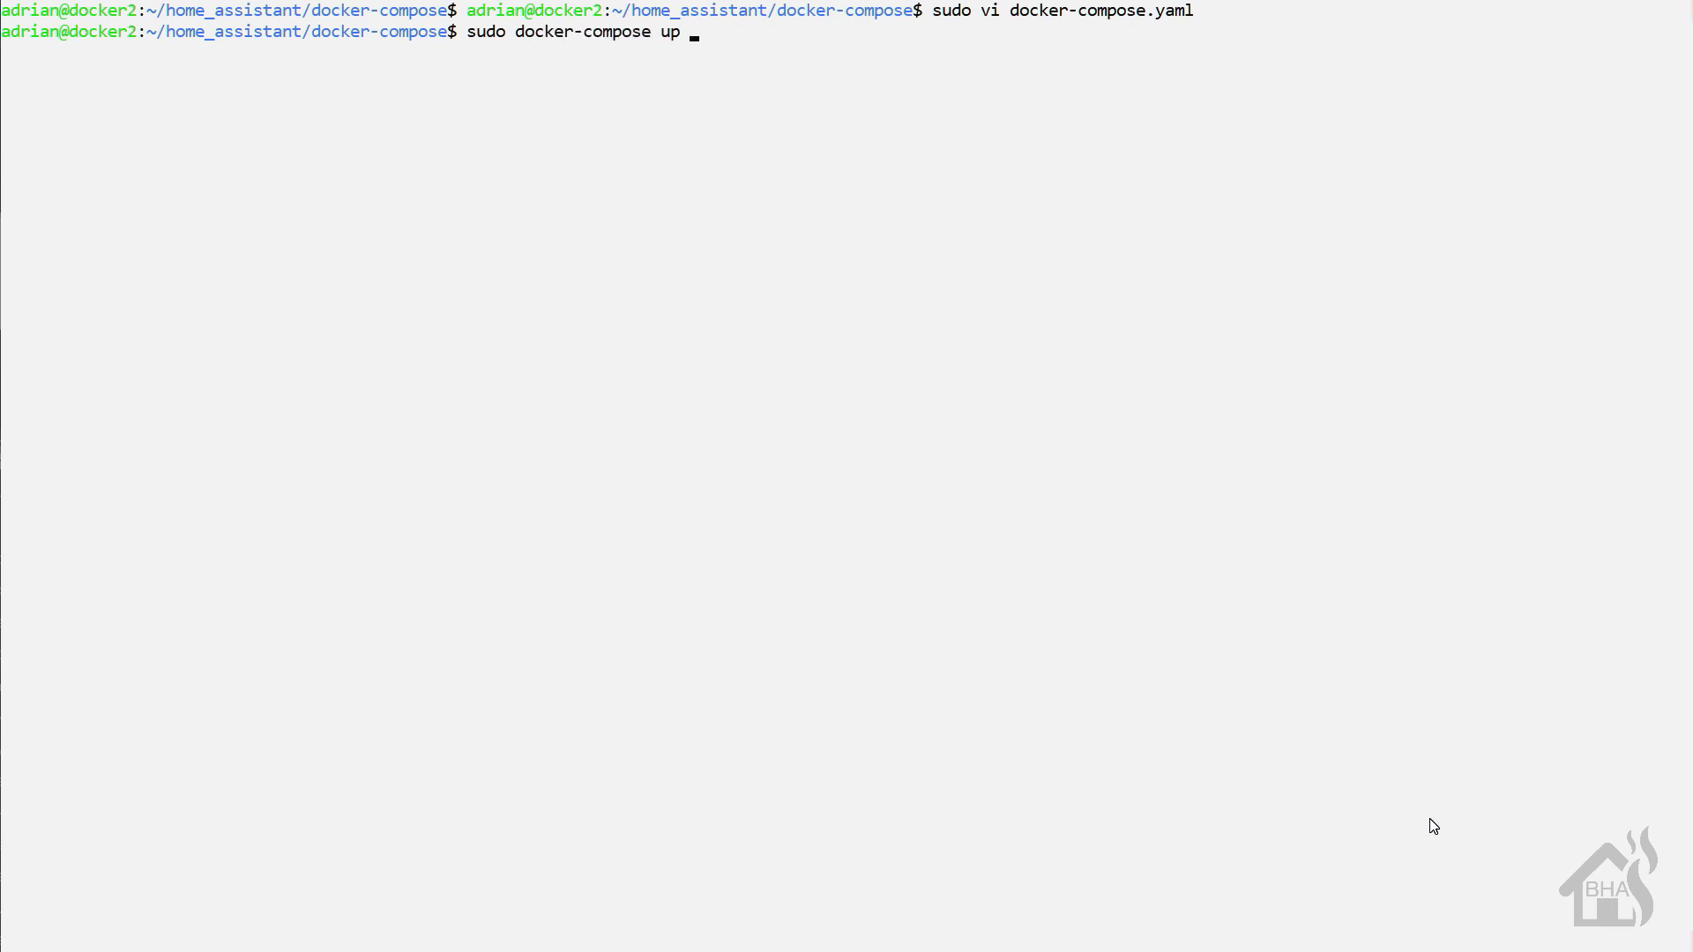
text(d)
key(Return)
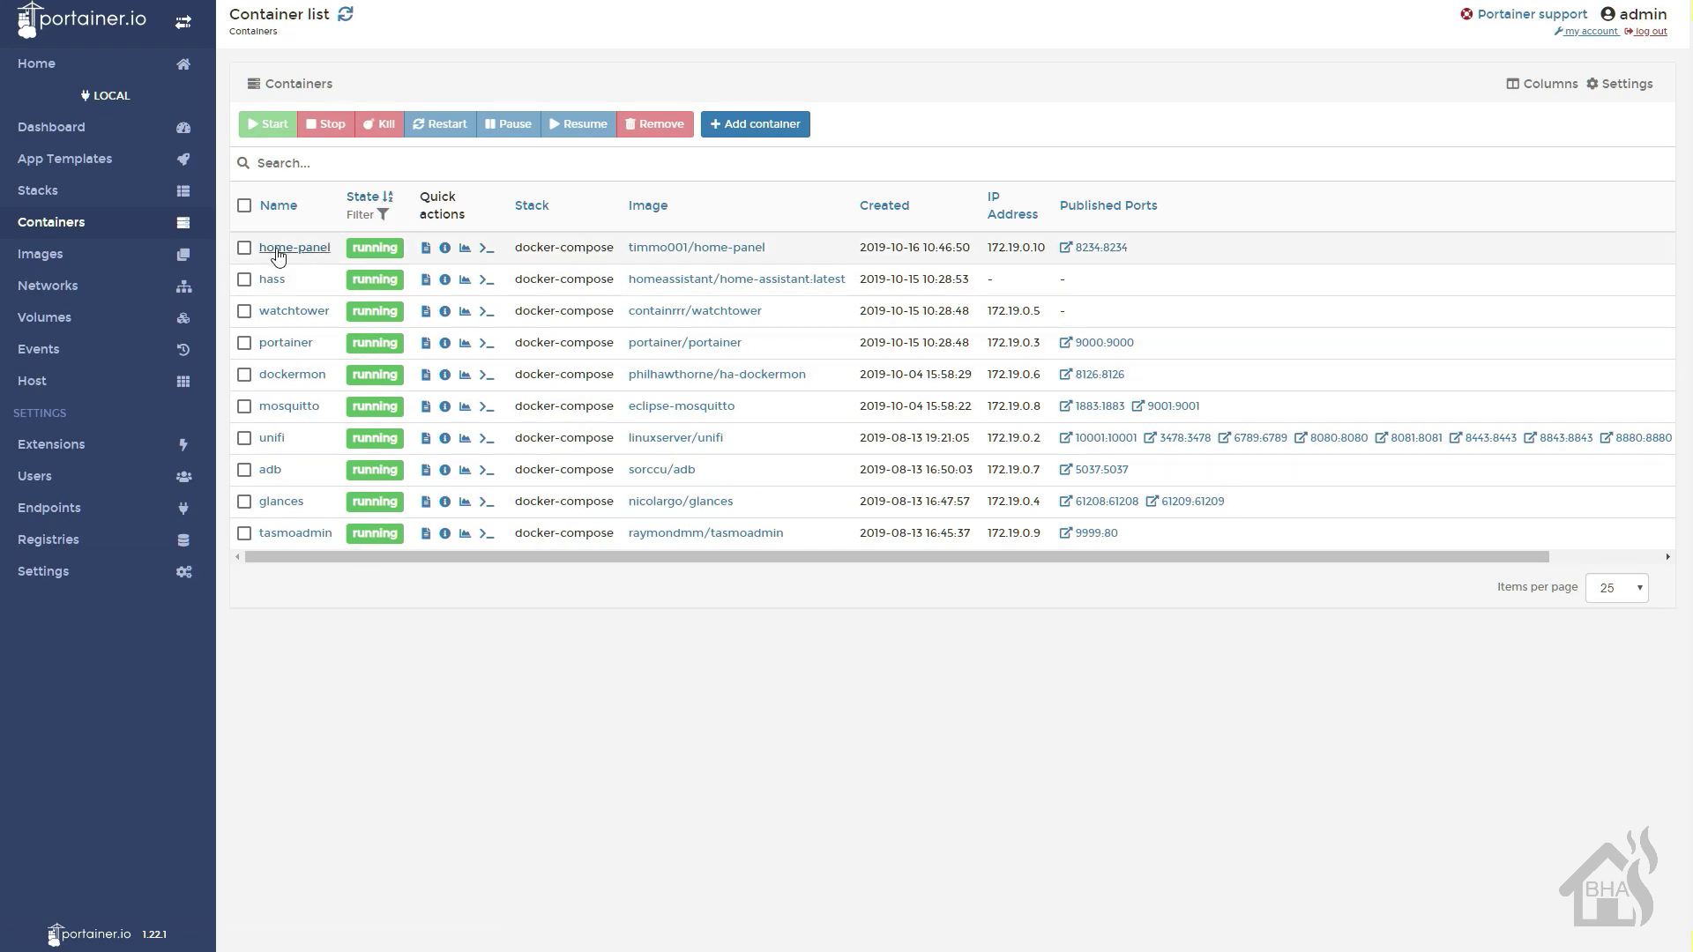
Examine the home-panel container's details in Portainer, including its status, port configuration, labels, restart policy and volumes.
click(315, 247)
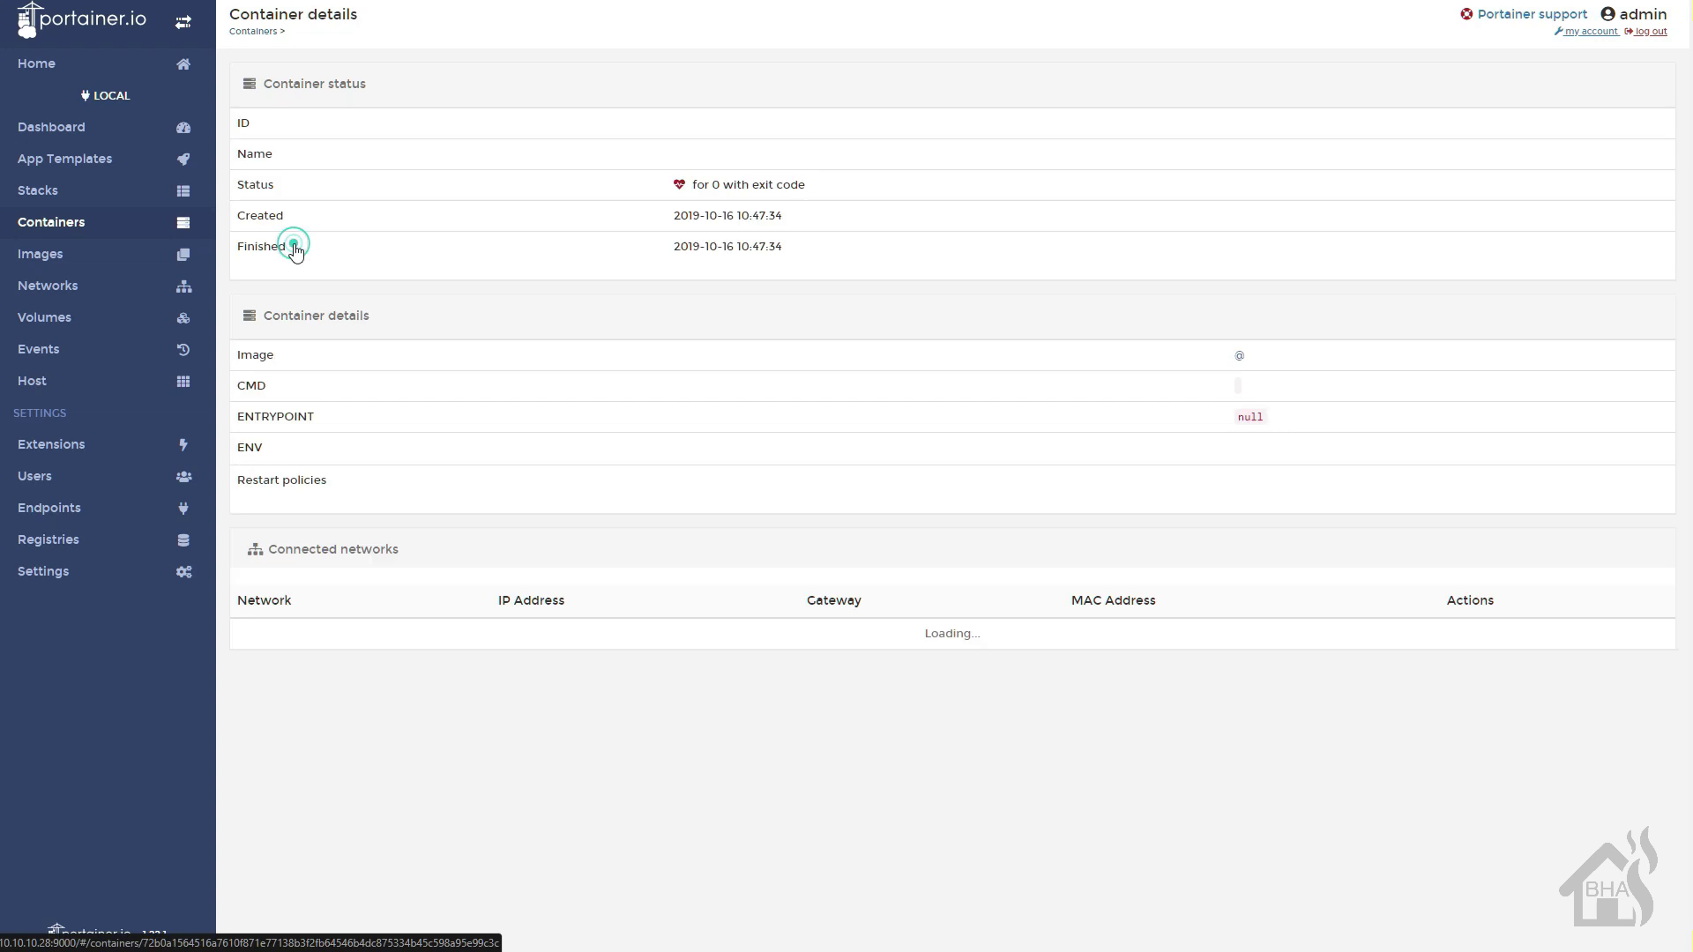
scroll(756, 385, down, 2)
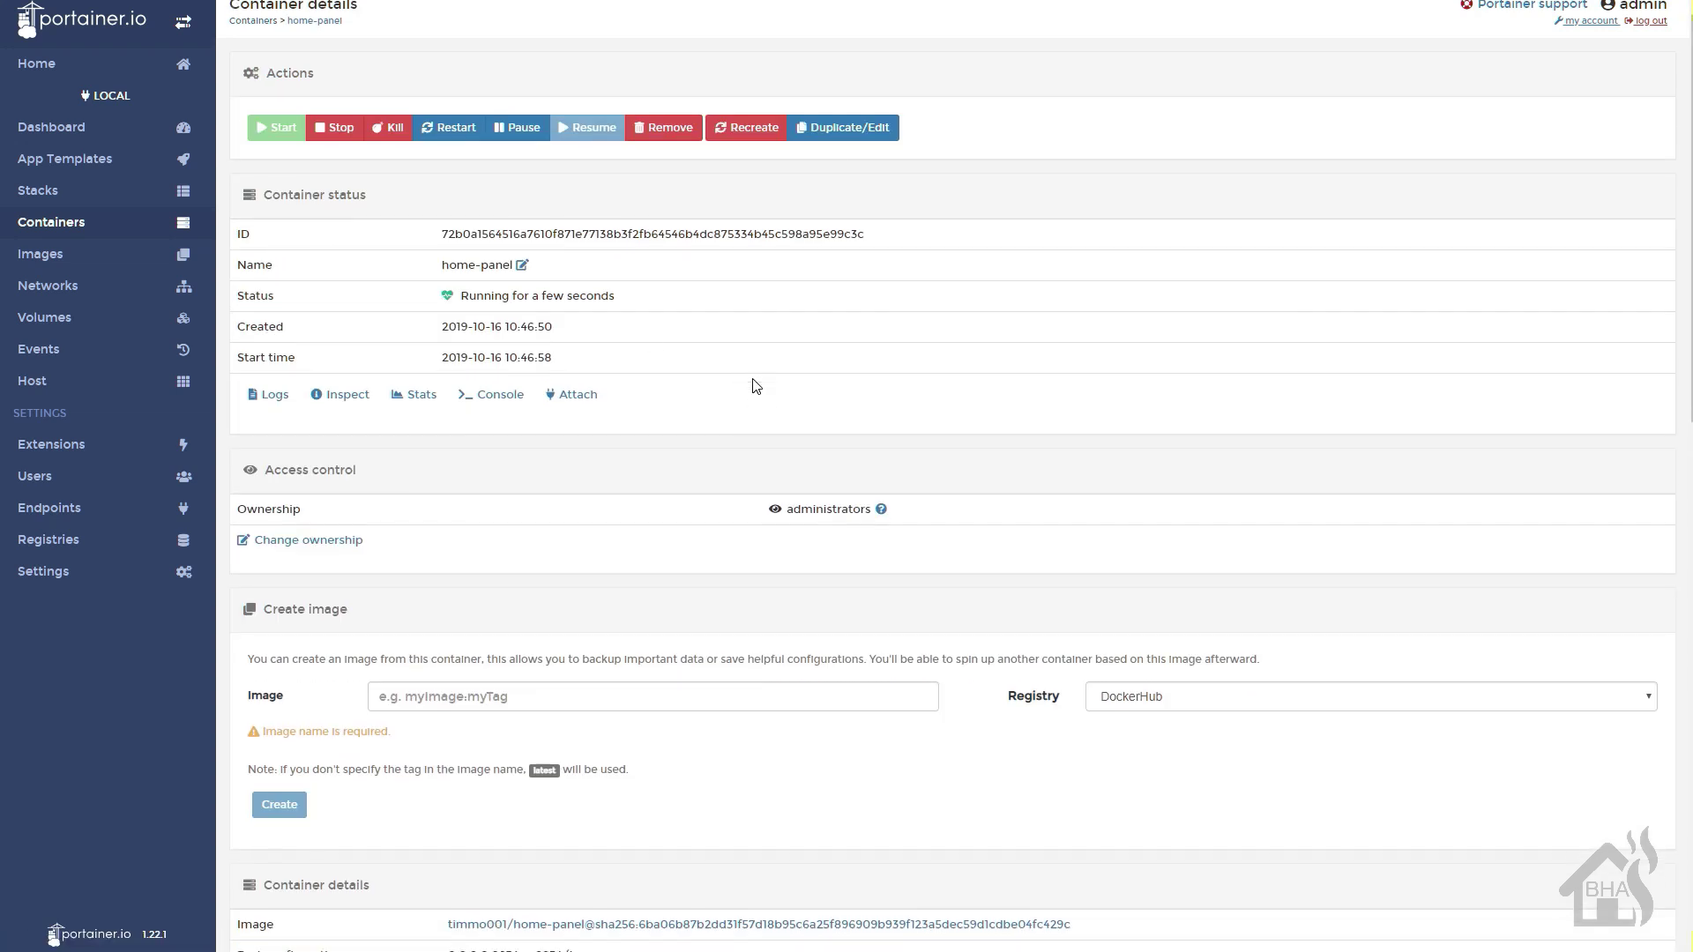
scroll(755, 386, down, 5)
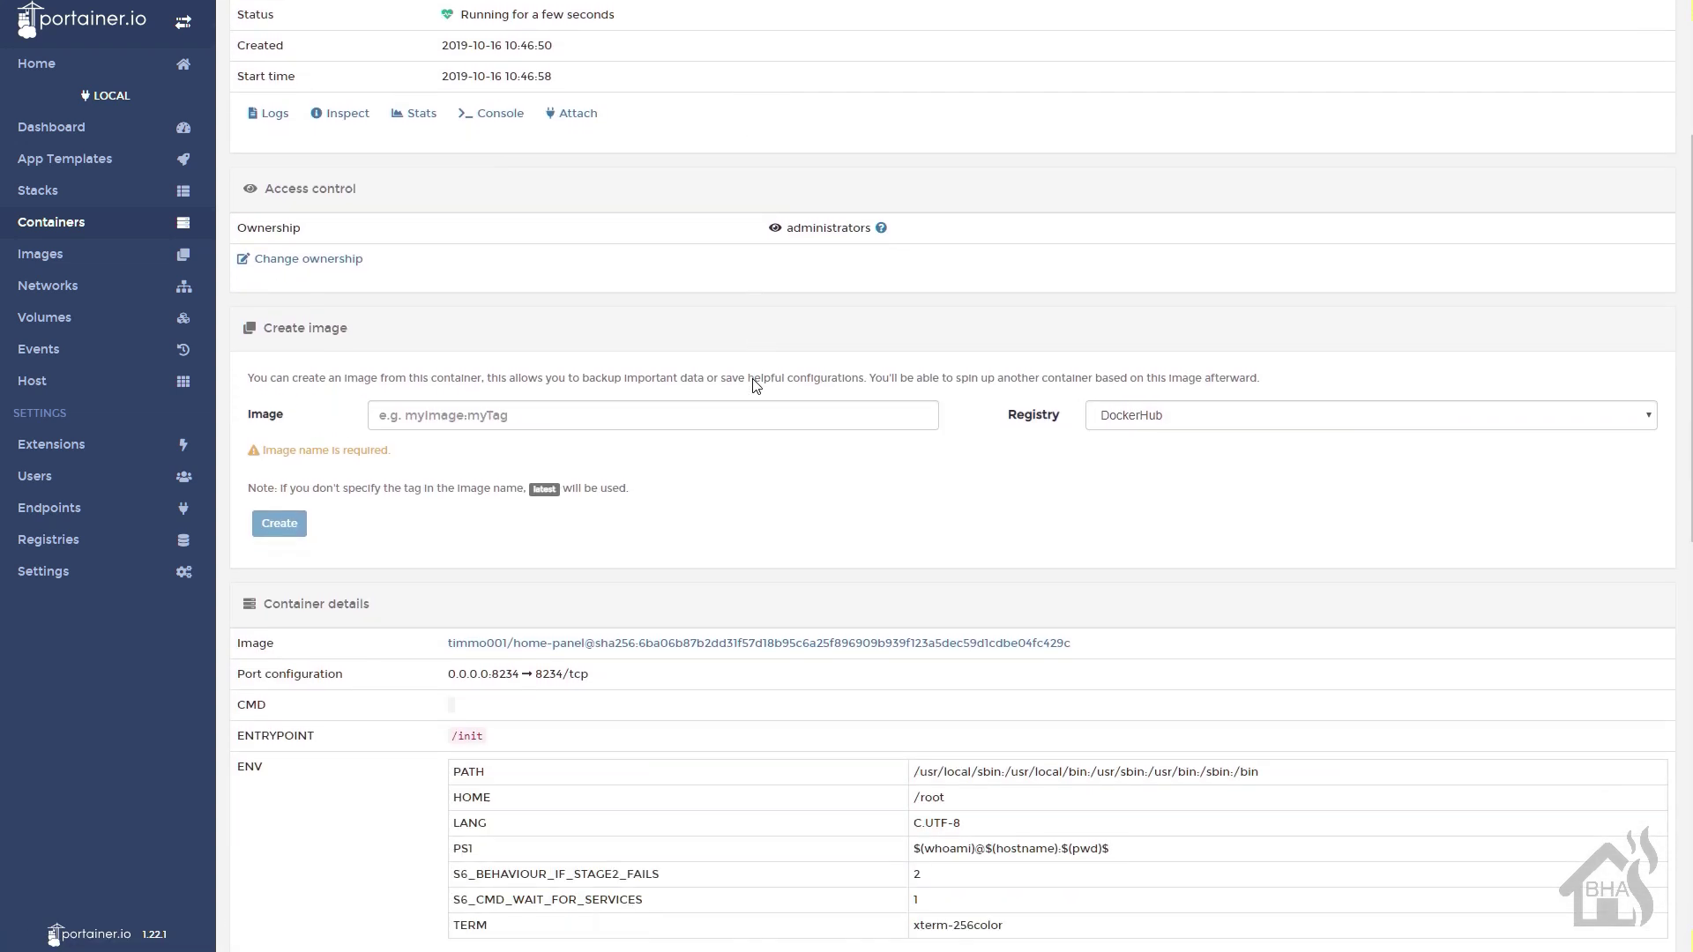
scroll(756, 385, down, 6)
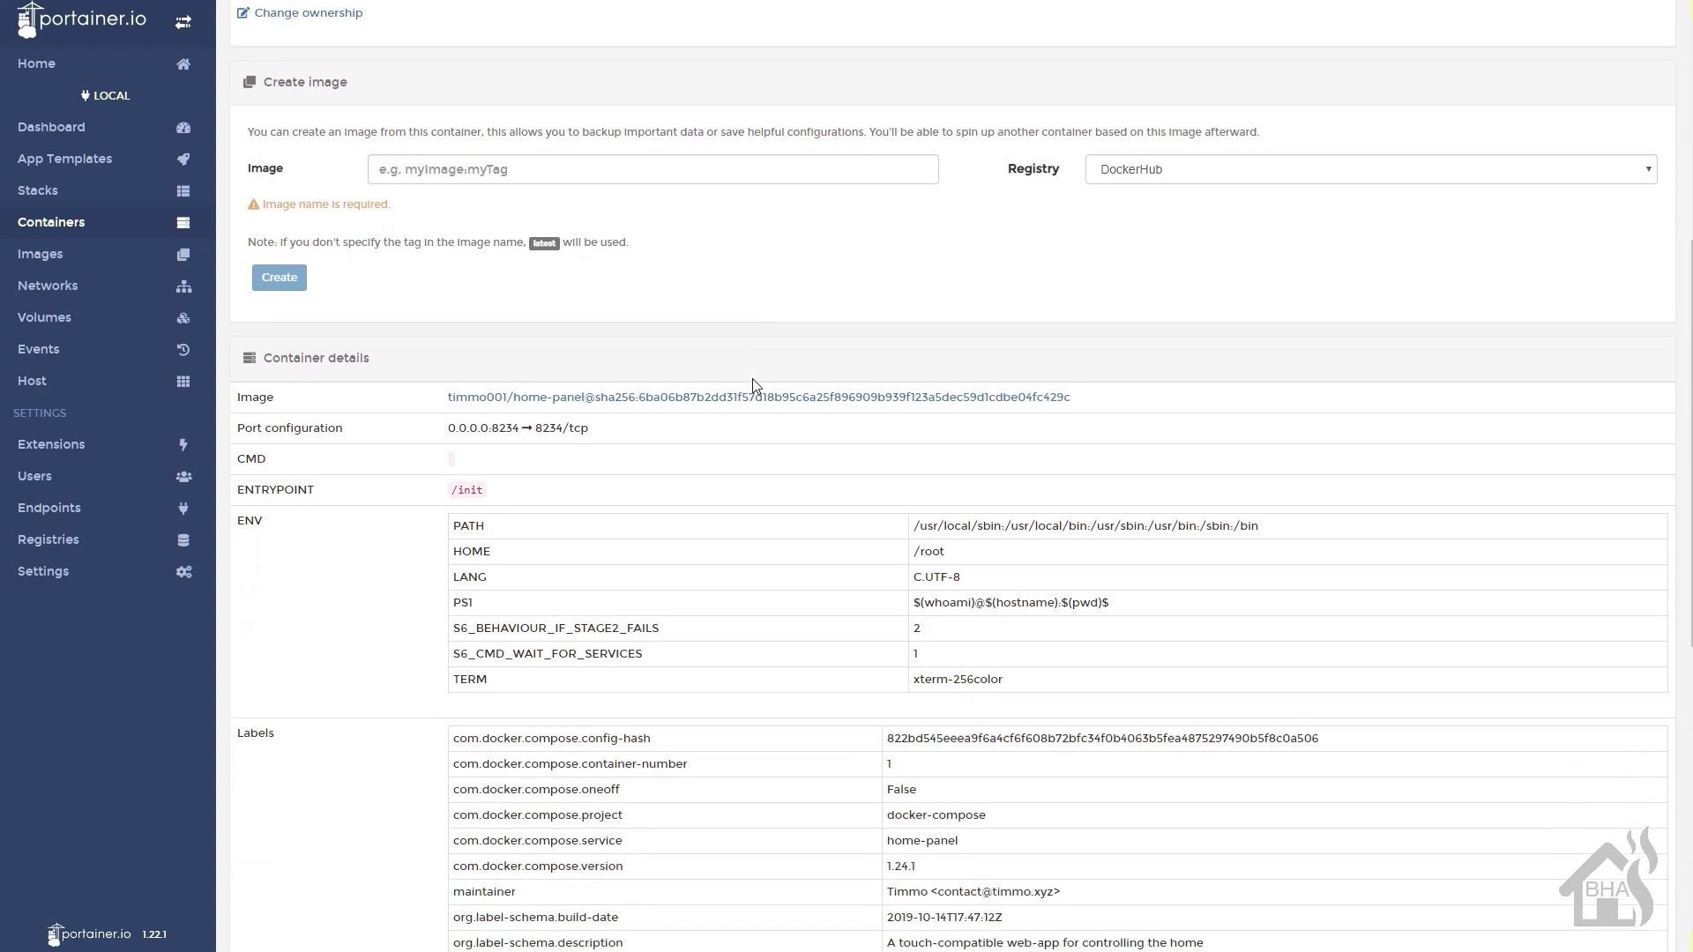
scroll(756, 385, down, 5)
scroll(756, 385, down, 1)
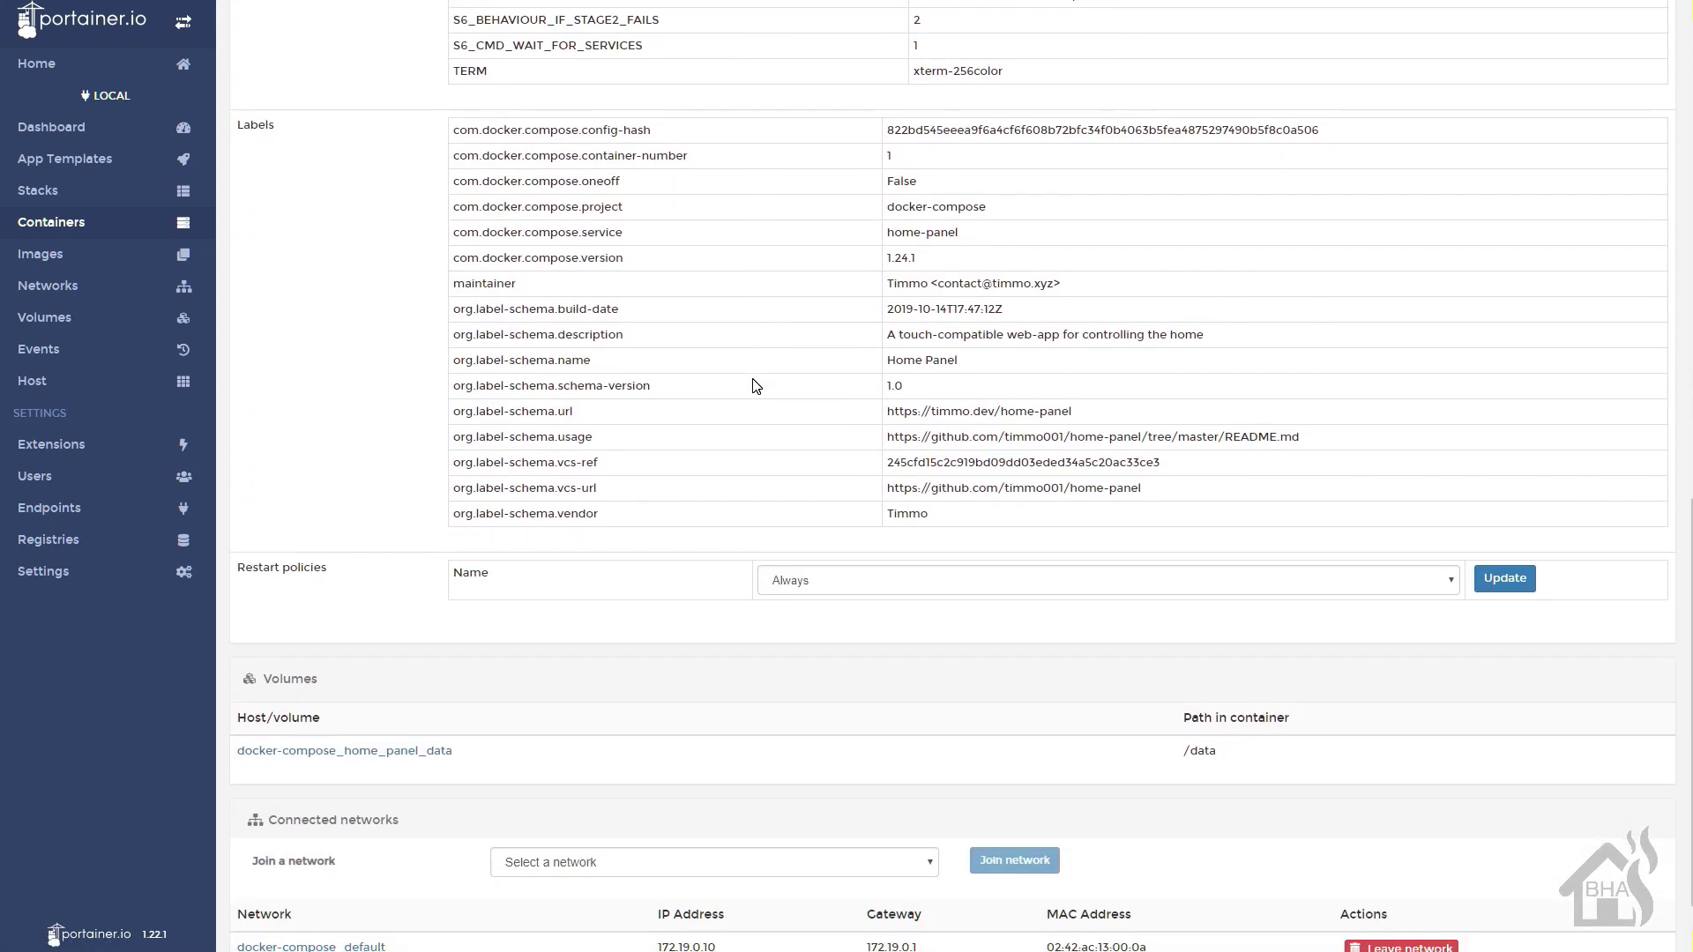
scroll(756, 385, up, 6)
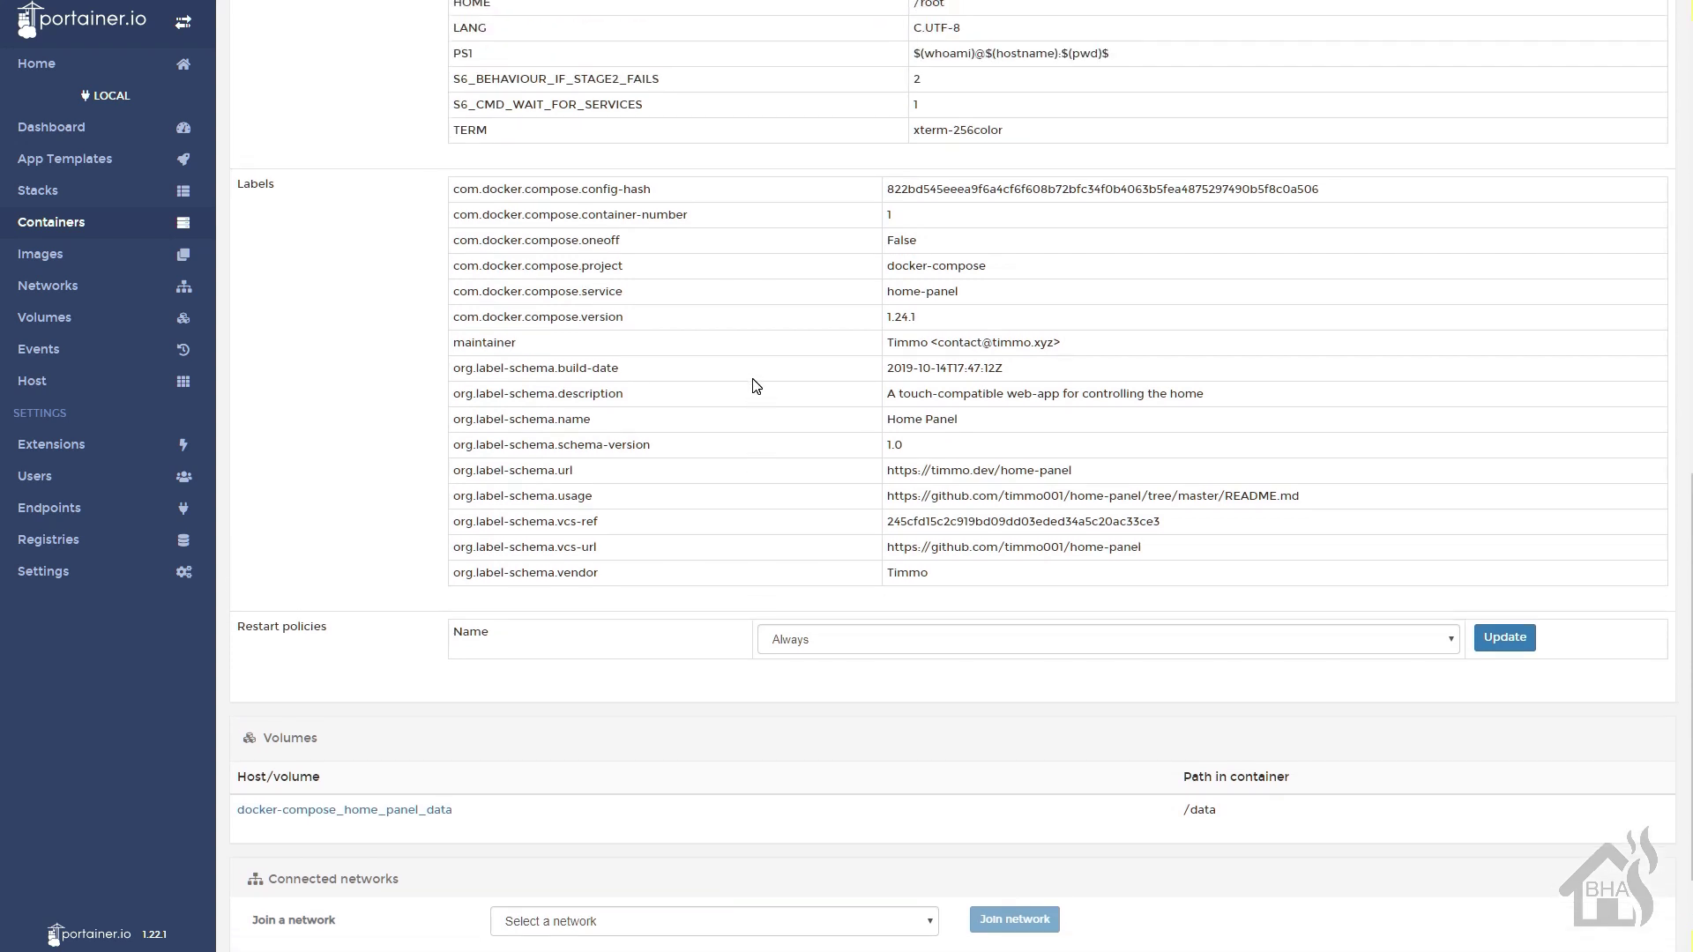
scroll(756, 385, up, 7)
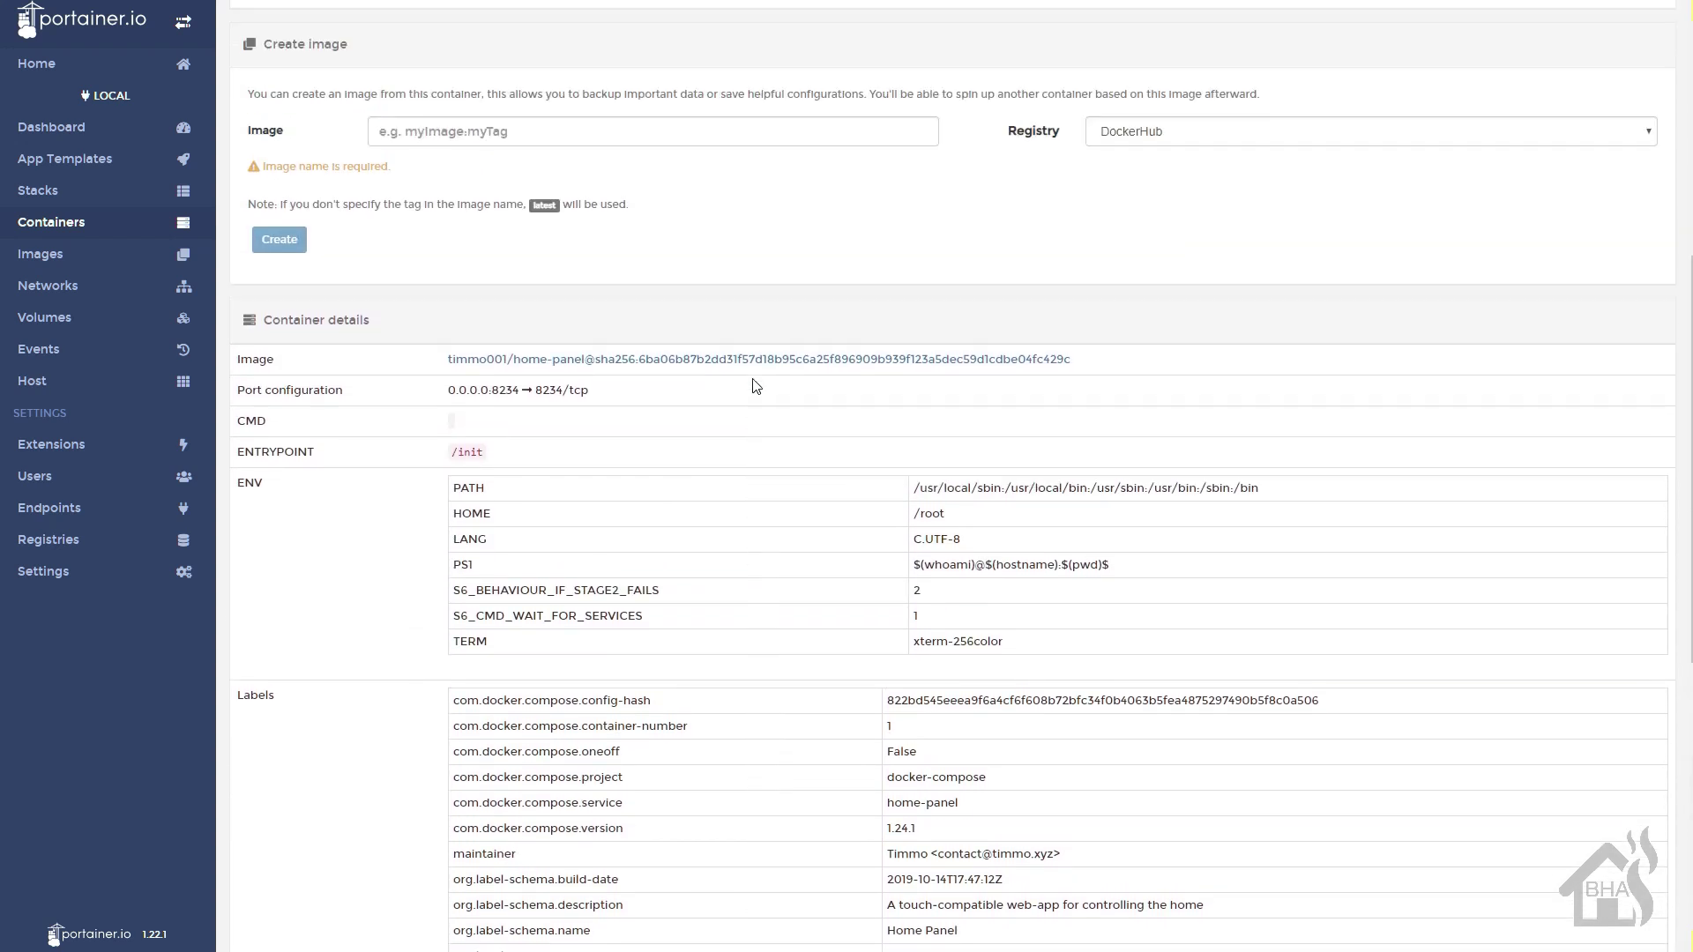
scroll(756, 386, up, 5)
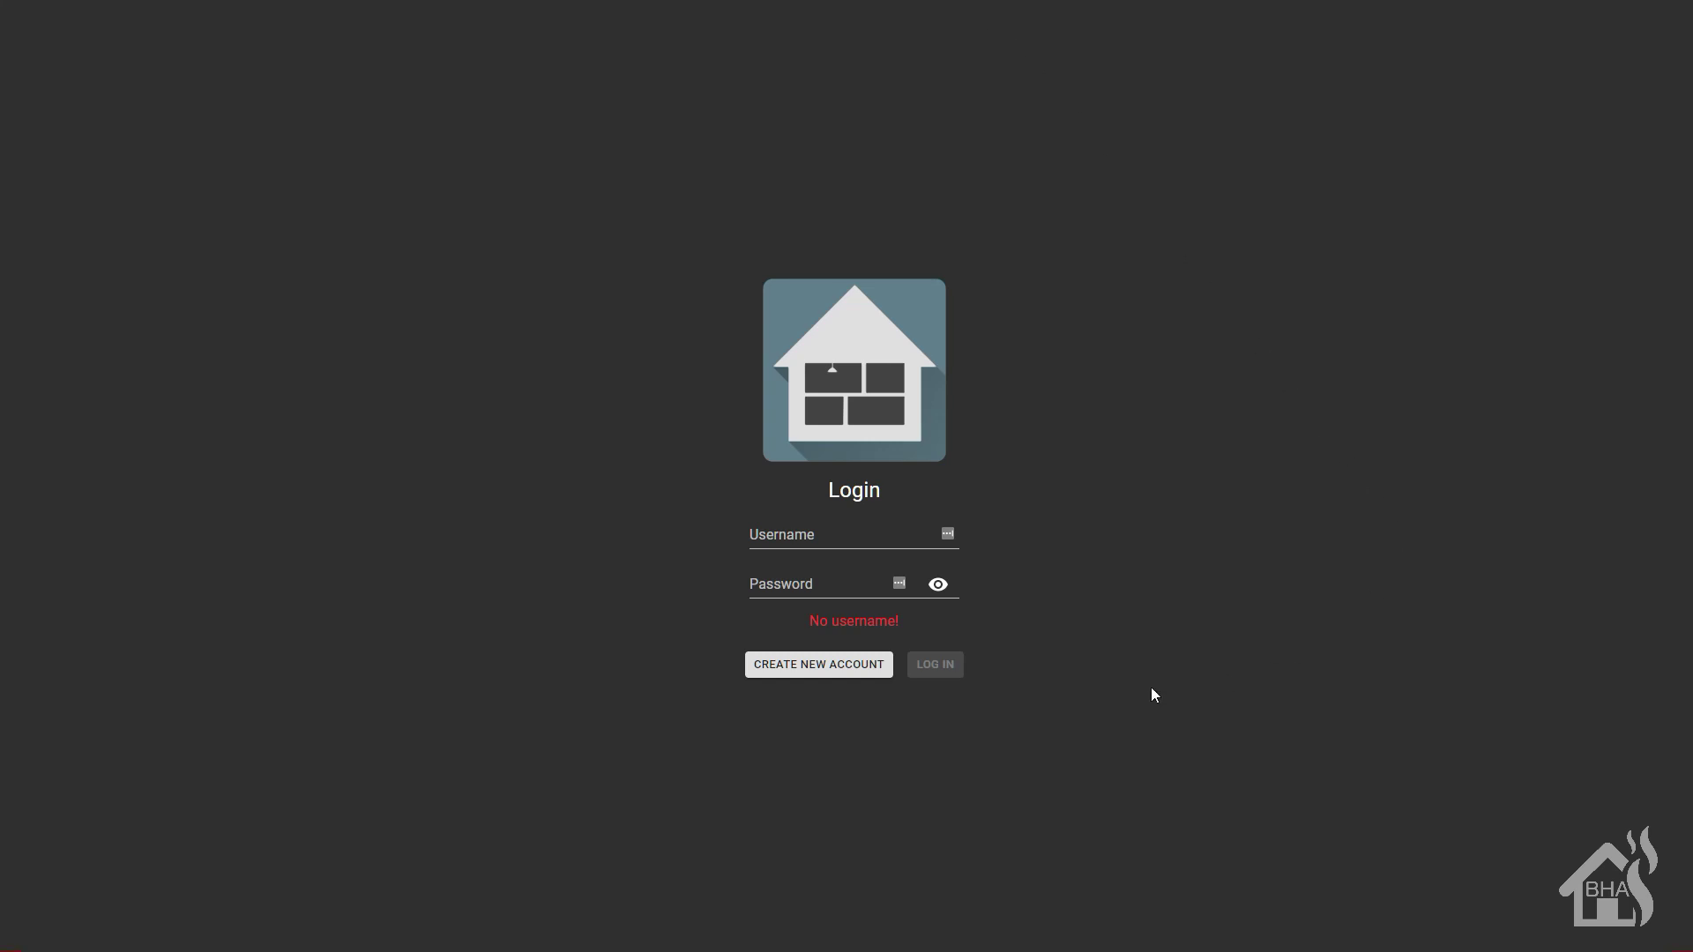
Create a new Home Panel account by entering the username and account password and signing up.
click(791, 537)
click(792, 537)
text(adrian)
key(Tab)
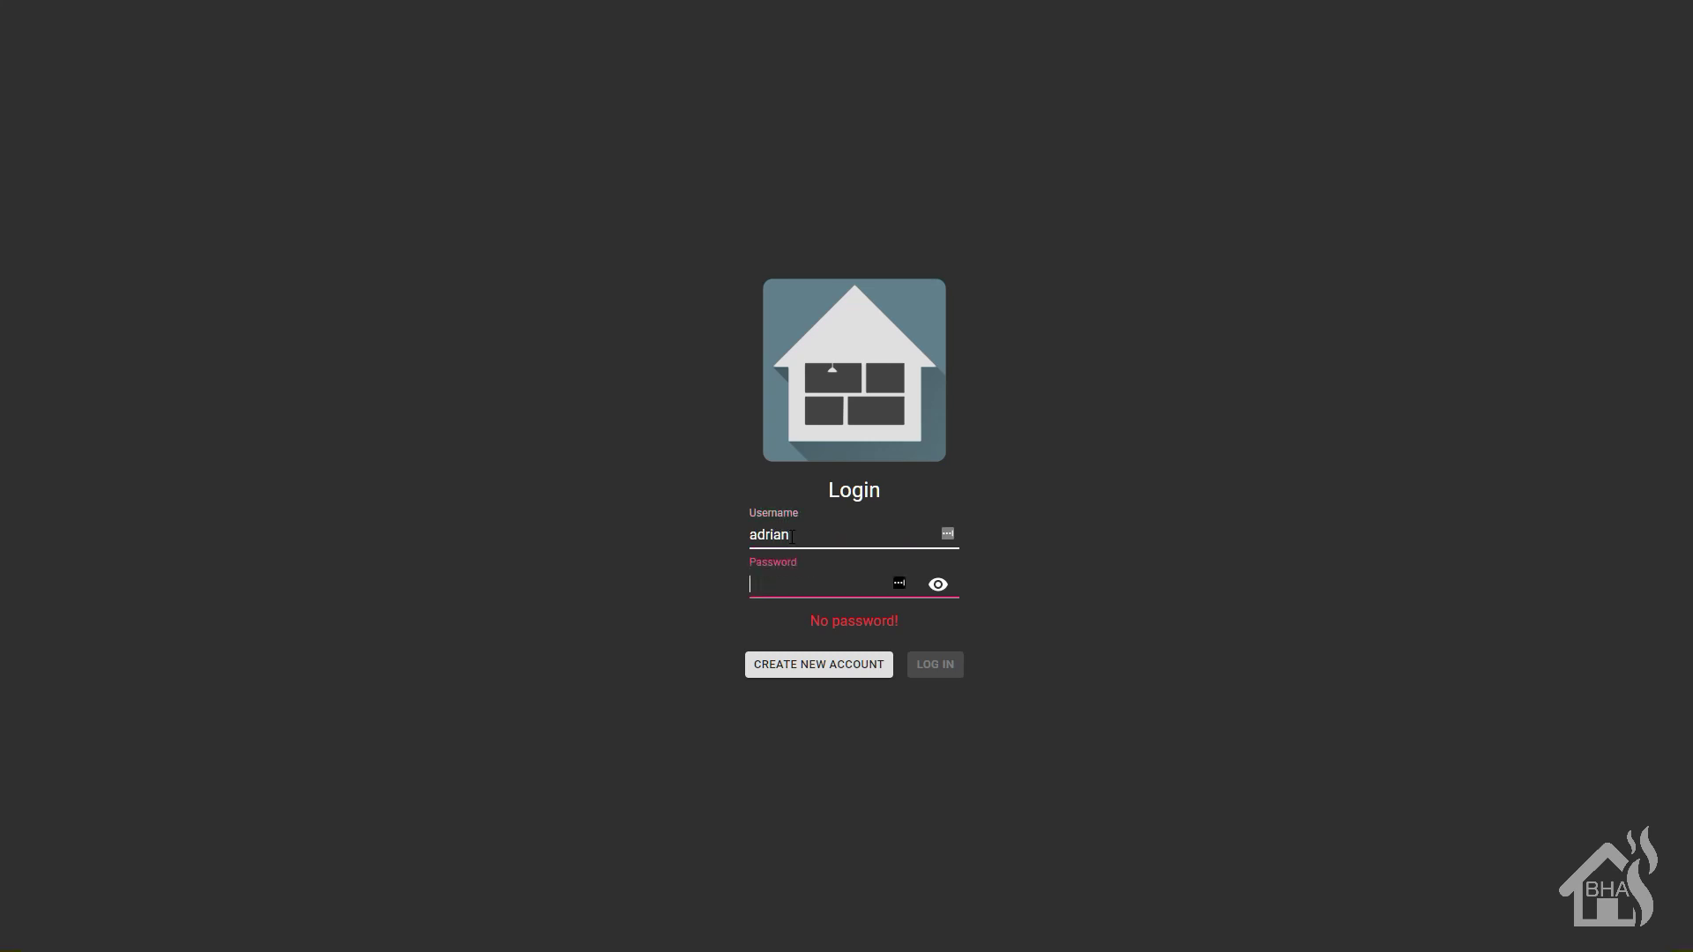
text(••••••••)
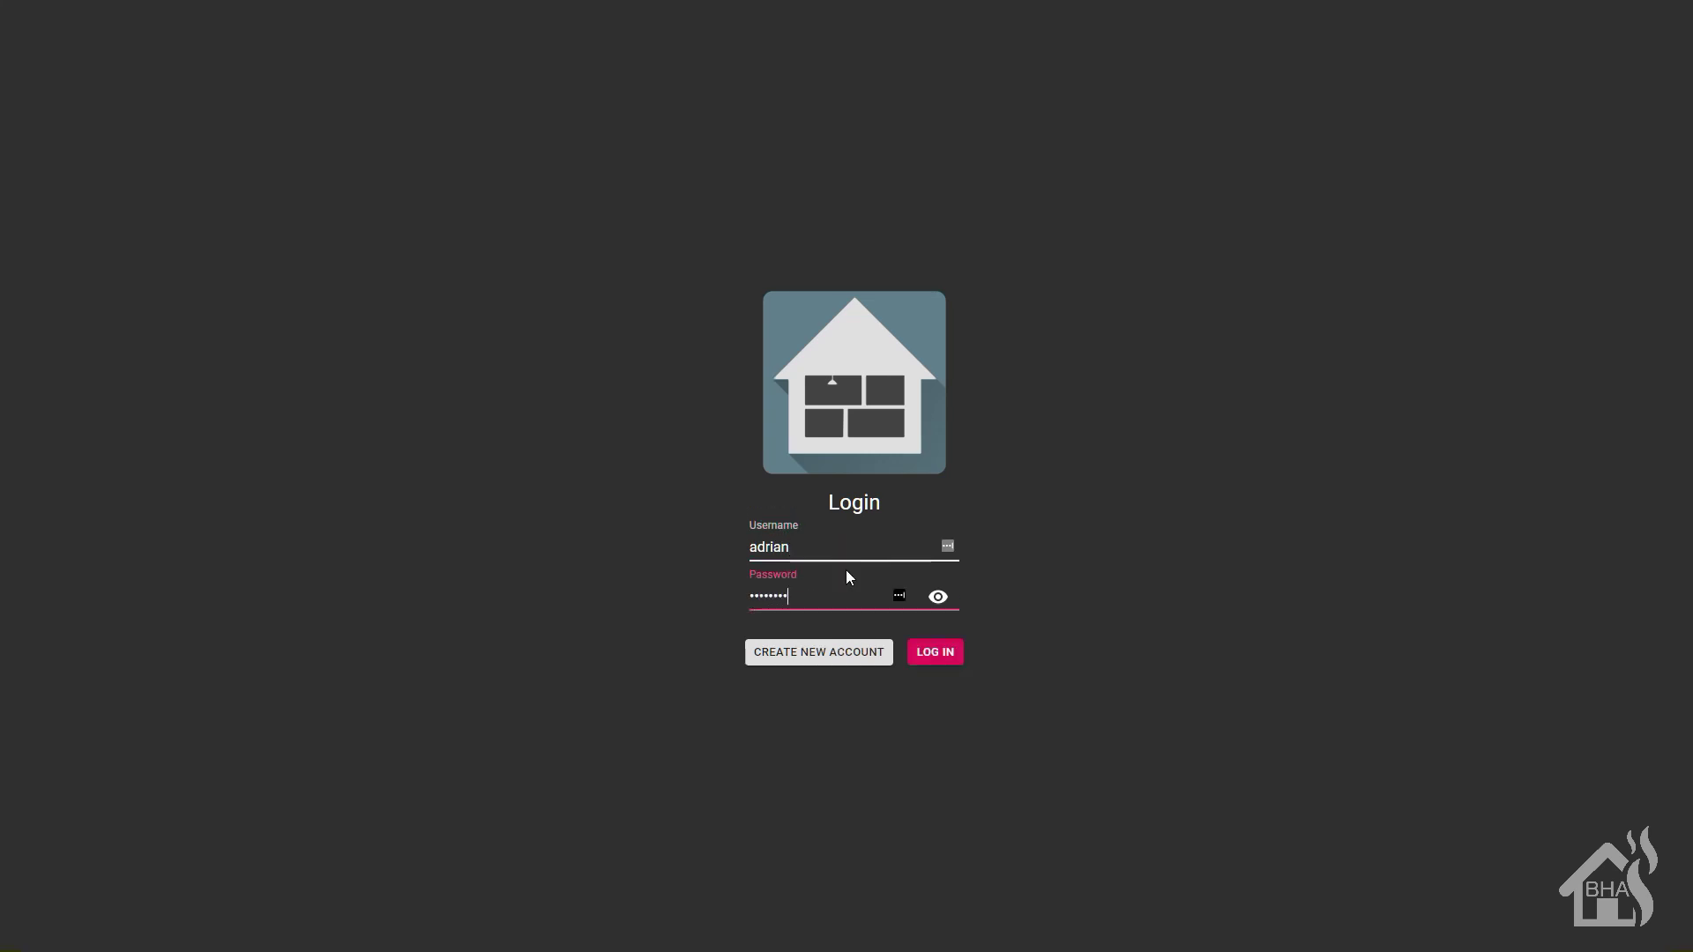
click(848, 654)
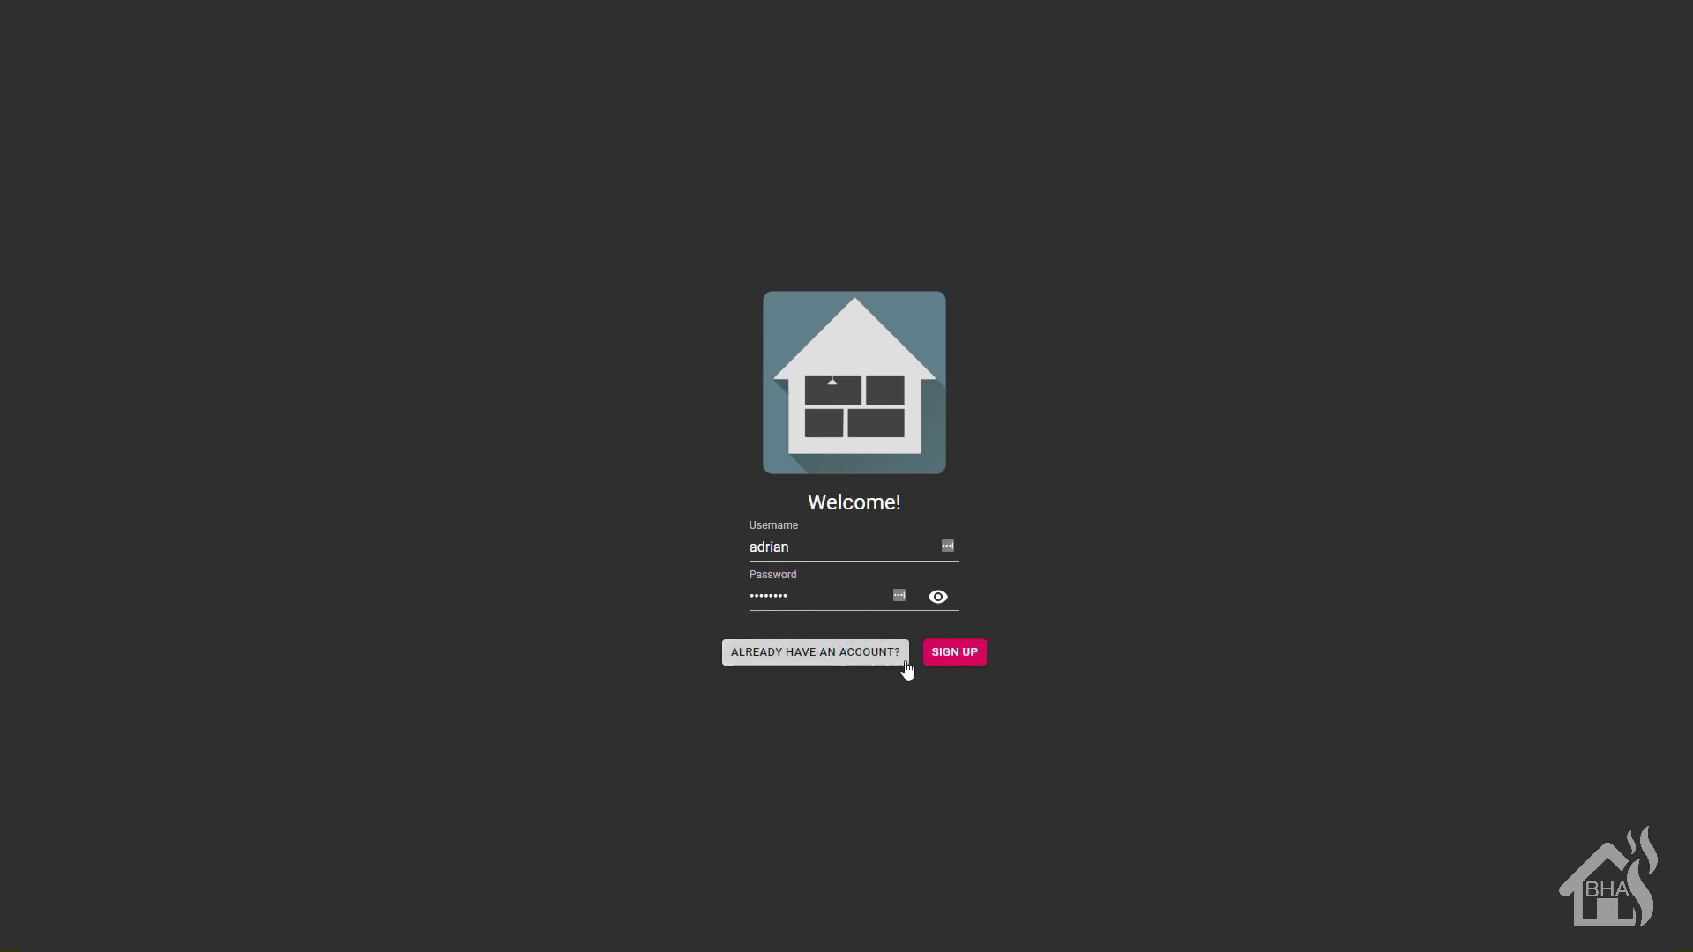
click(965, 654)
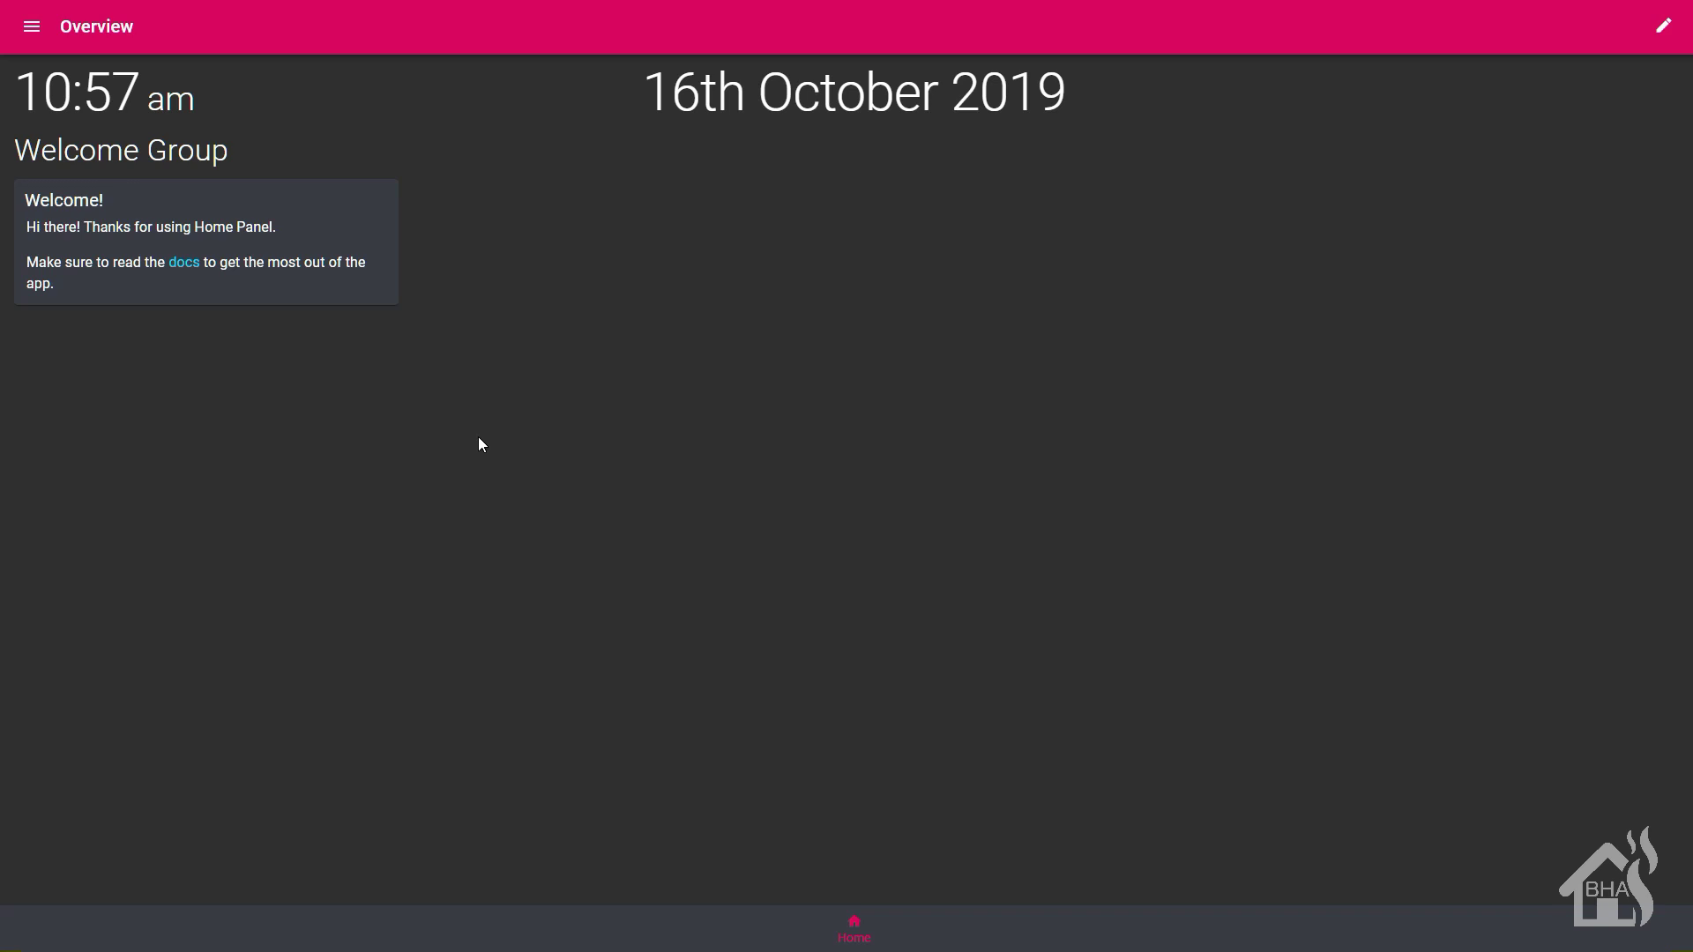
click(27, 31)
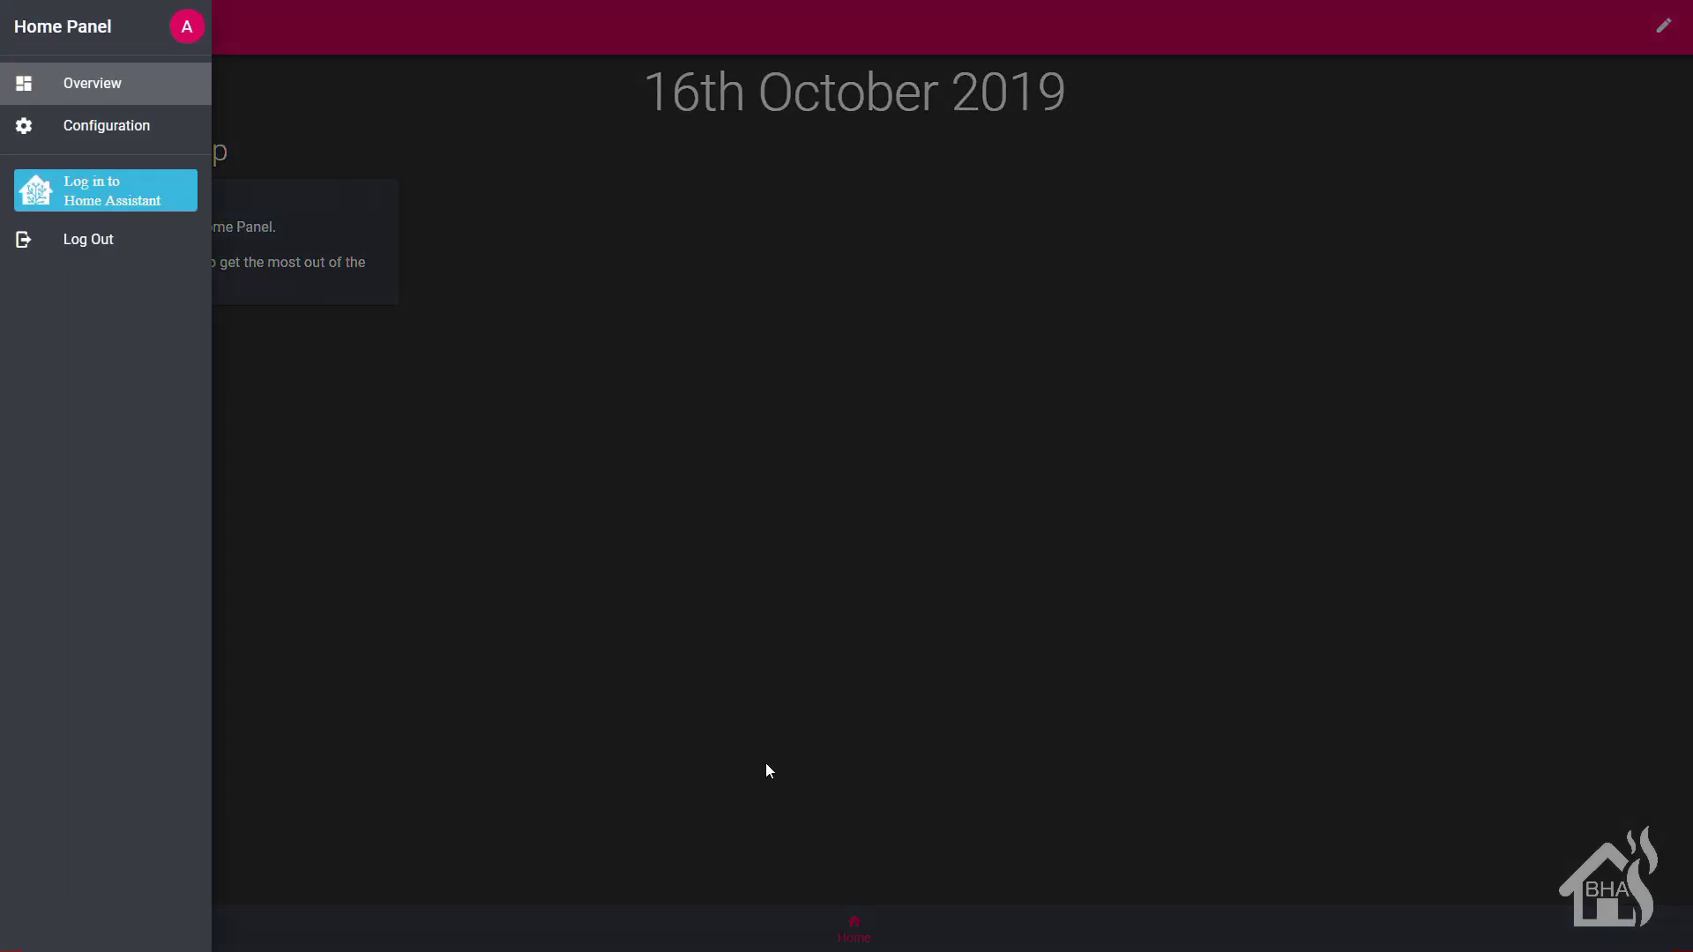
click(119, 193)
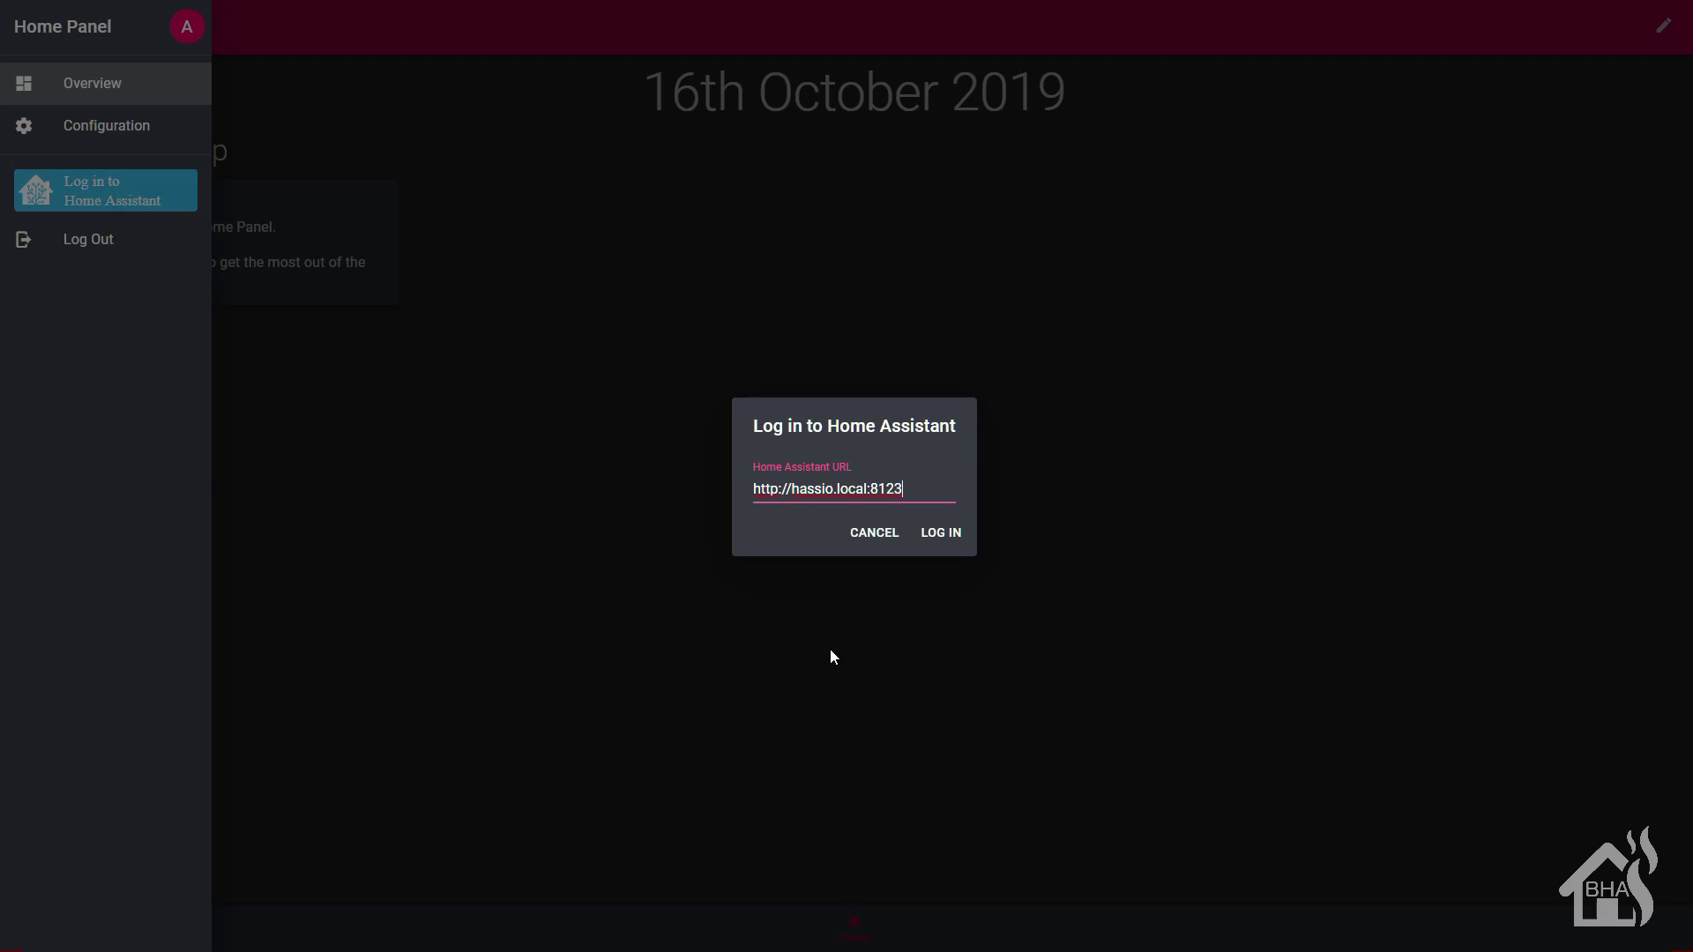
click(939, 494)
key(BackSpace)
key(BackSpace)
key(BackSpace)
key(BackSpace)
key(BackSpace)
key(BackSpace)
key(BackSpace)
key(BackSpace)
key(BackSpace)
key(BackSpace)
key(BackSpace)
key(BackSpace)
key(BackSpace)
key(BackSpace)
key(BackSpace)
key(BackSpace)
key(BackSpace)
text(10)
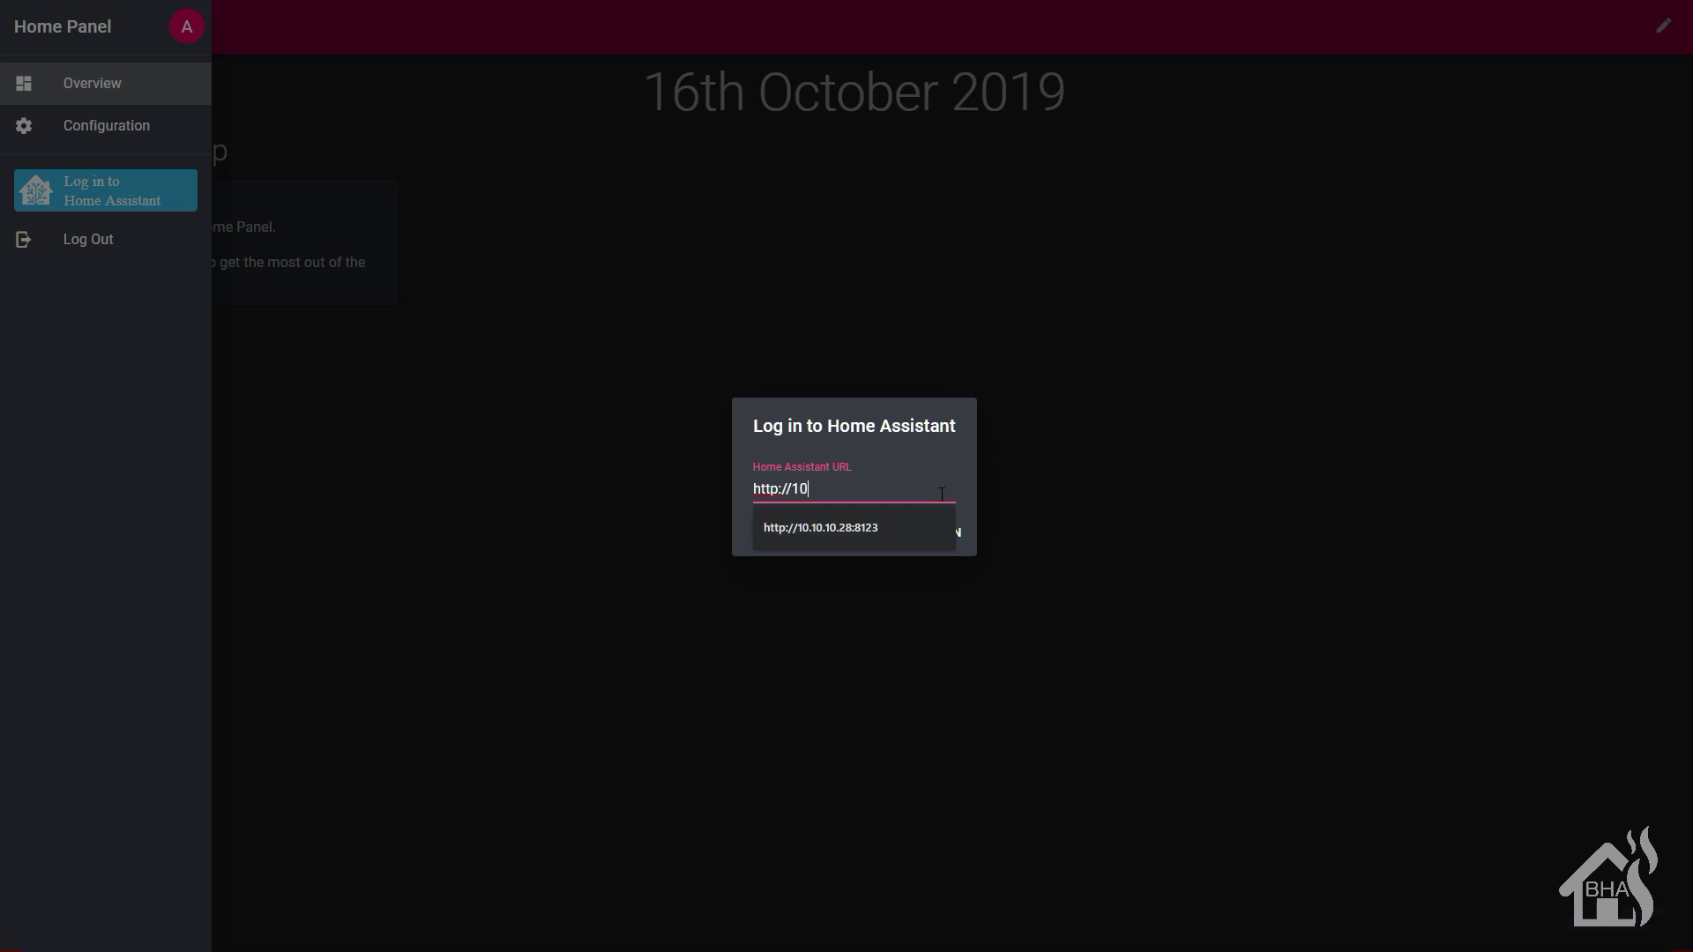
text(.10.10.28:813)
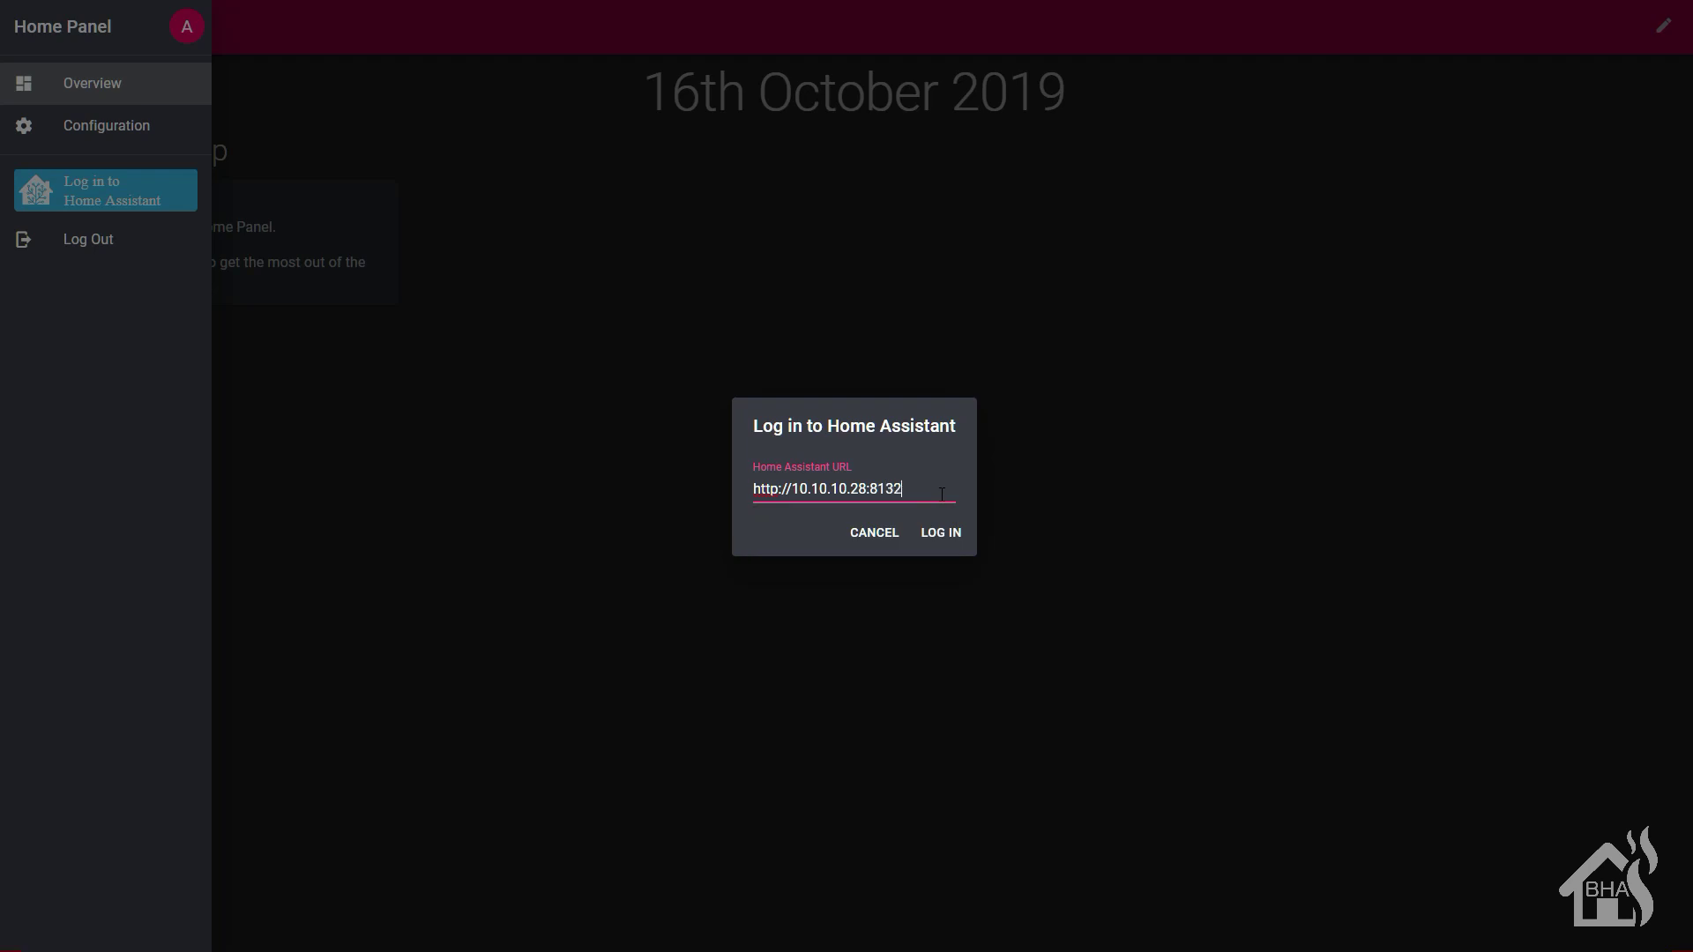
key(BackSpace)
text(23)
click(942, 534)
click(935, 530)
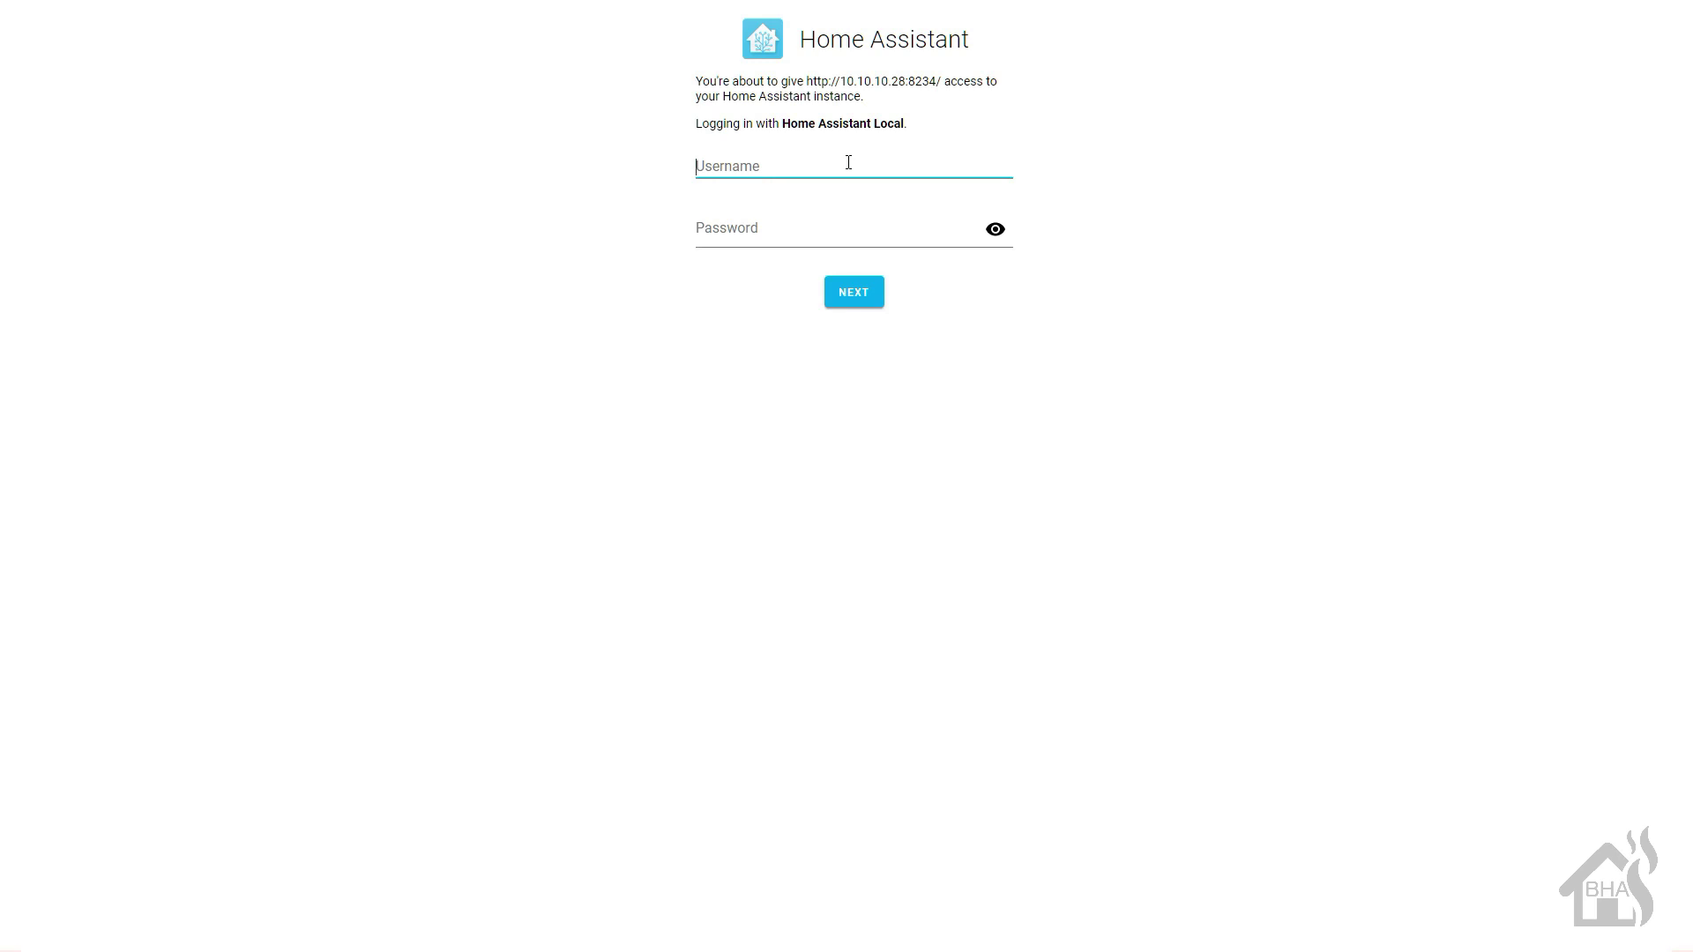
Log in to Home Assistant with the username and account password to grant Home Panel access.
text(adrian)
key(Tab)
text(*******)
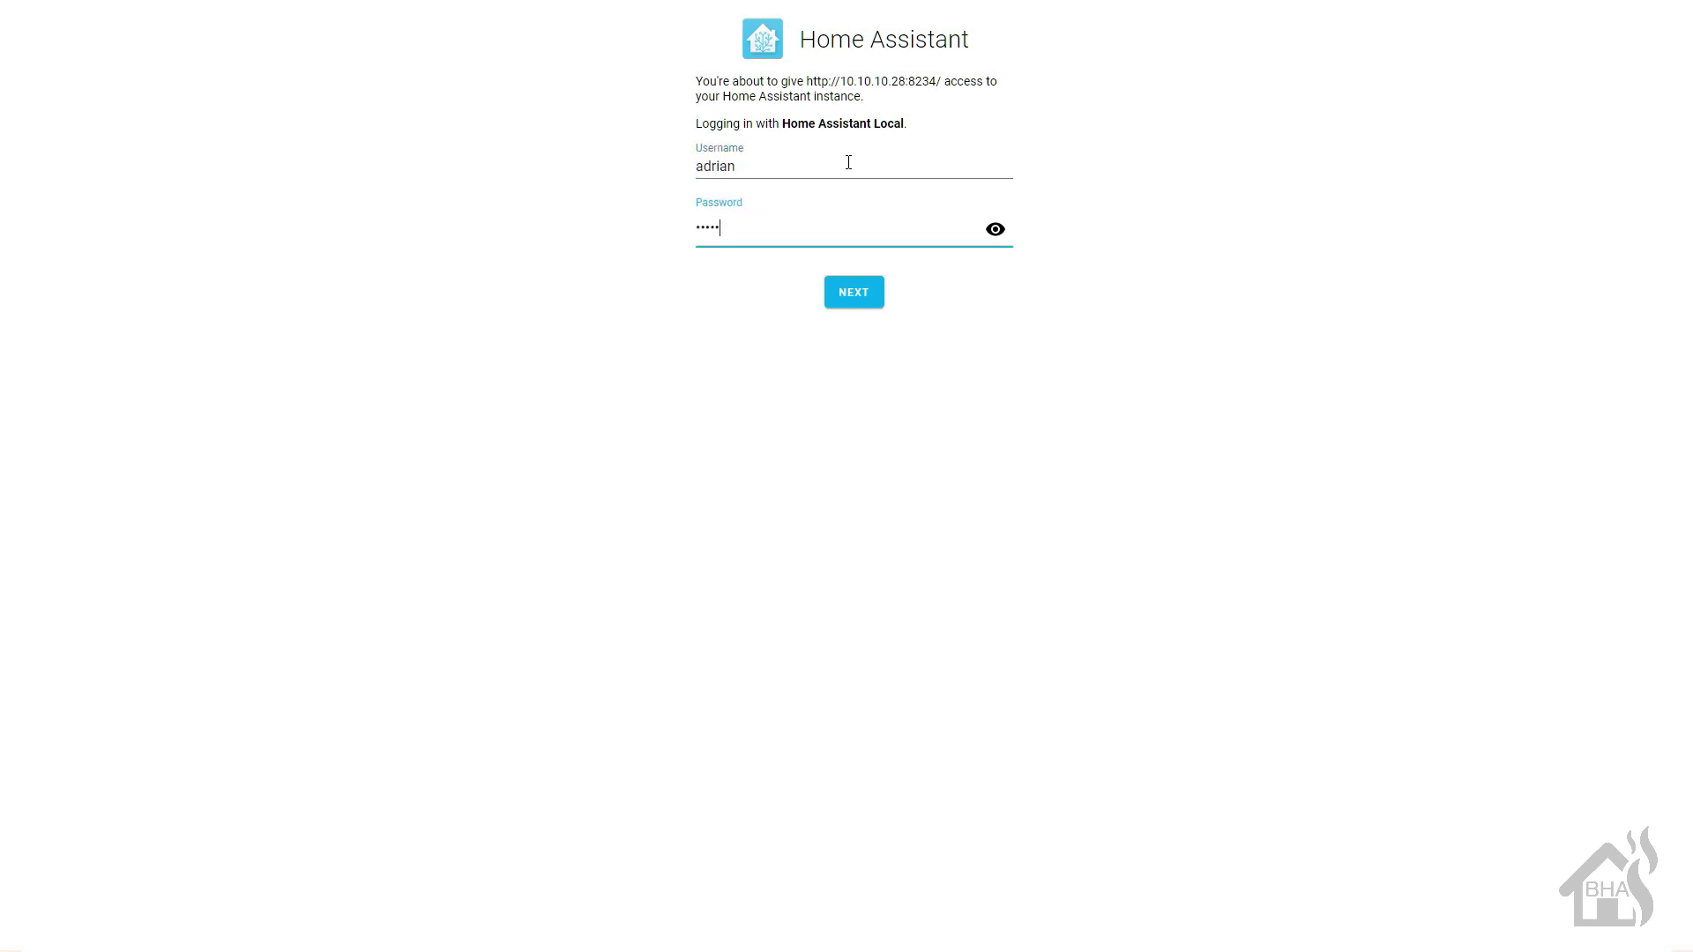
key(Return)
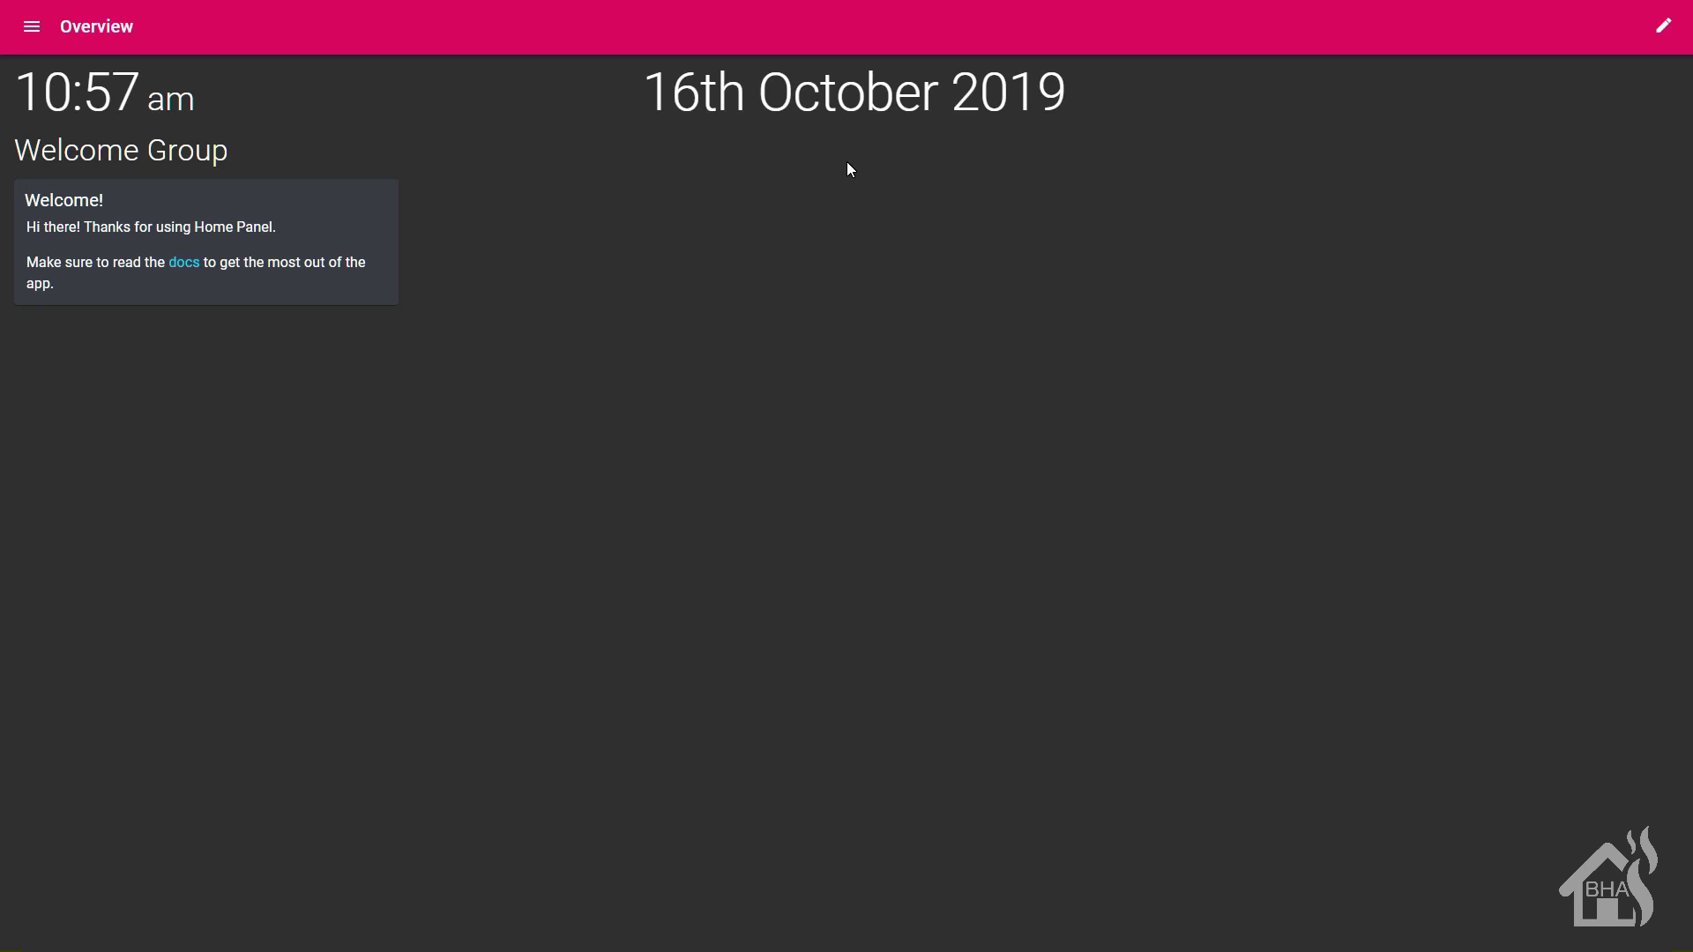
Open Home Panel's Configuration page and examine the general, news feed and theme settings, including the available theme base types.
click(33, 28)
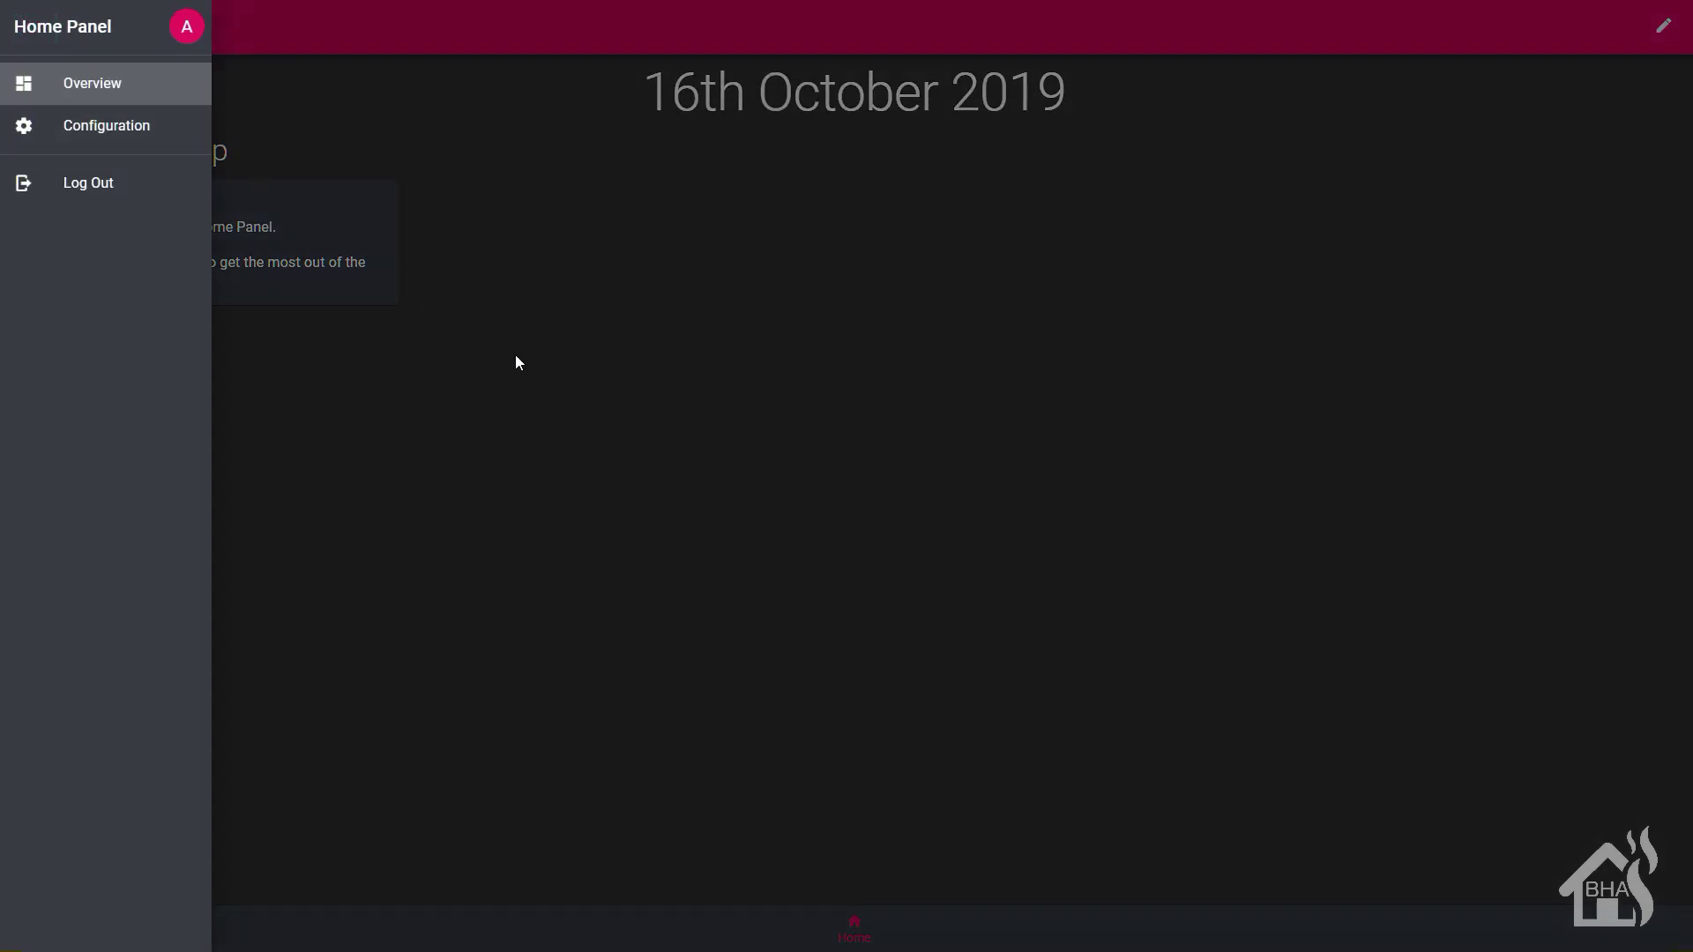
click(120, 136)
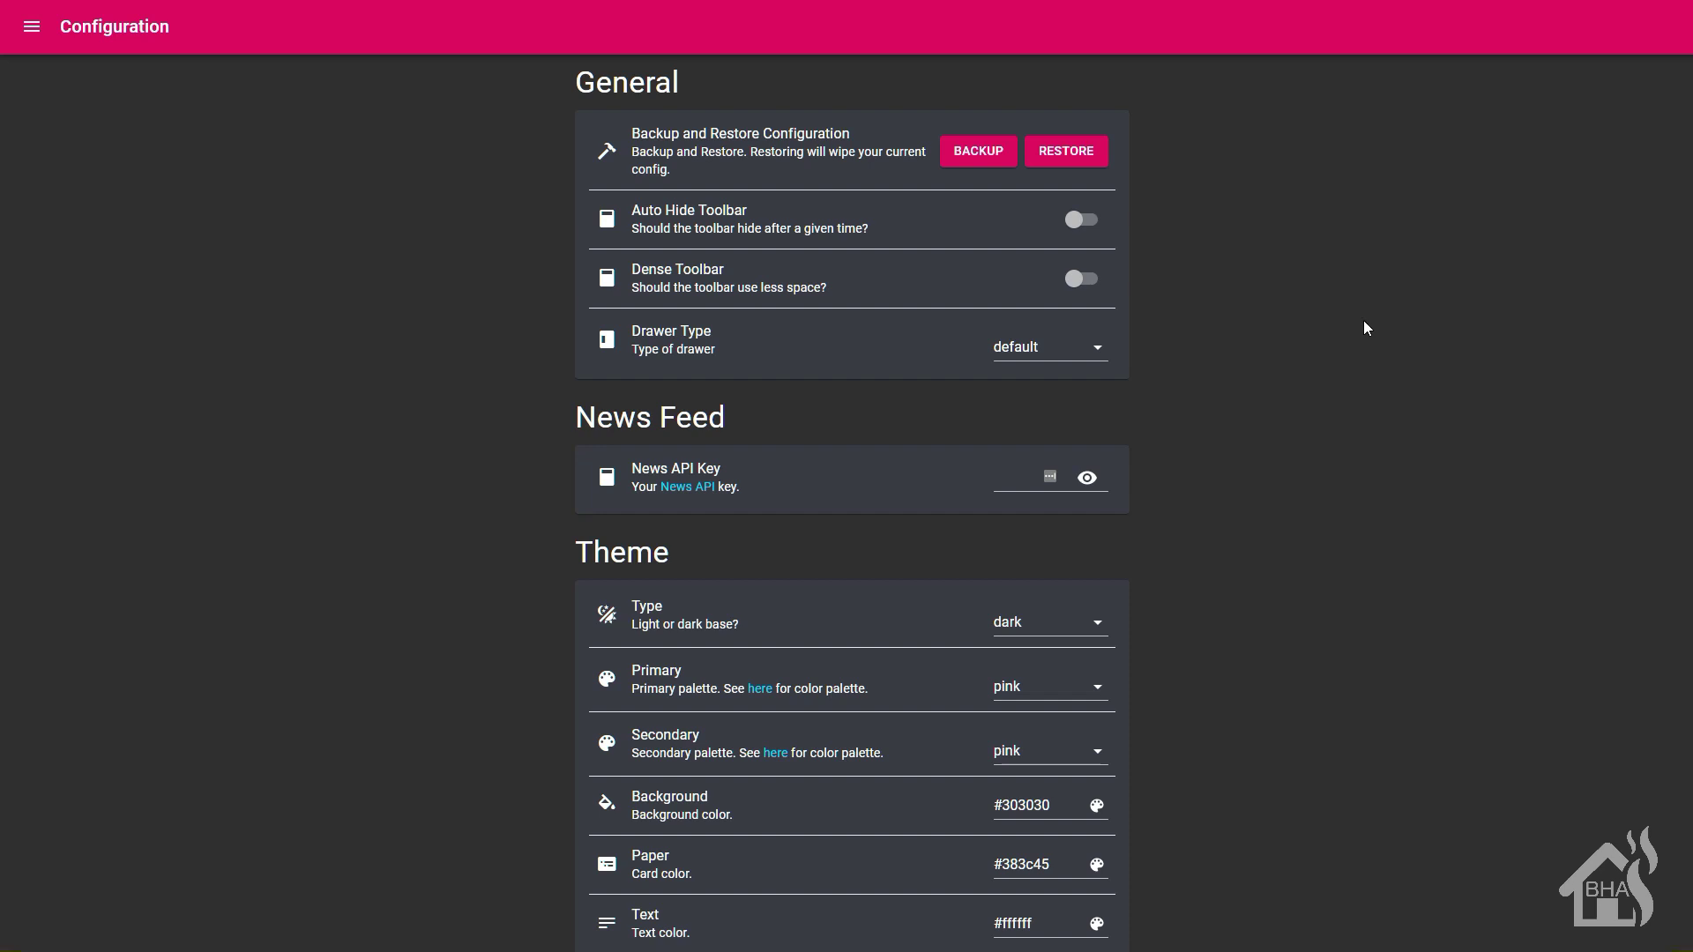
scroll(1364, 322, down, 1)
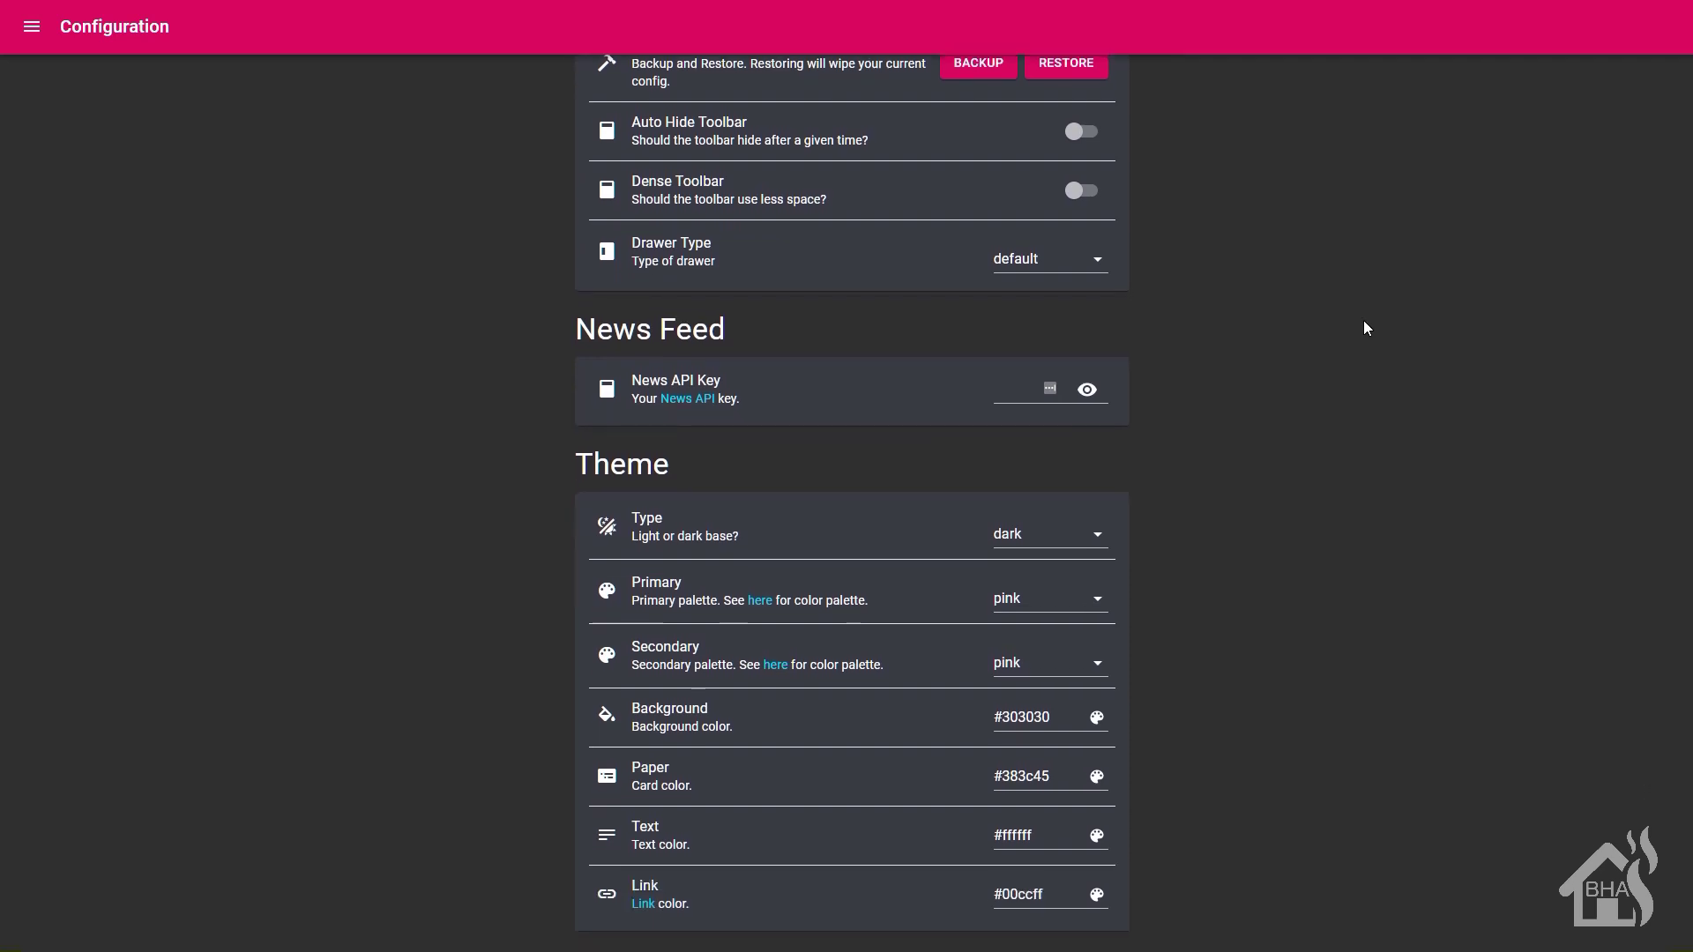
scroll(1363, 322, up, 1)
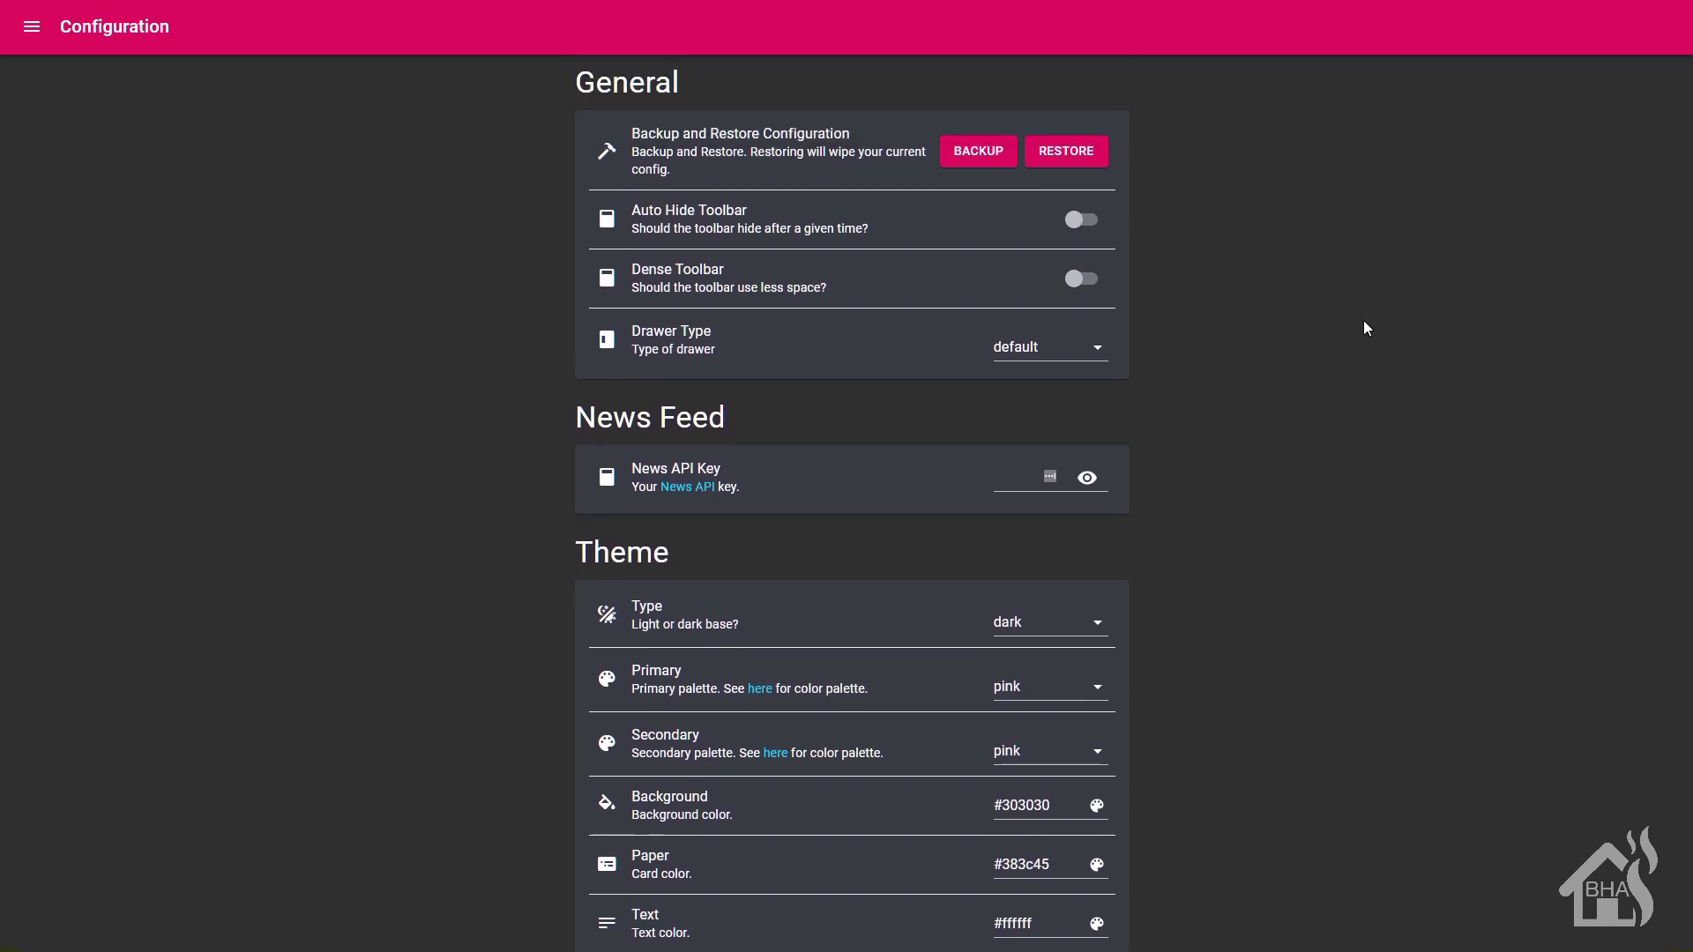
scroll(1296, 334, down, 1)
scroll(1294, 328, down, 2)
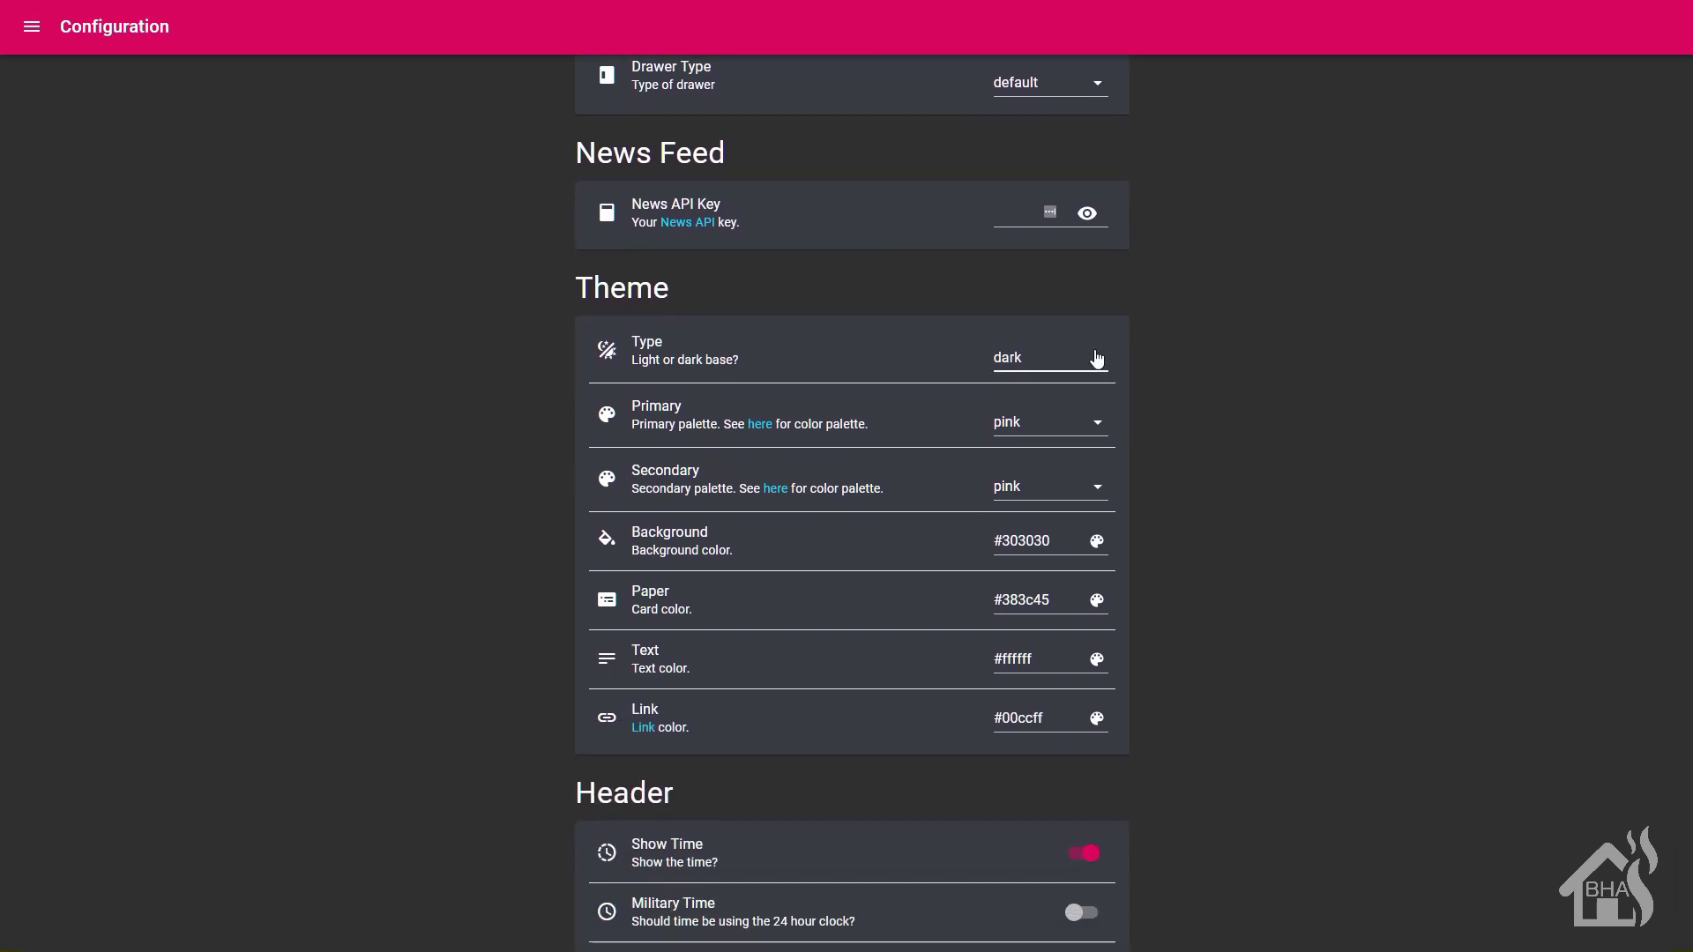
click(1097, 358)
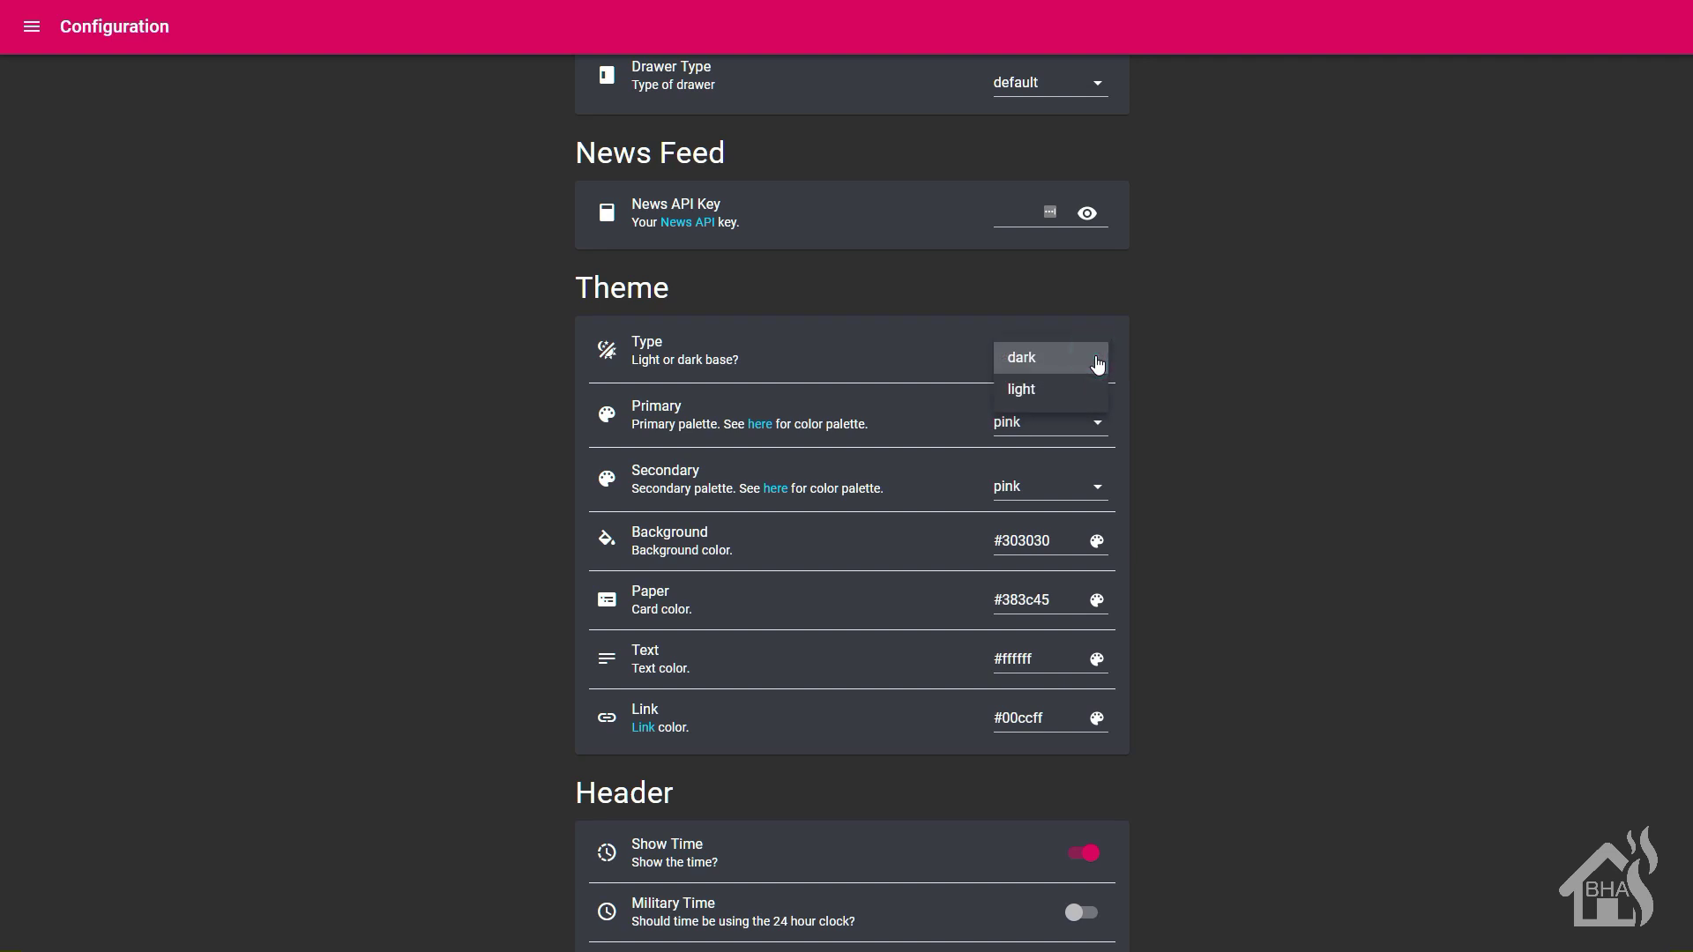
click(1293, 377)
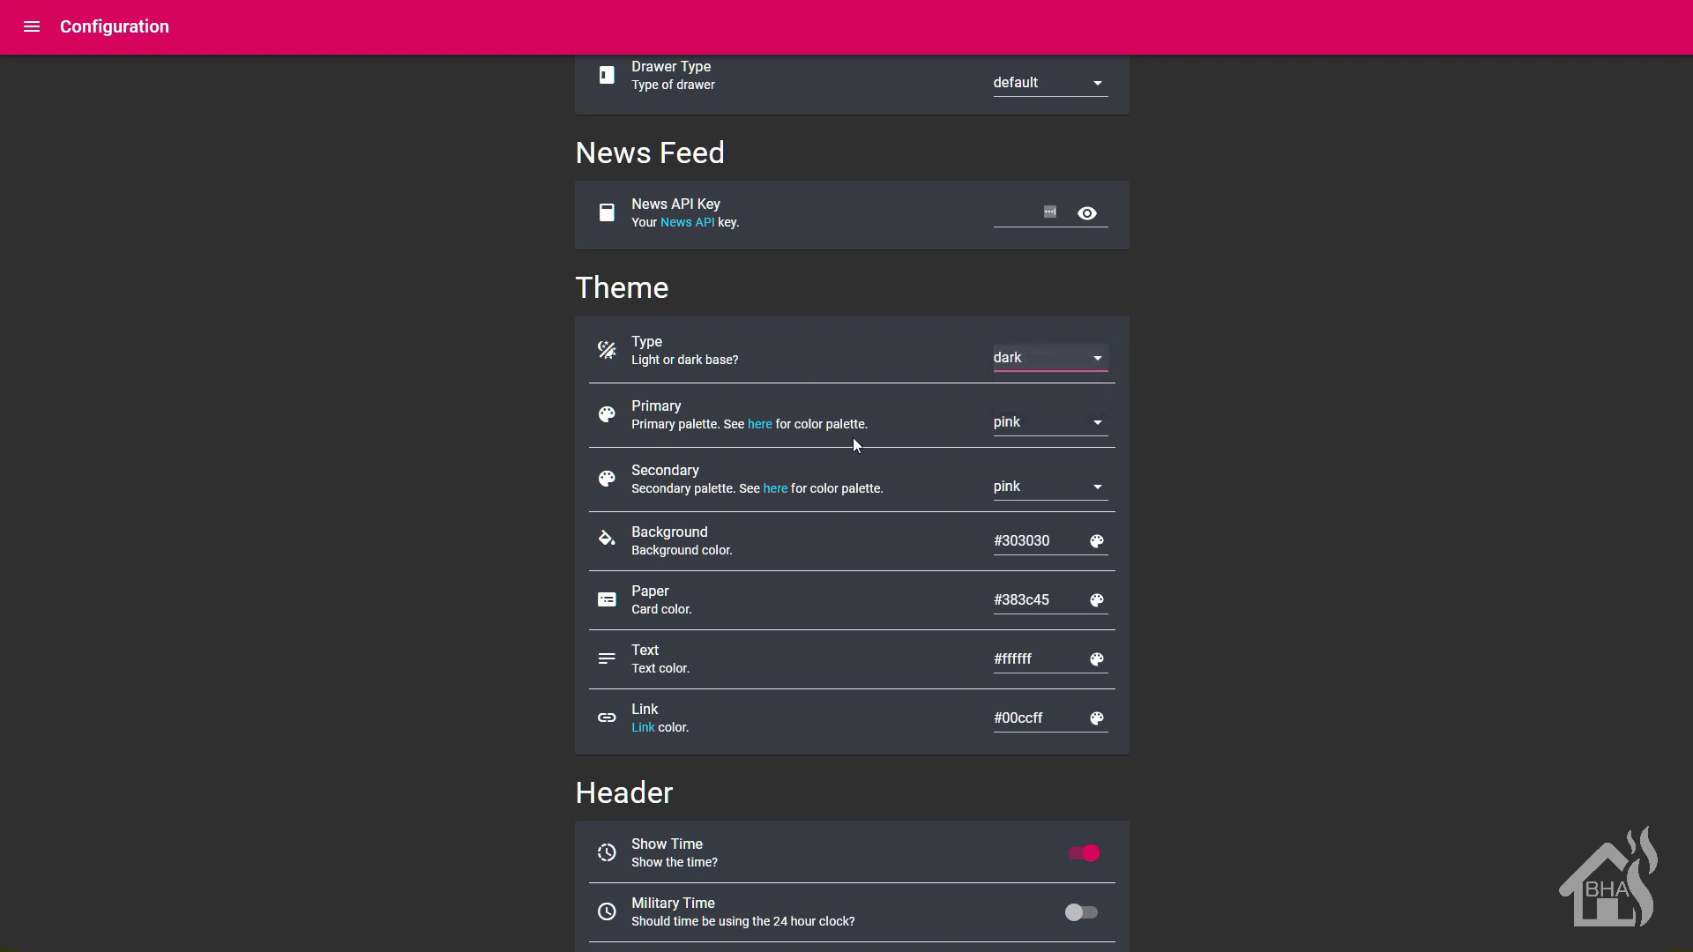
Set the theme's primary palette to indigo and its secondary palette to orange.
click(1094, 424)
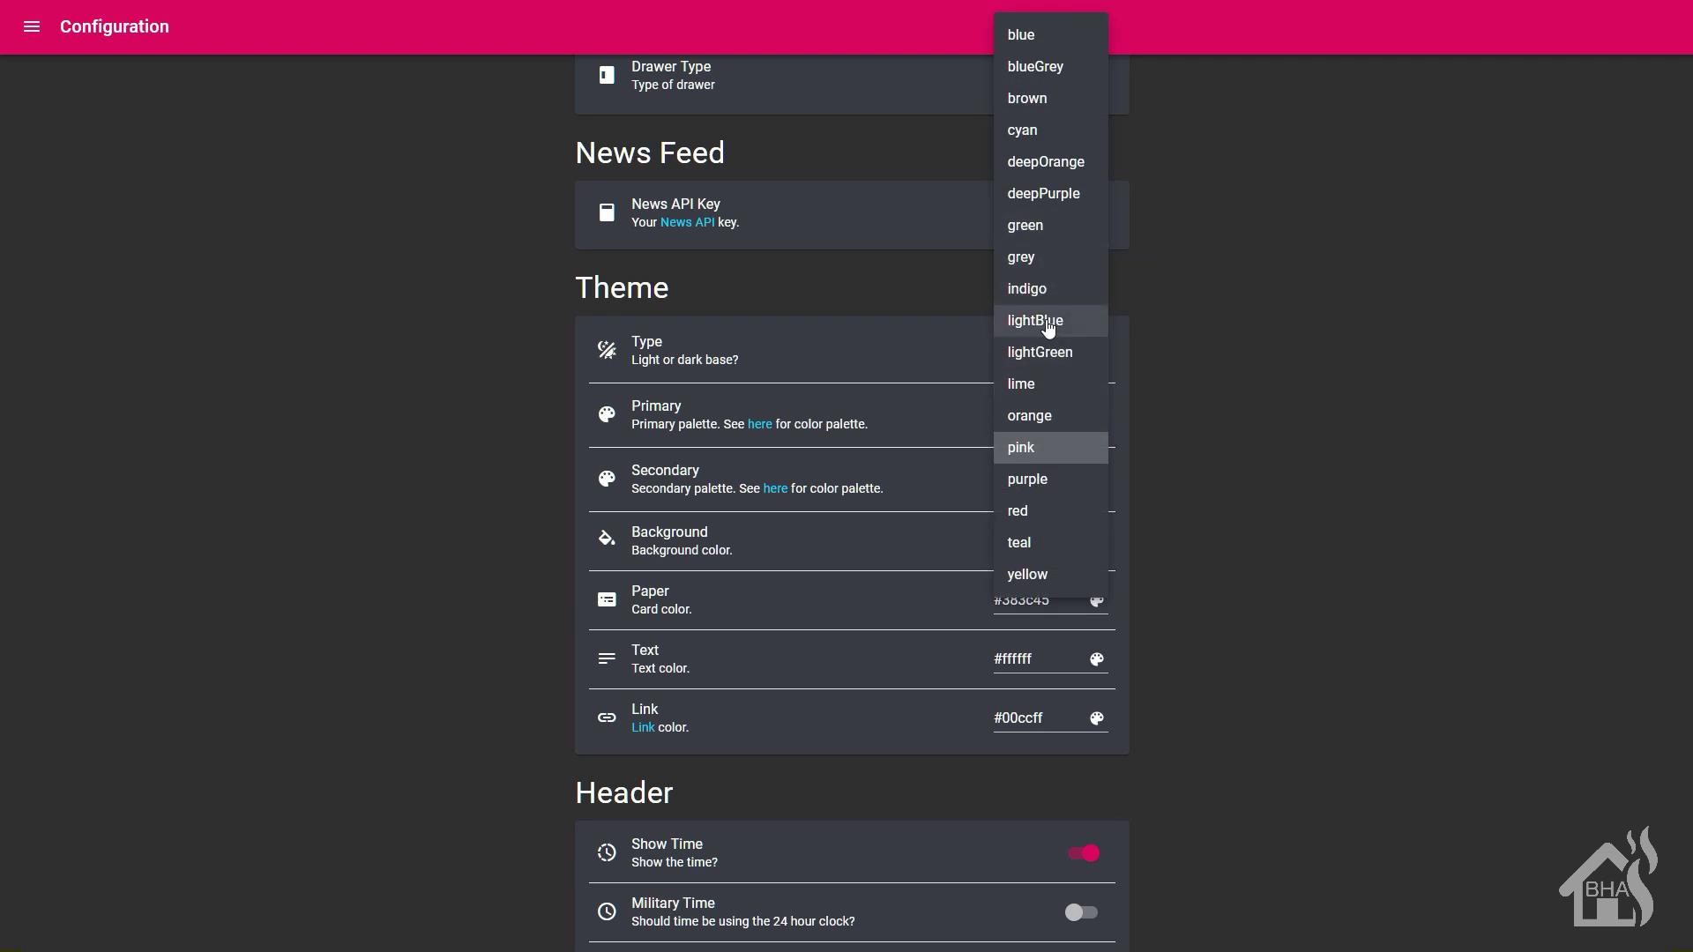
click(1032, 293)
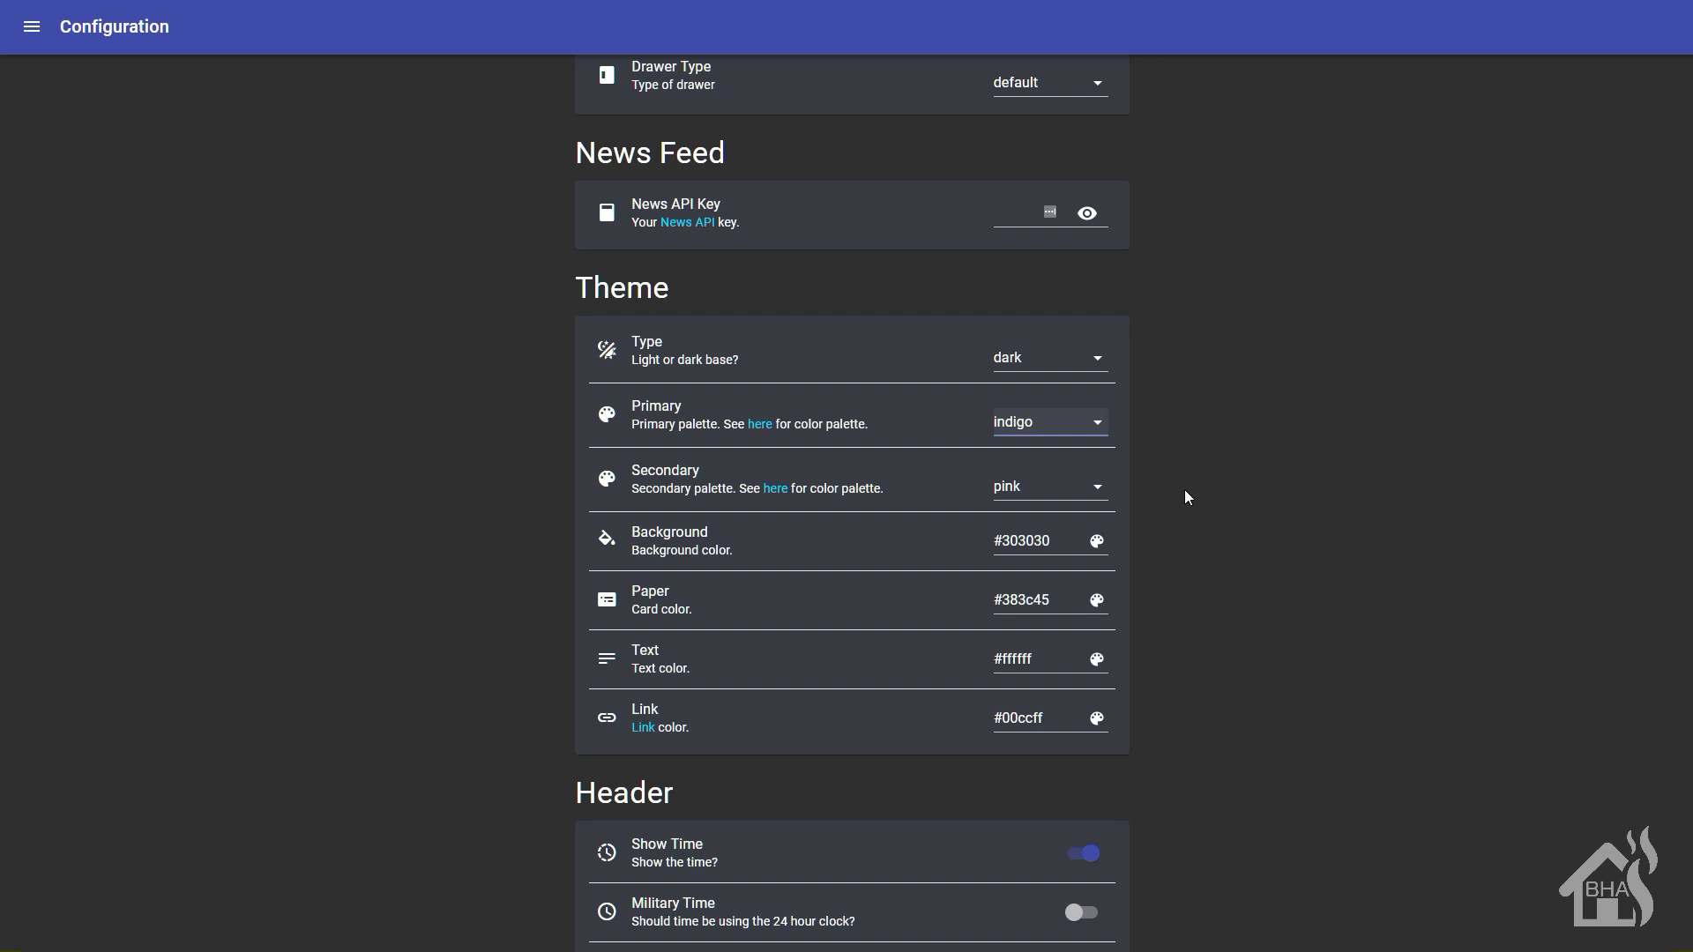
click(1083, 486)
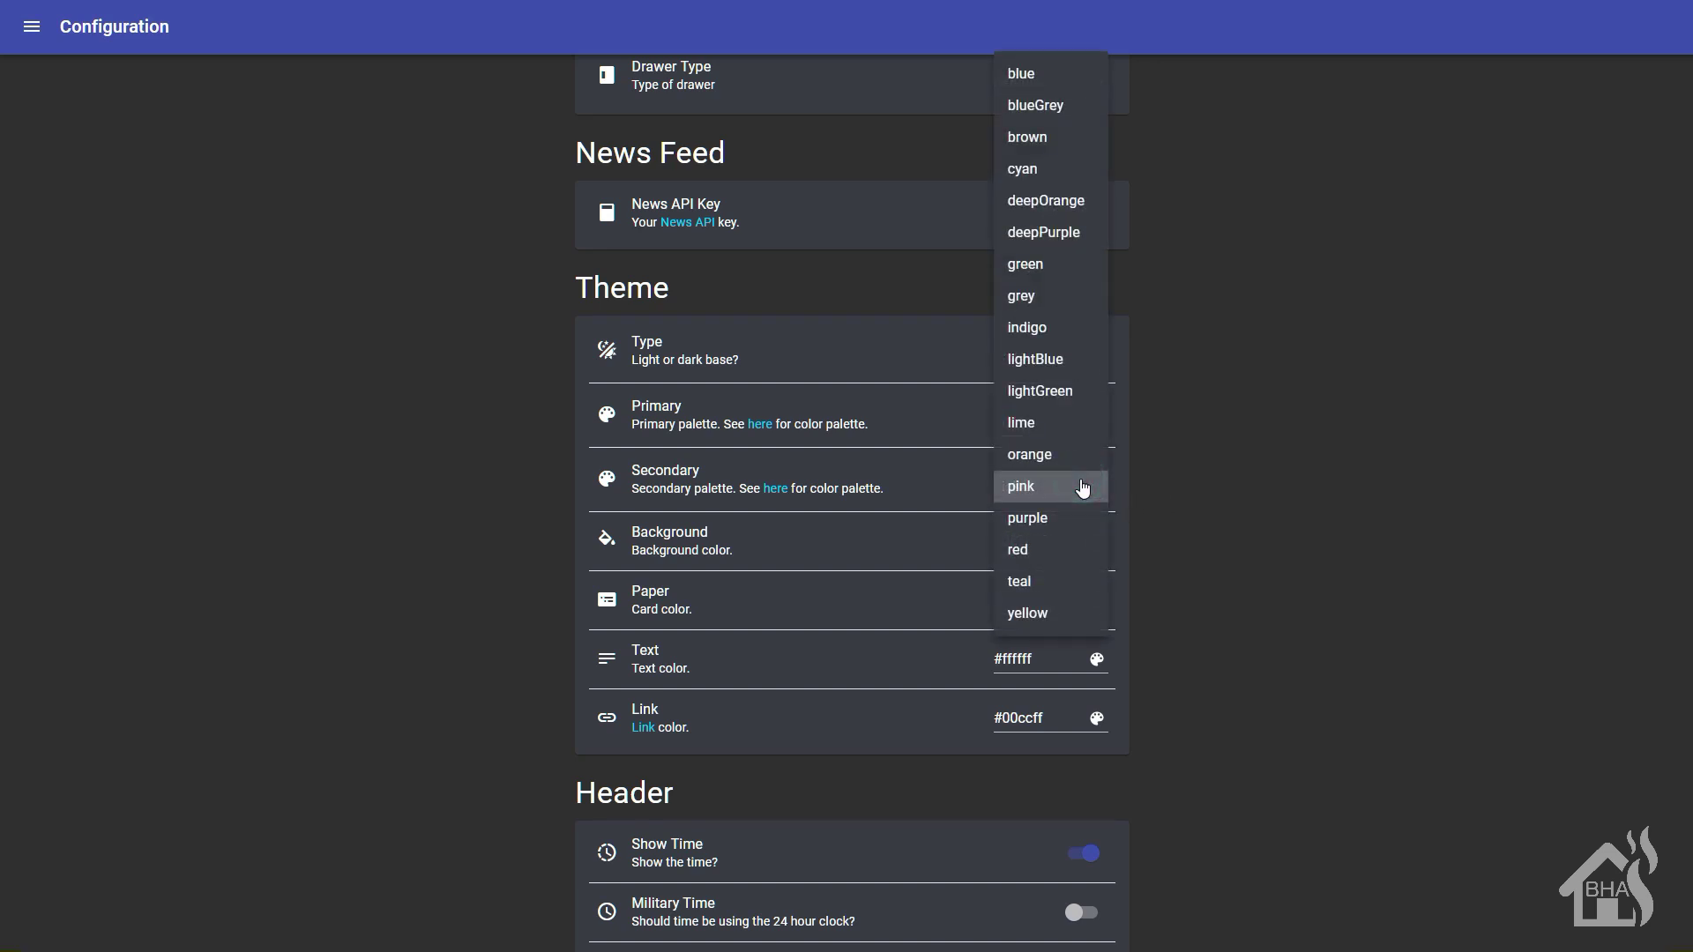
click(1071, 457)
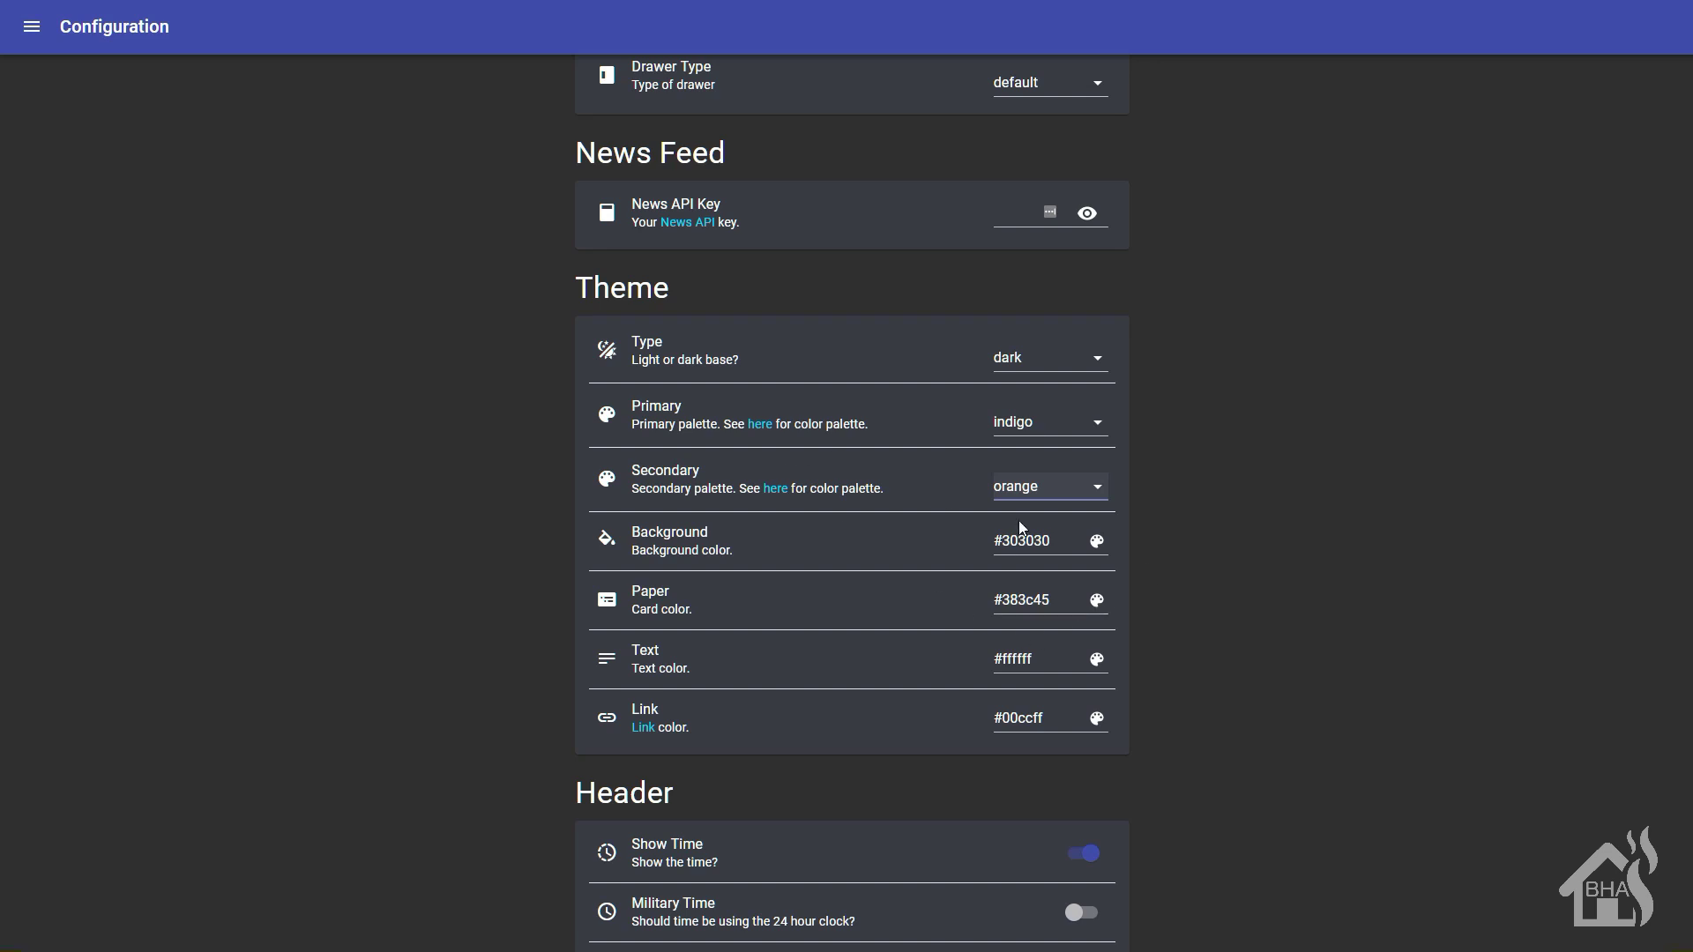
click(1097, 540)
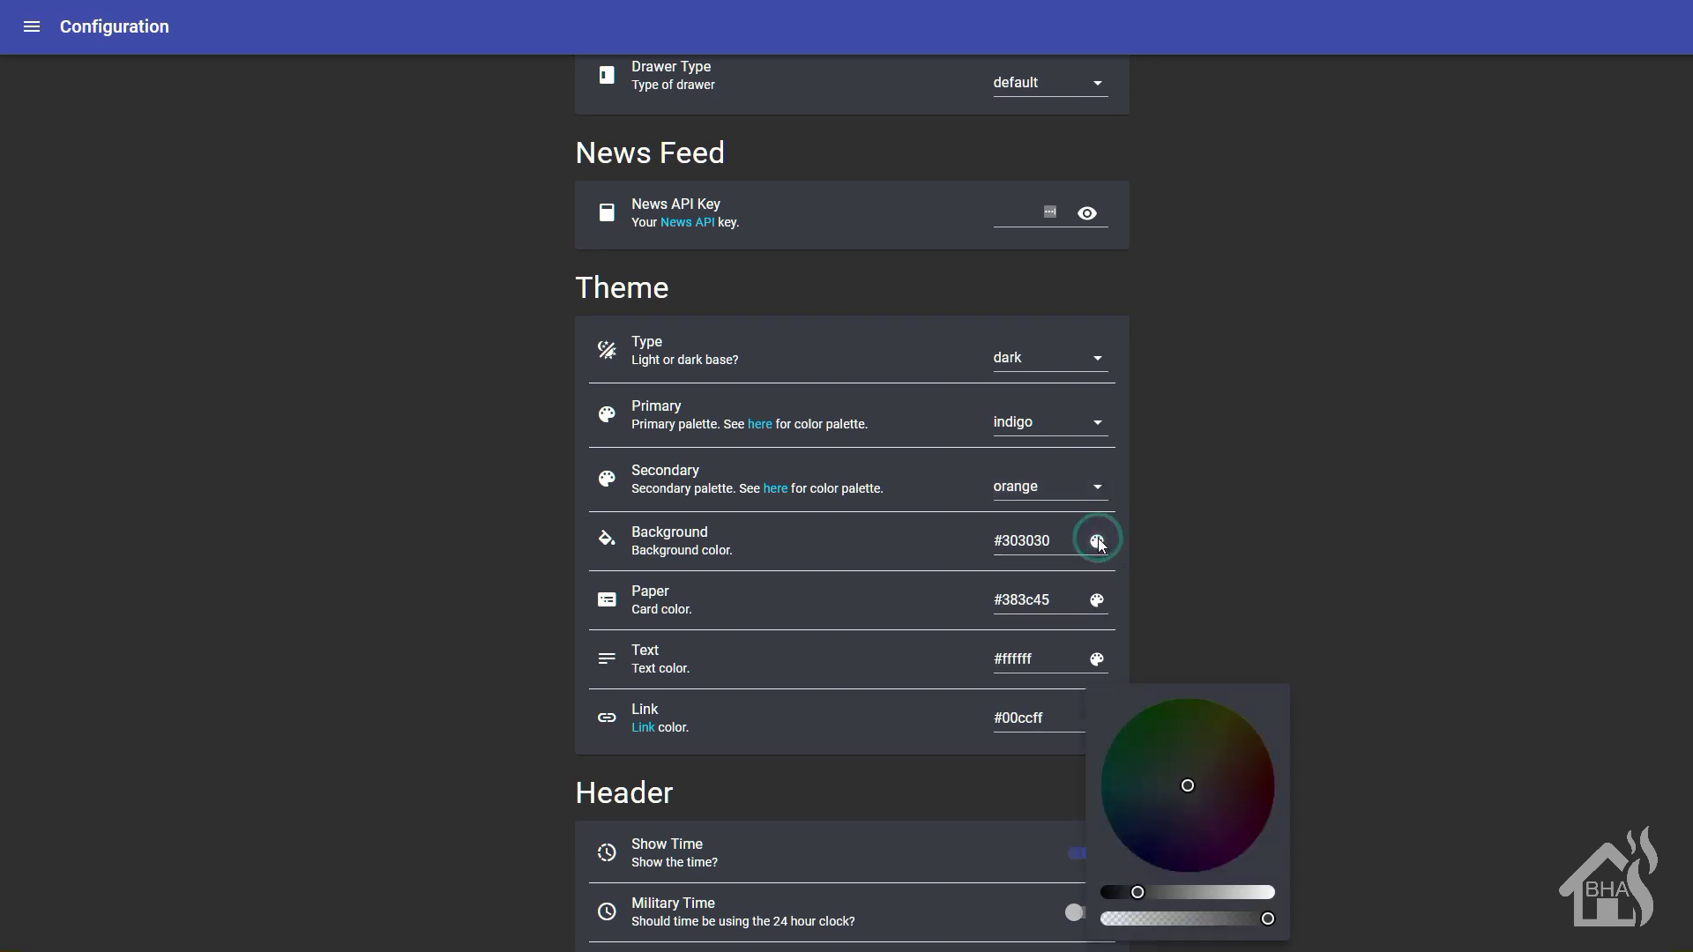
click(1410, 640)
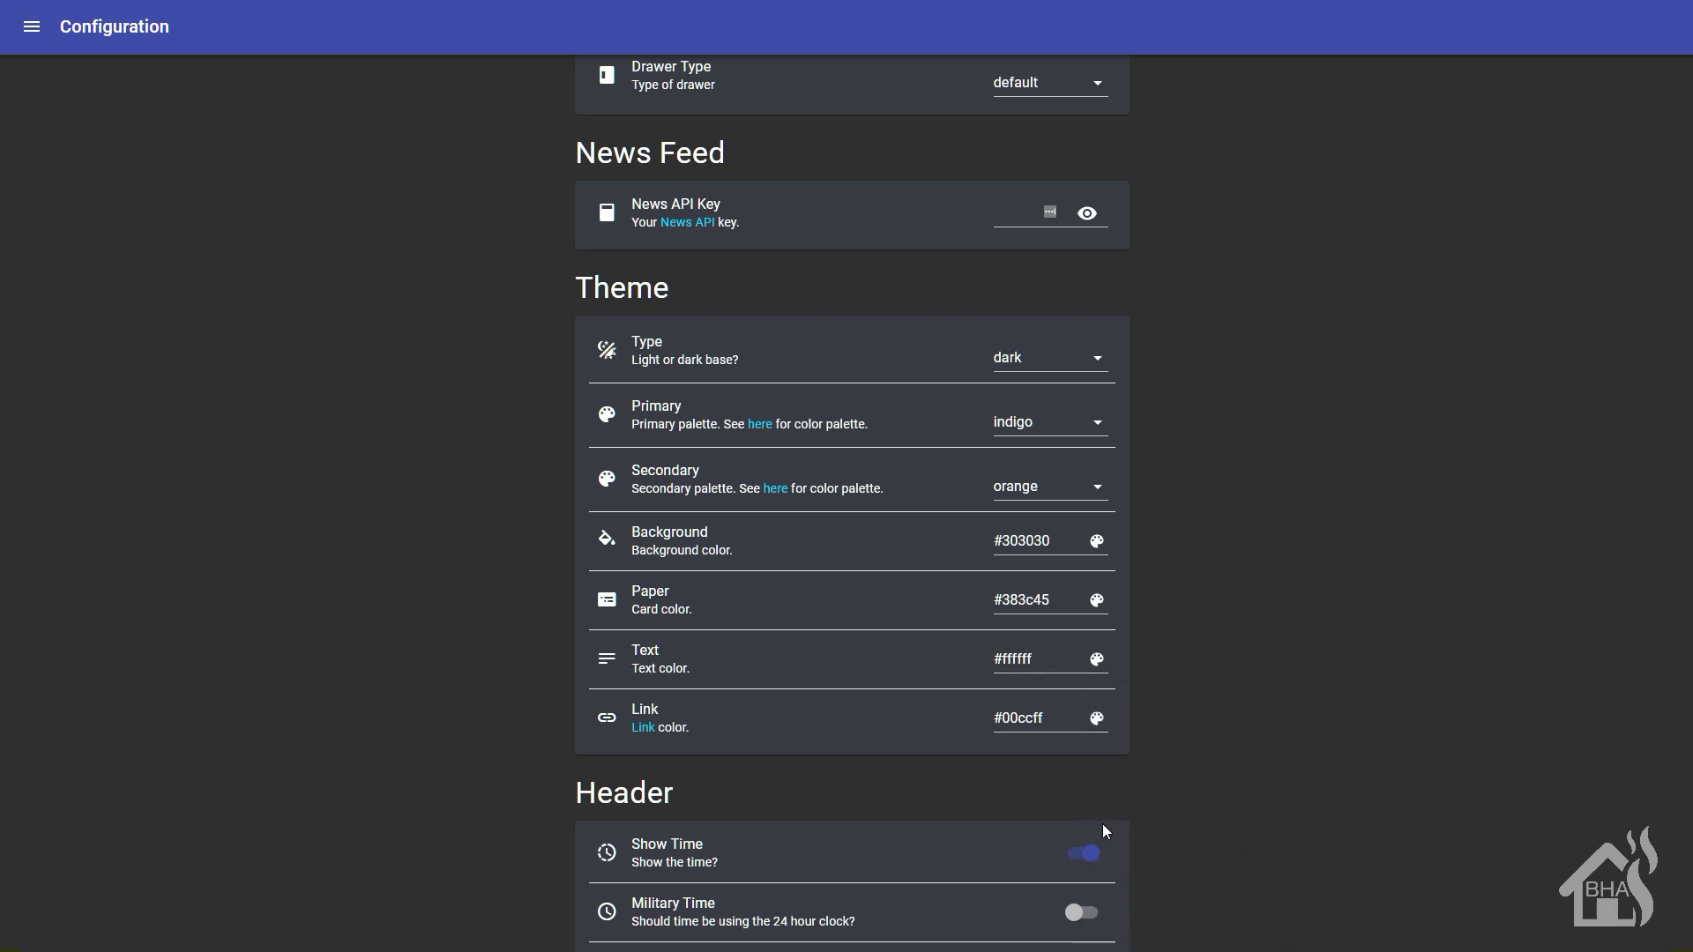
Set the header's date location to Right.
scroll(1103, 825, down, 3)
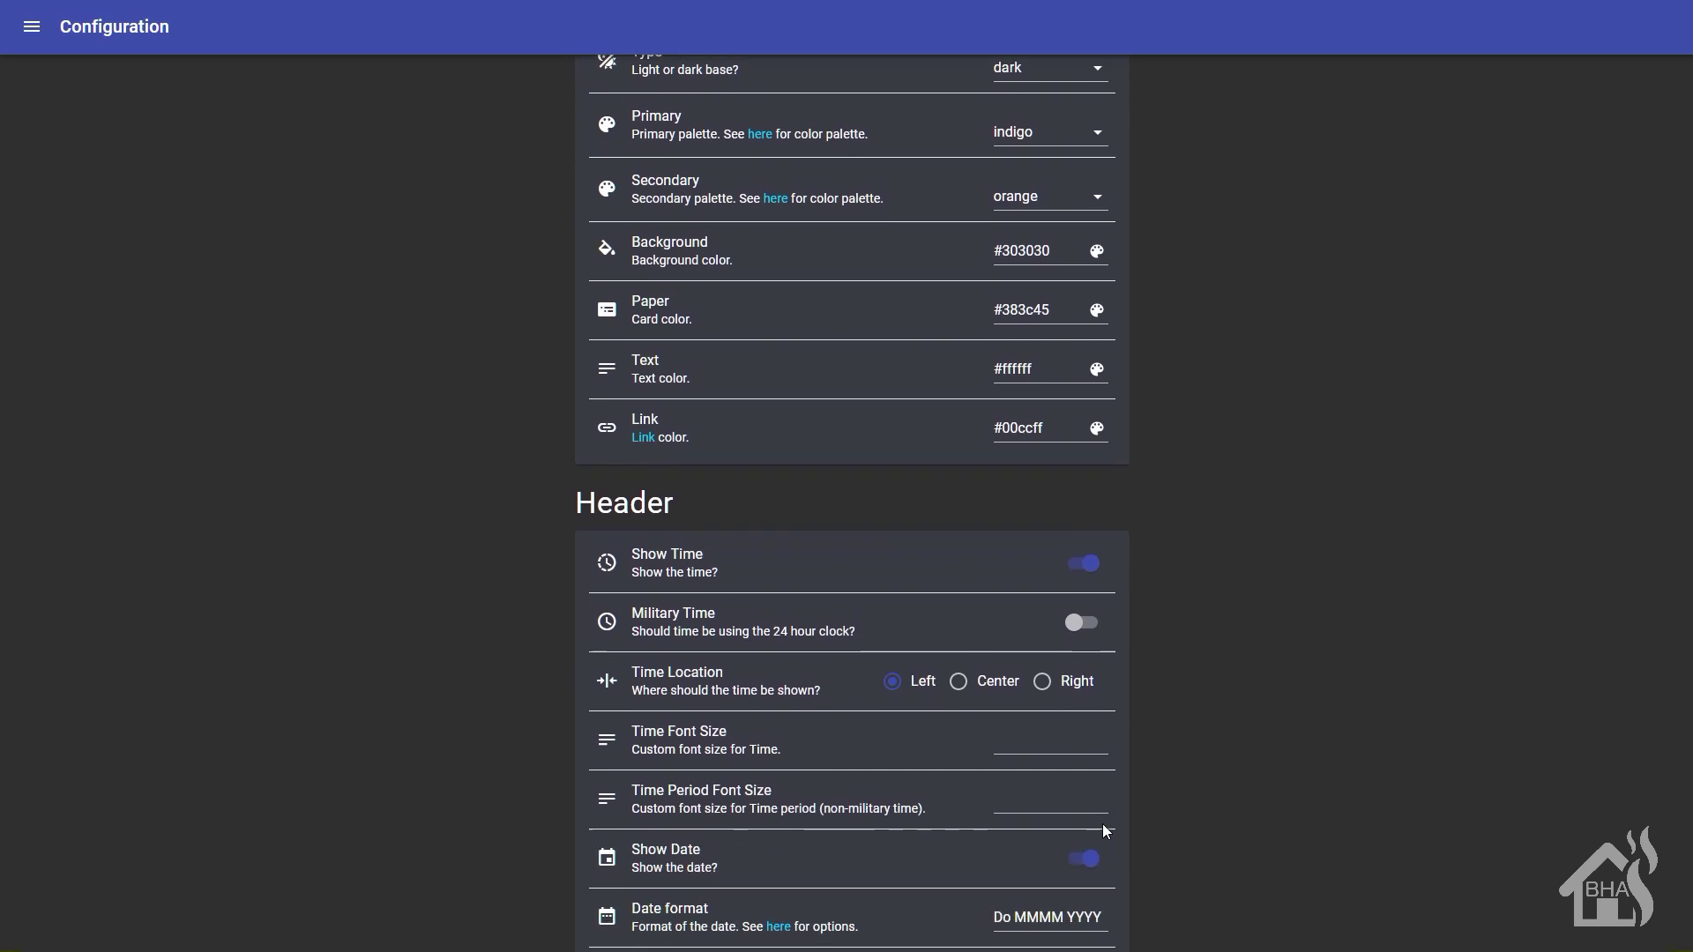
scroll(1102, 823, down, 1)
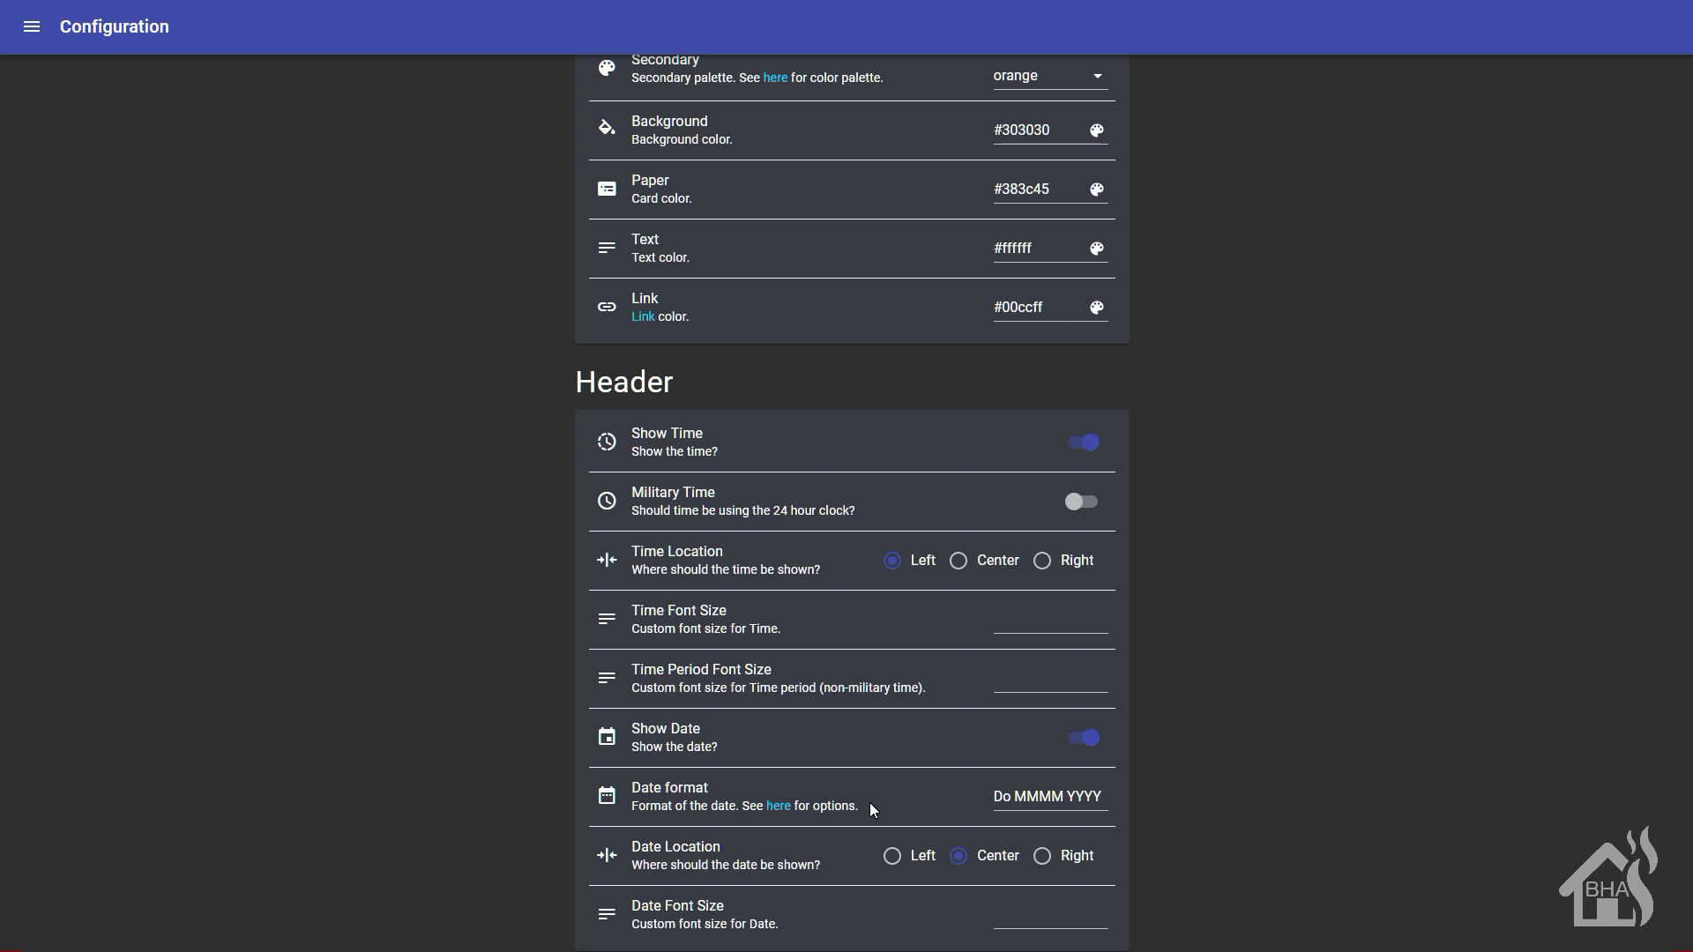
click(1042, 856)
scroll(1356, 755, up, 6)
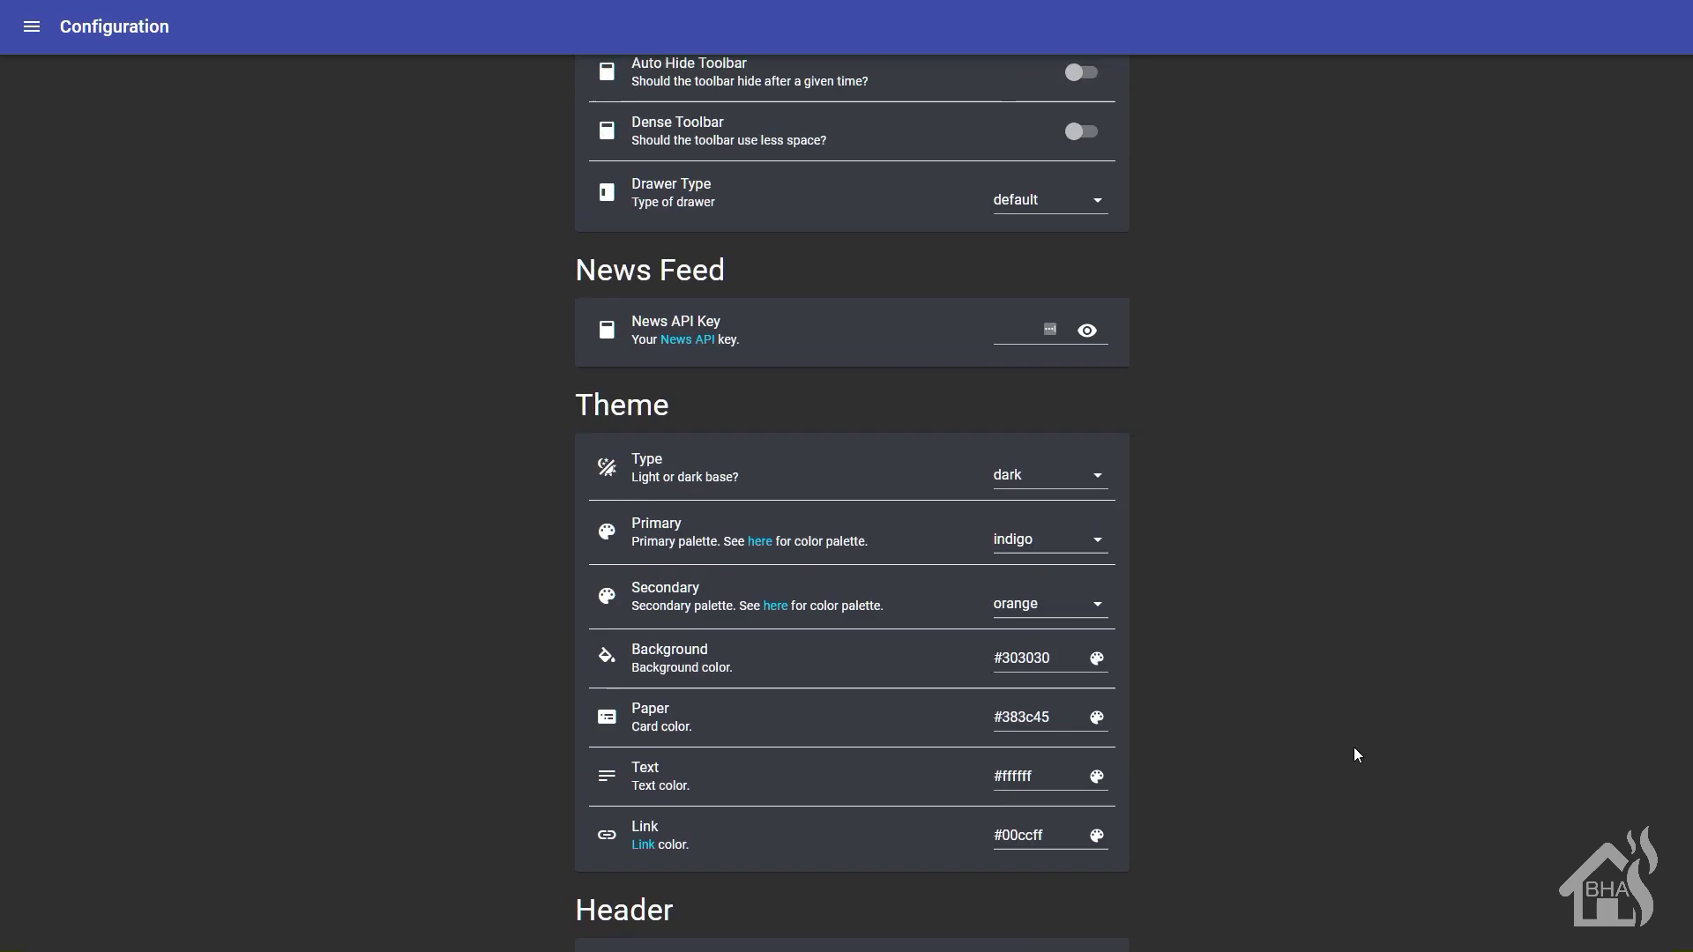
scroll(1355, 754, up, 2)
scroll(1209, 657, down, 8)
Return to the Overview in edit mode, rename the Welcome Group to Thermostats and set its width to 4.
click(32, 27)
click(76, 79)
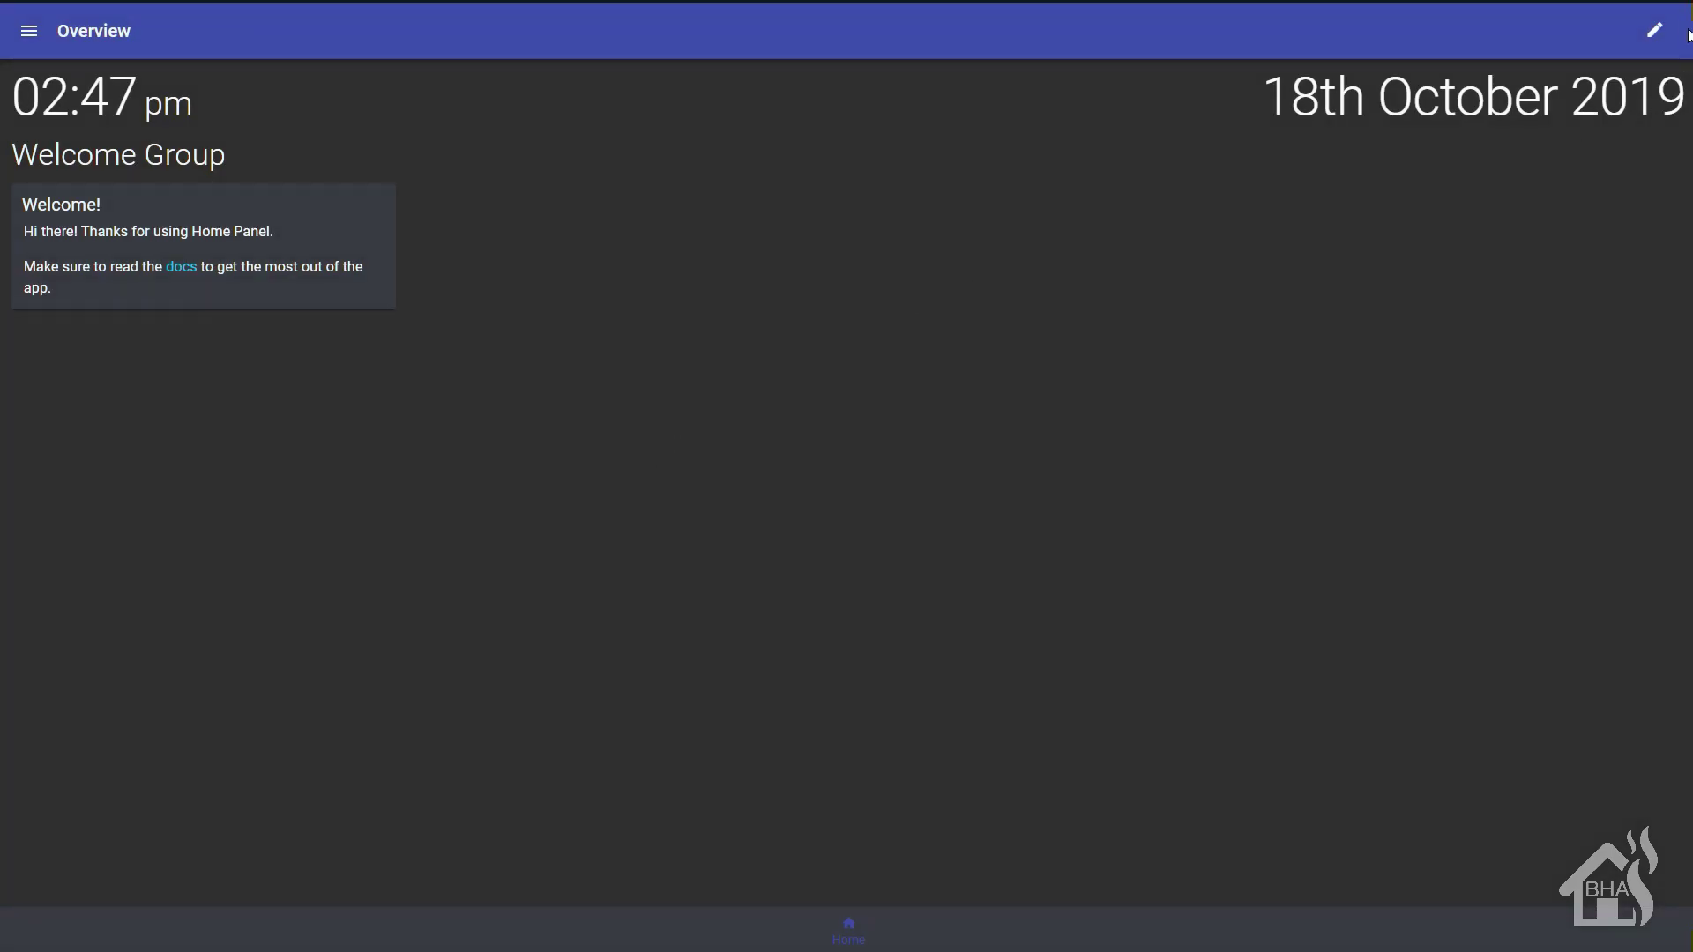
click(1653, 33)
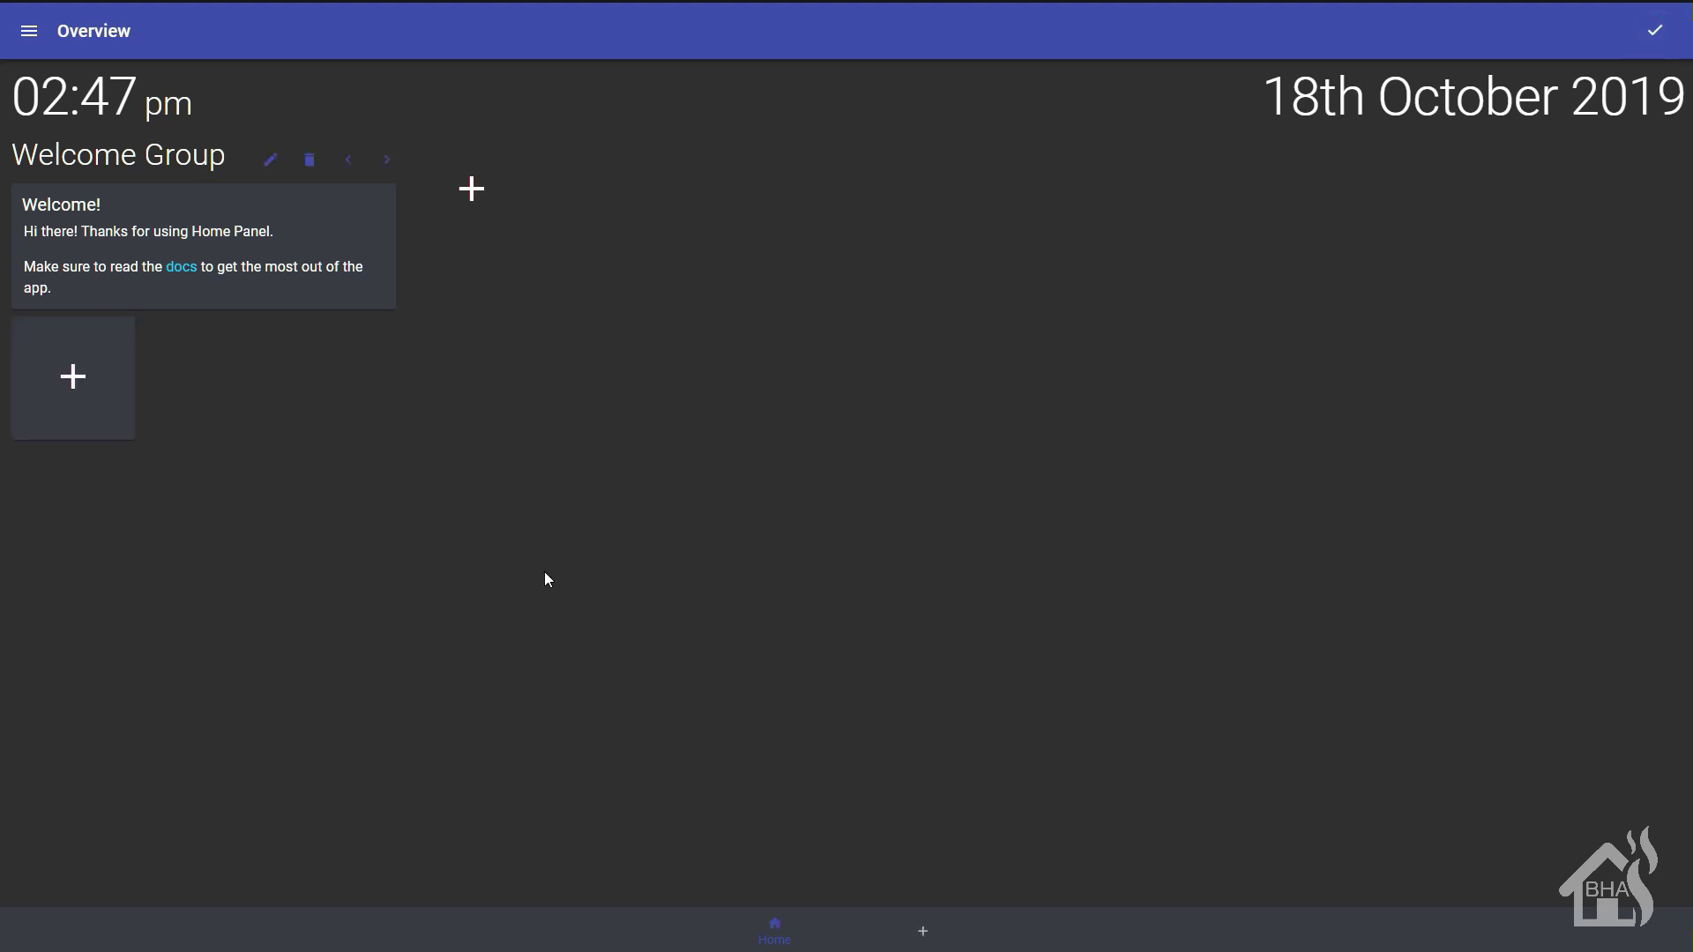
click(273, 161)
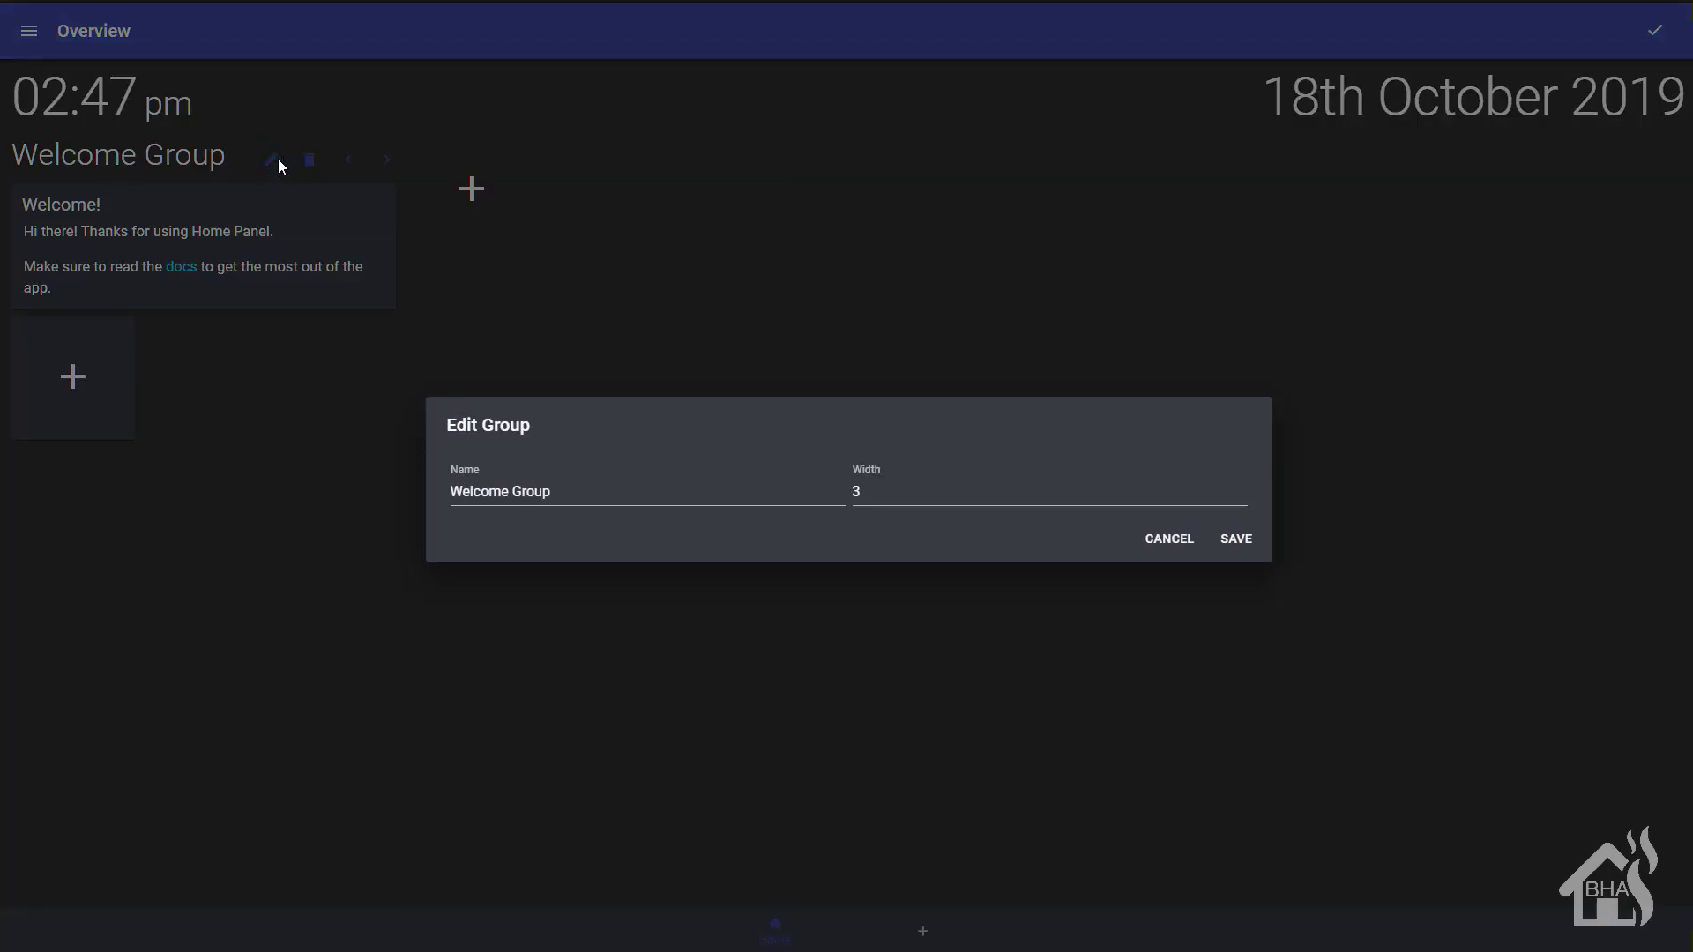
triple_click(618, 493)
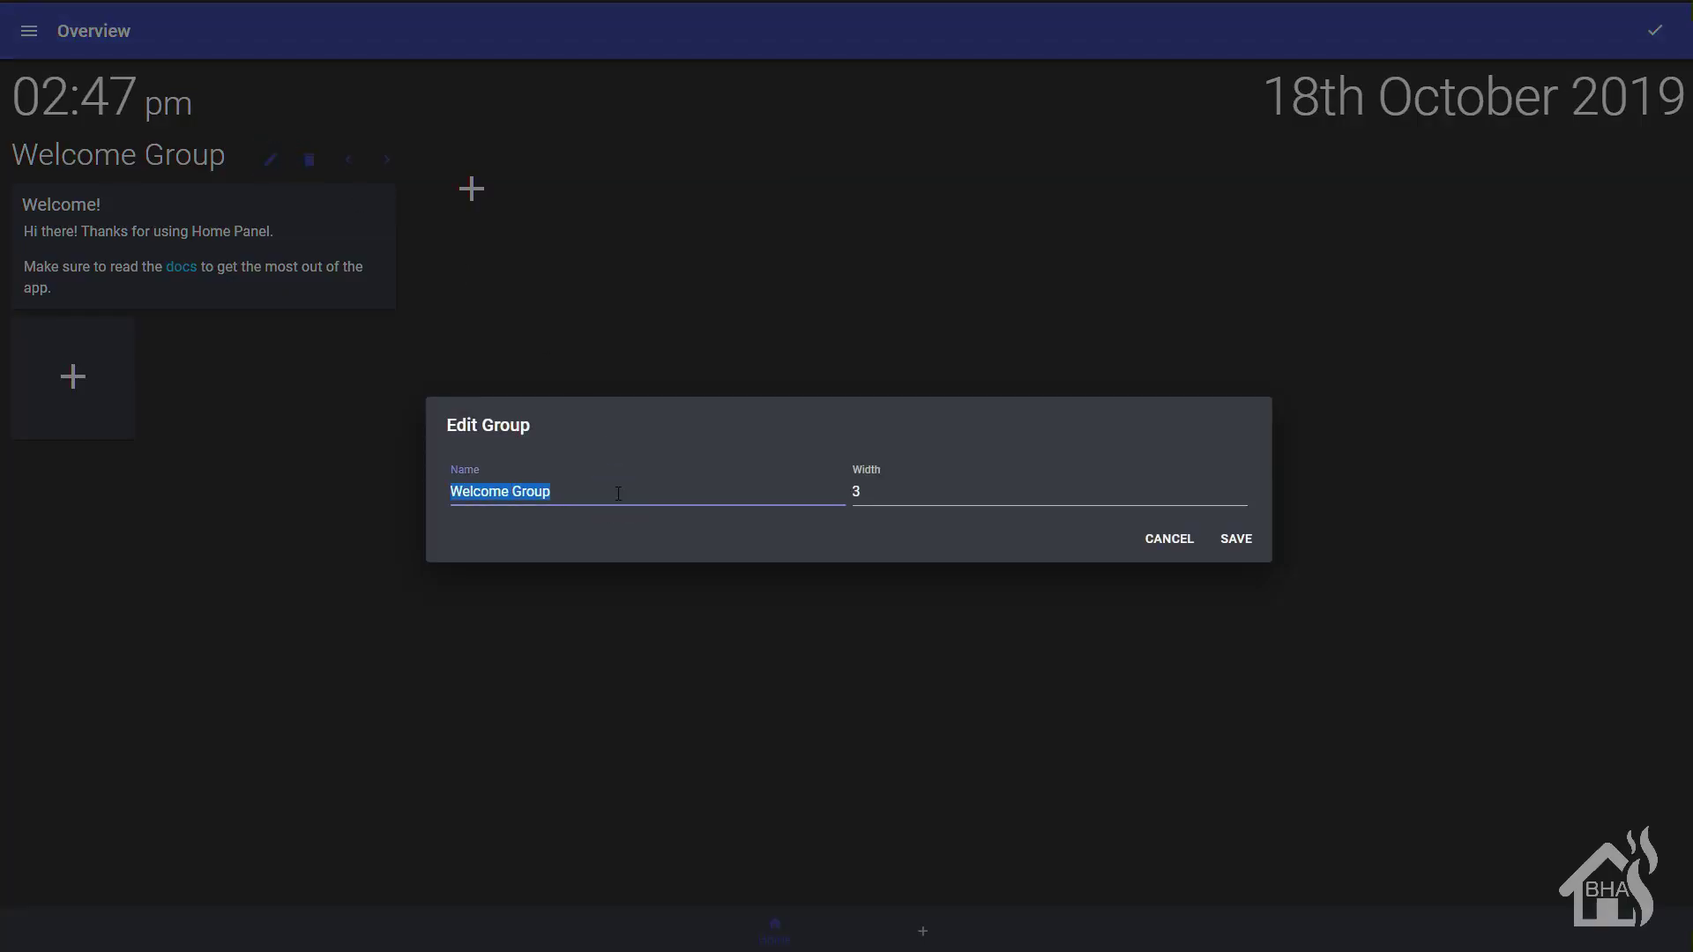
text(Thermostats)
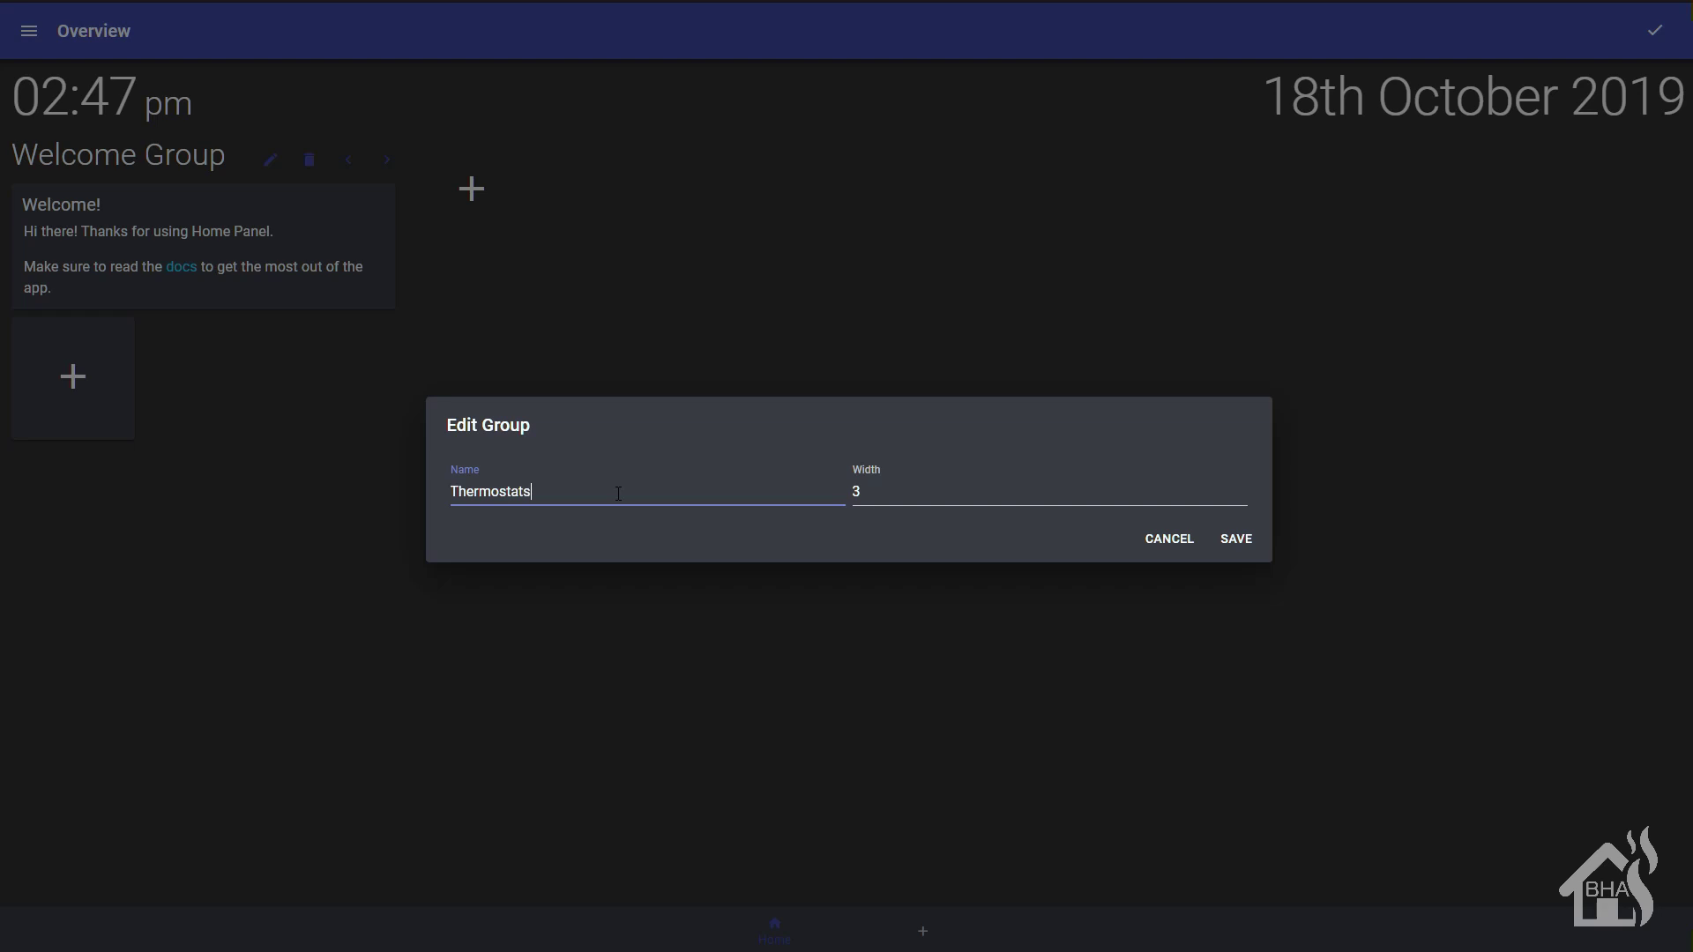
click(917, 490)
key(BackSpace)
text(4)
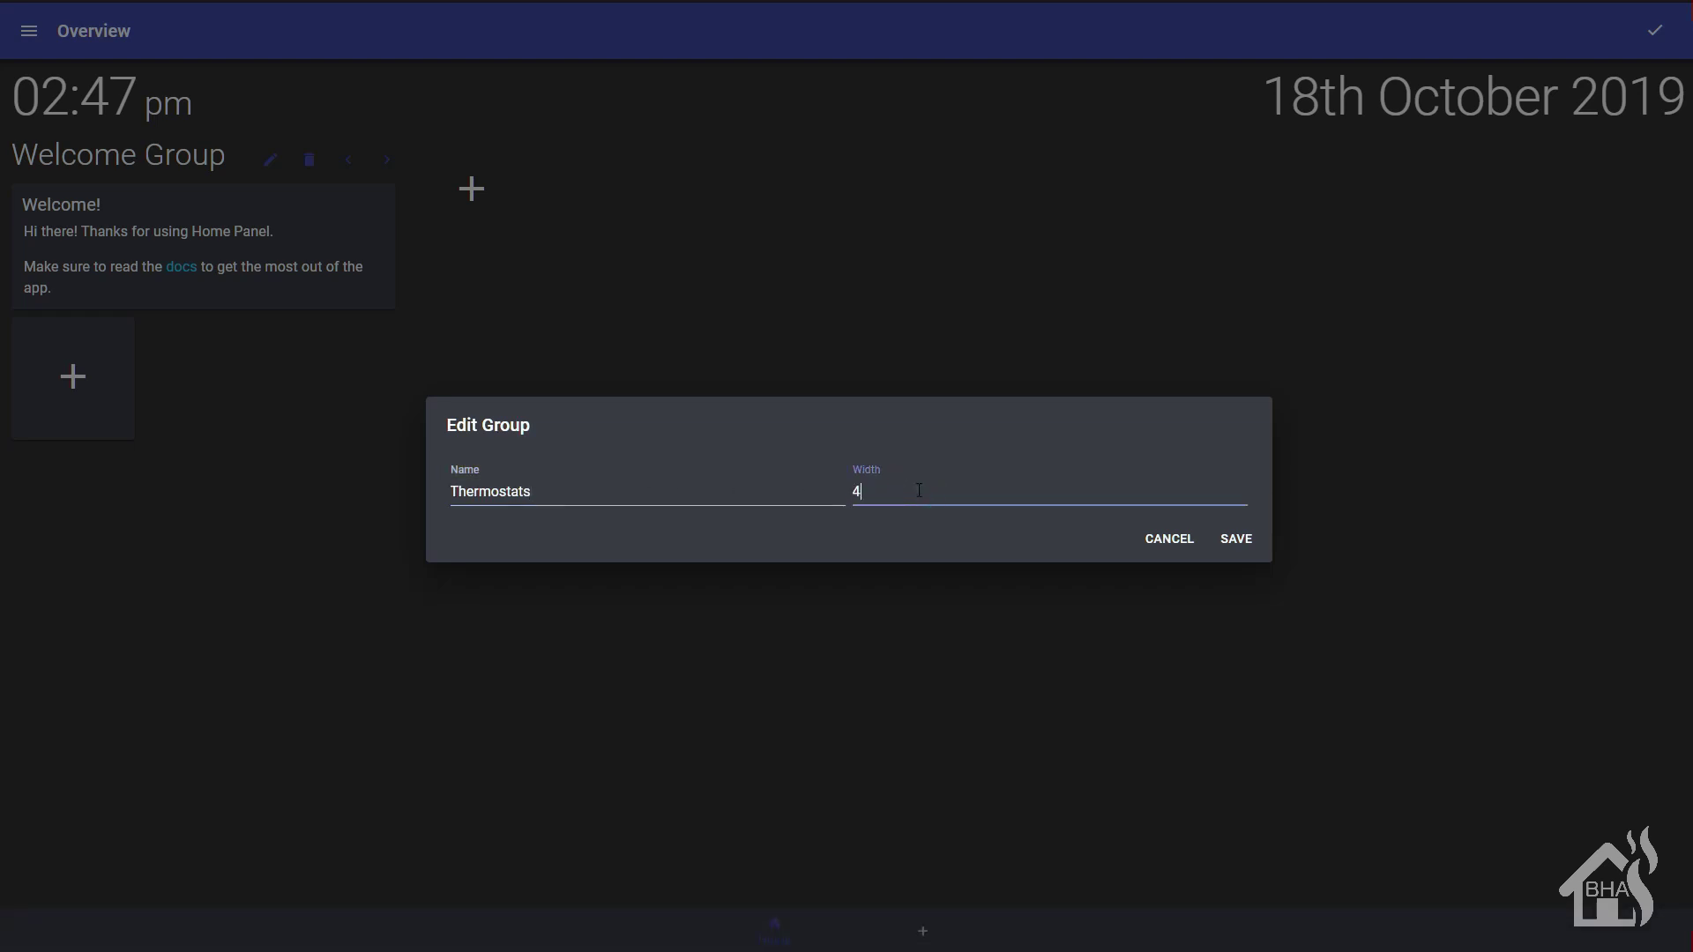
click(1257, 541)
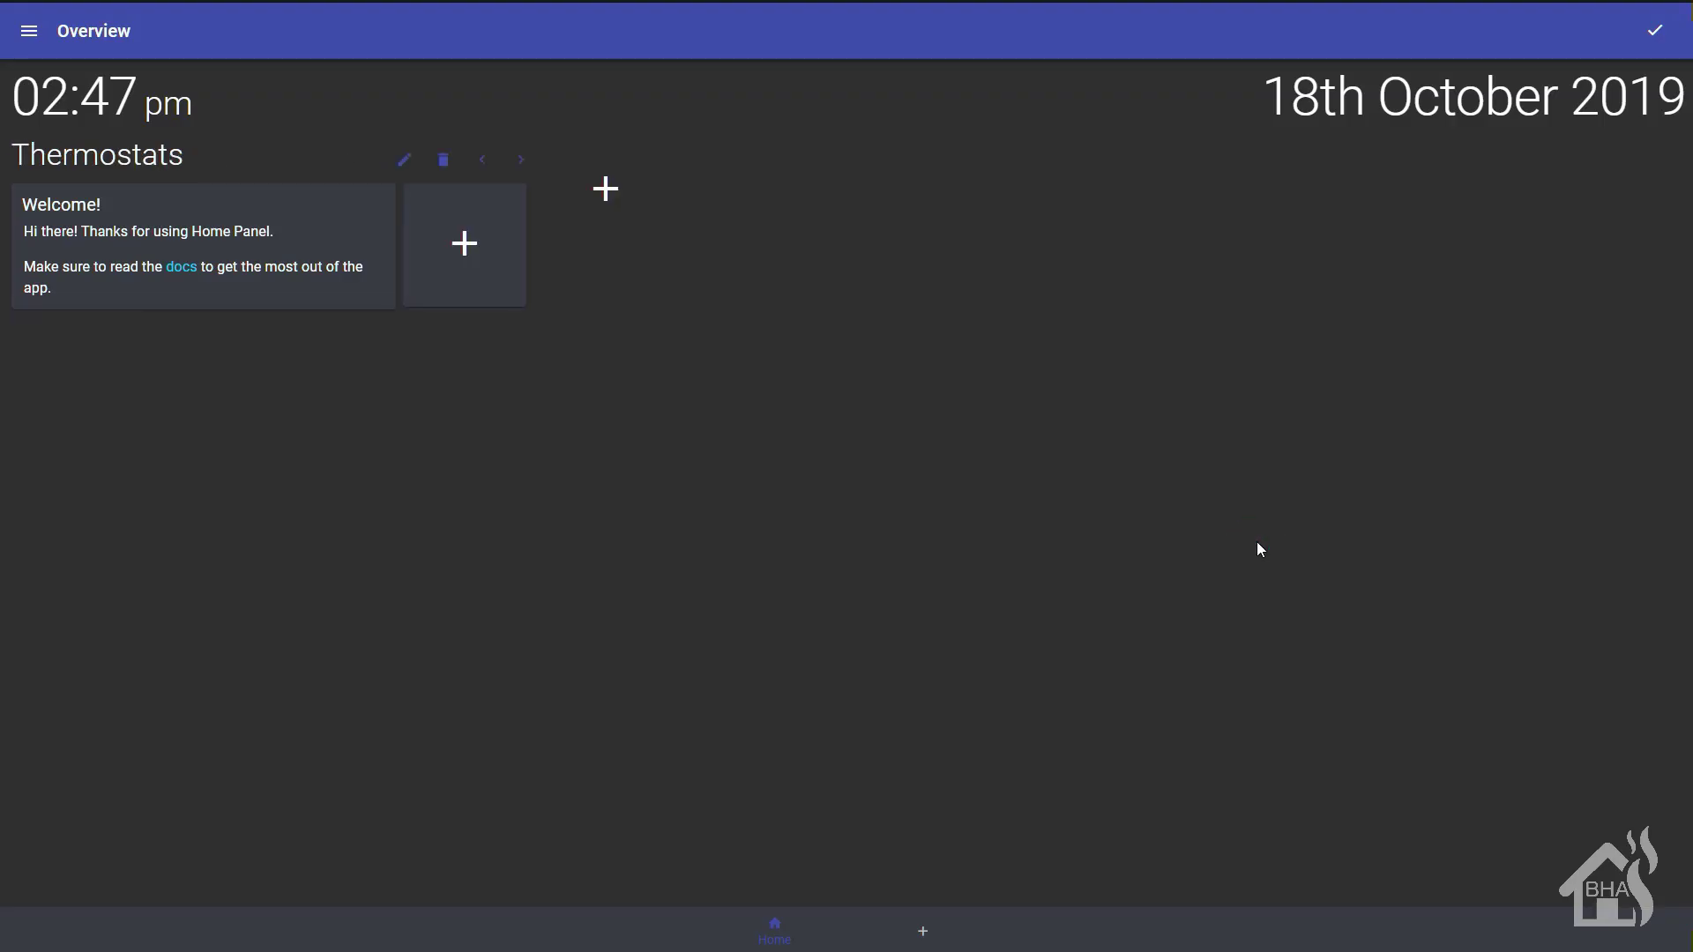
Edit the Welcome! card in the Thermostats group, entering the title Thermostats and changing its type from Markdown to Entity.
mouse_move(257, 214)
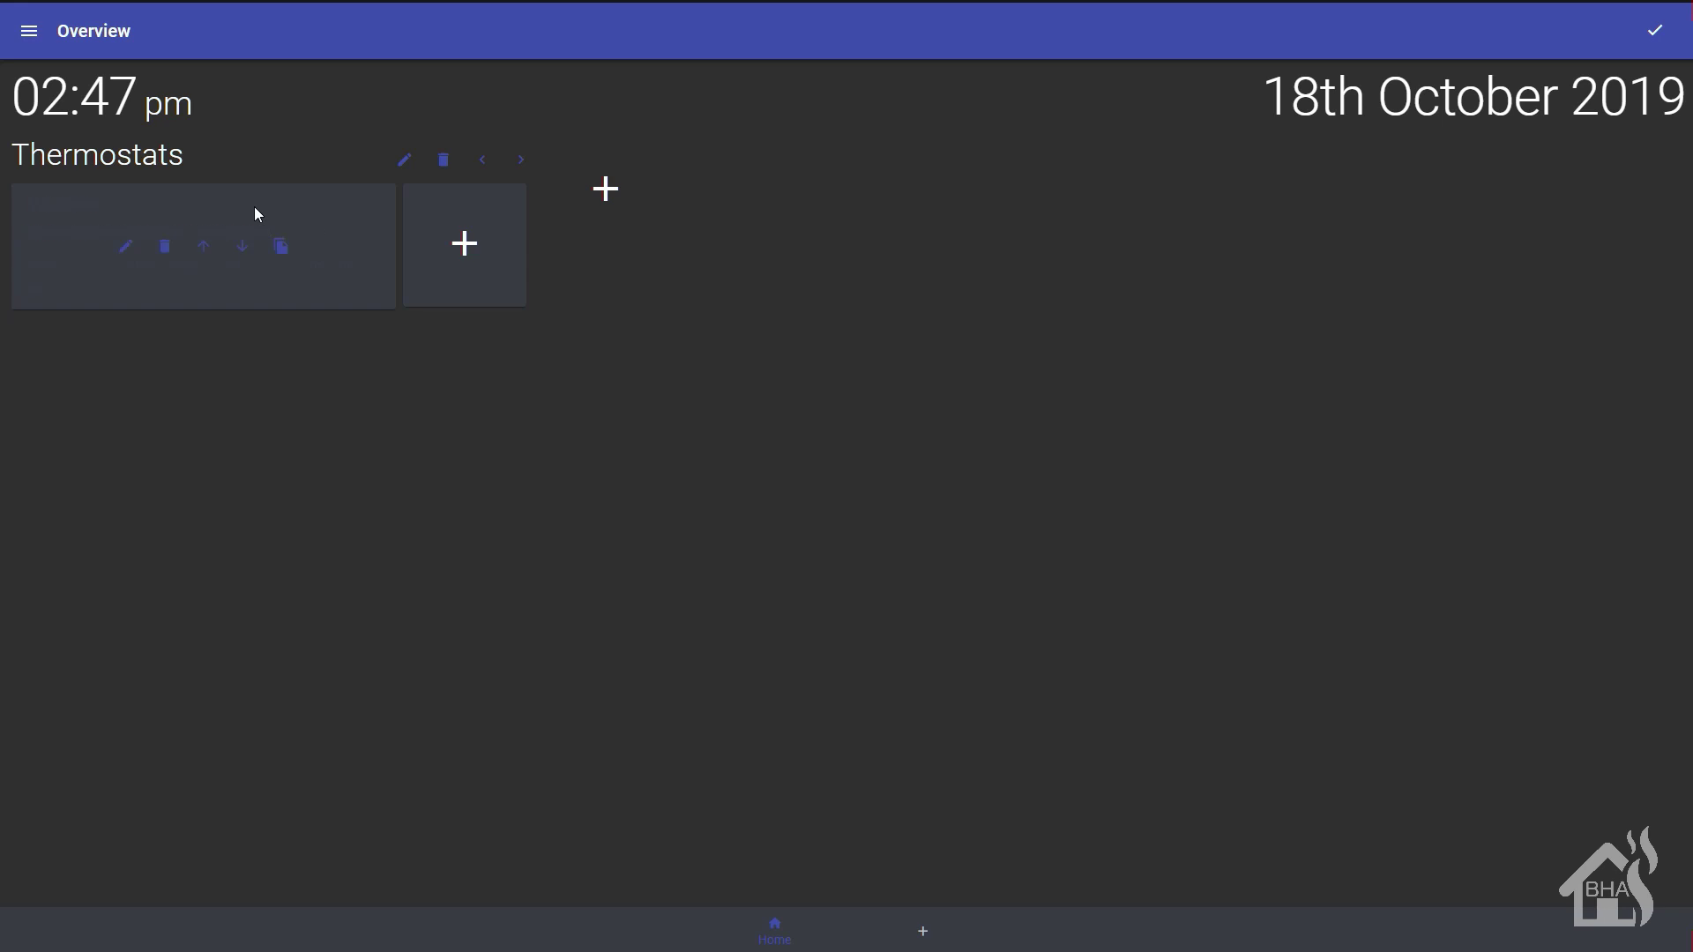
click(126, 246)
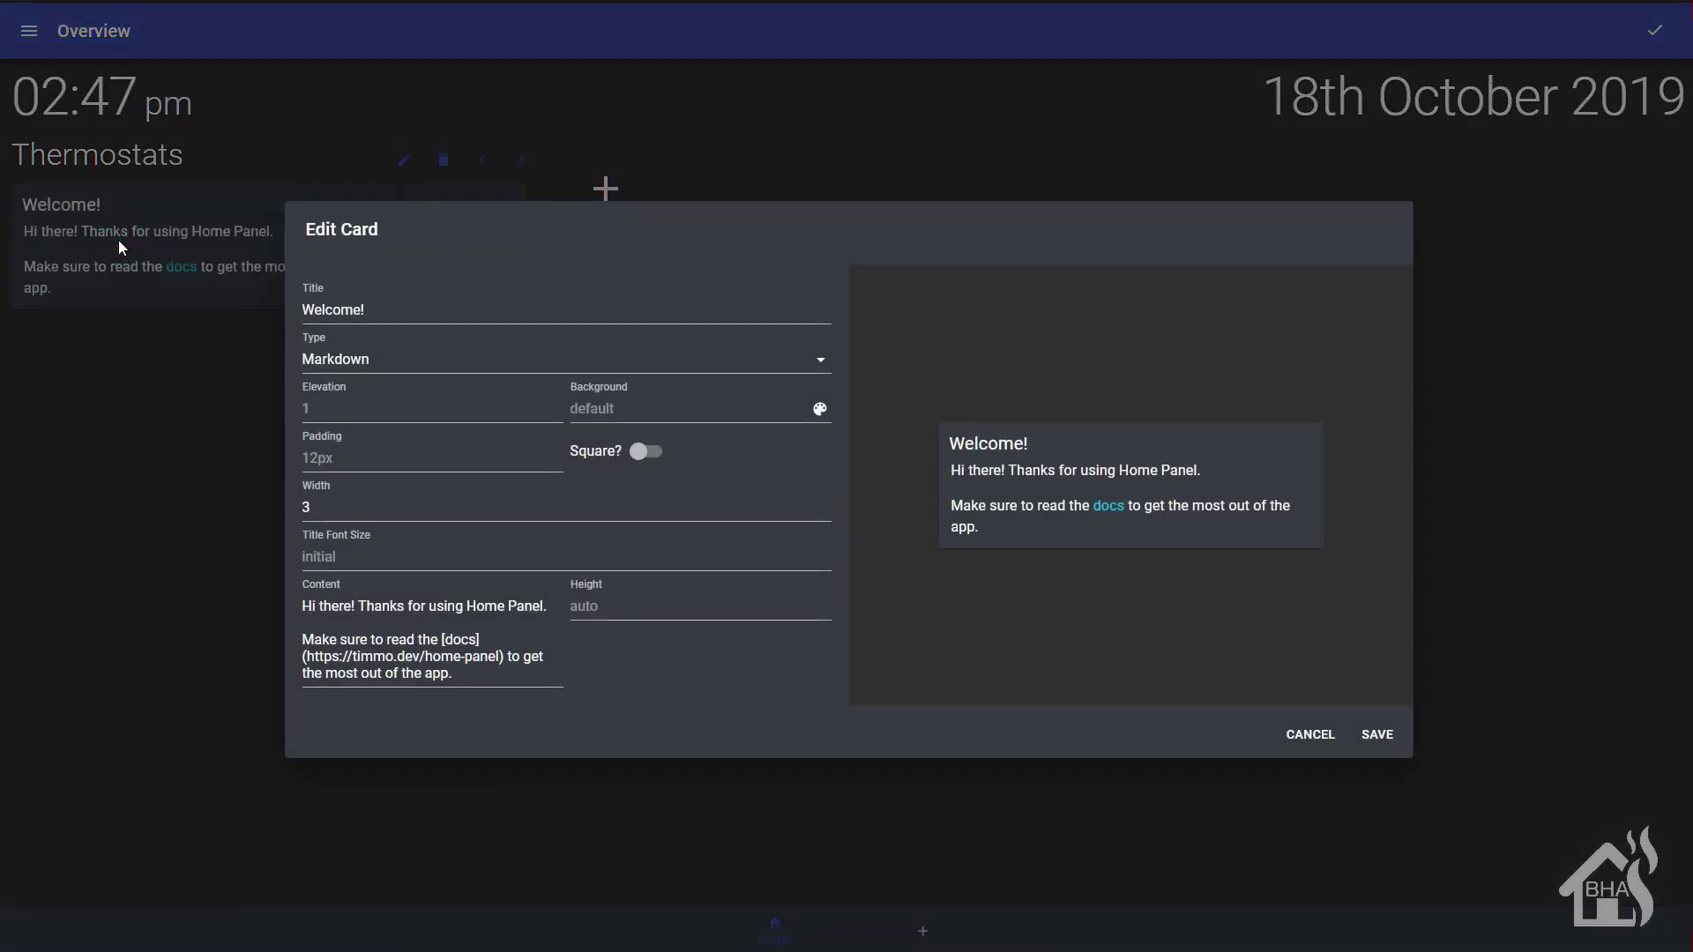
double_click(436, 315)
text(Thermostats)
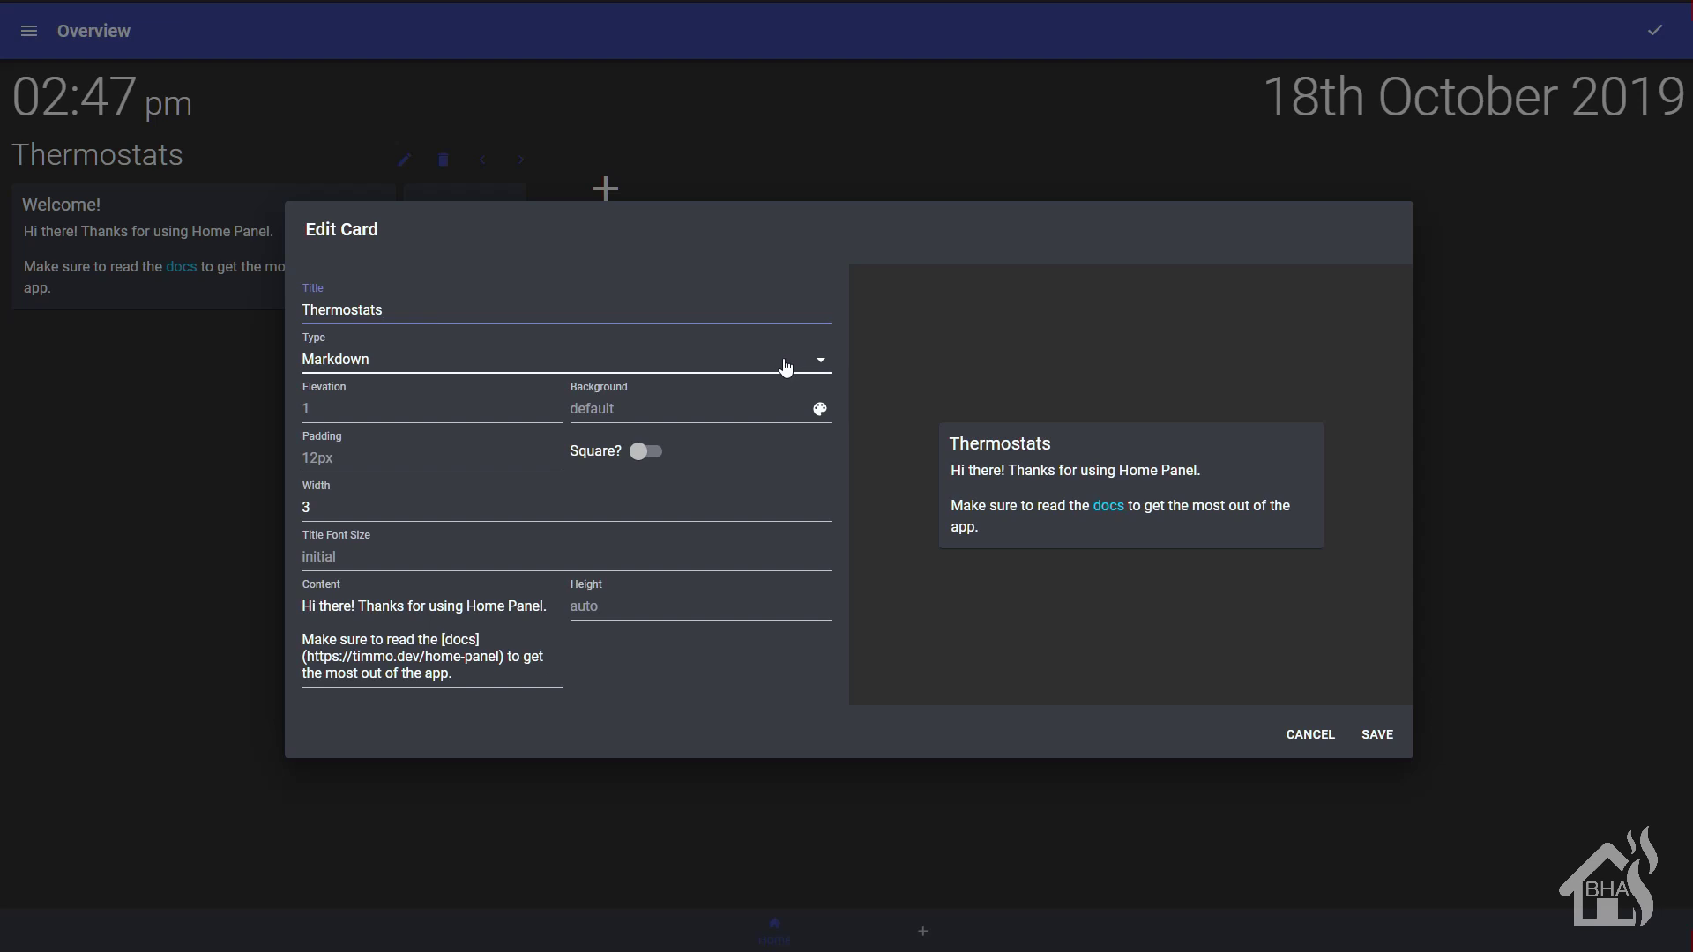
click(820, 361)
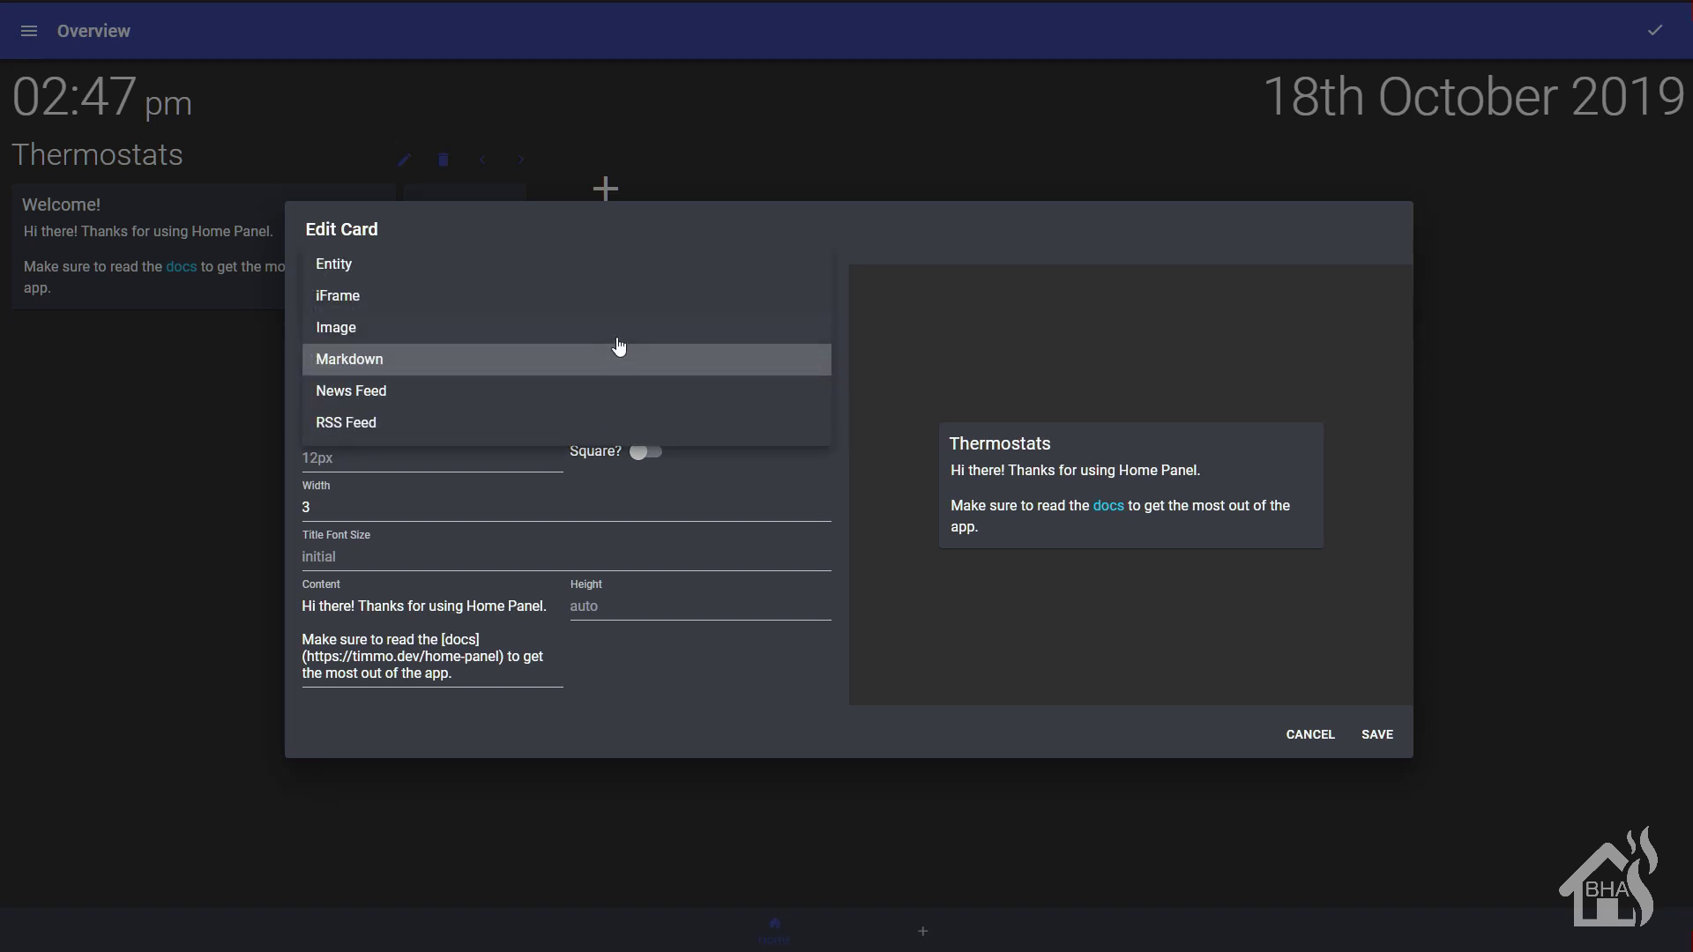
click(500, 268)
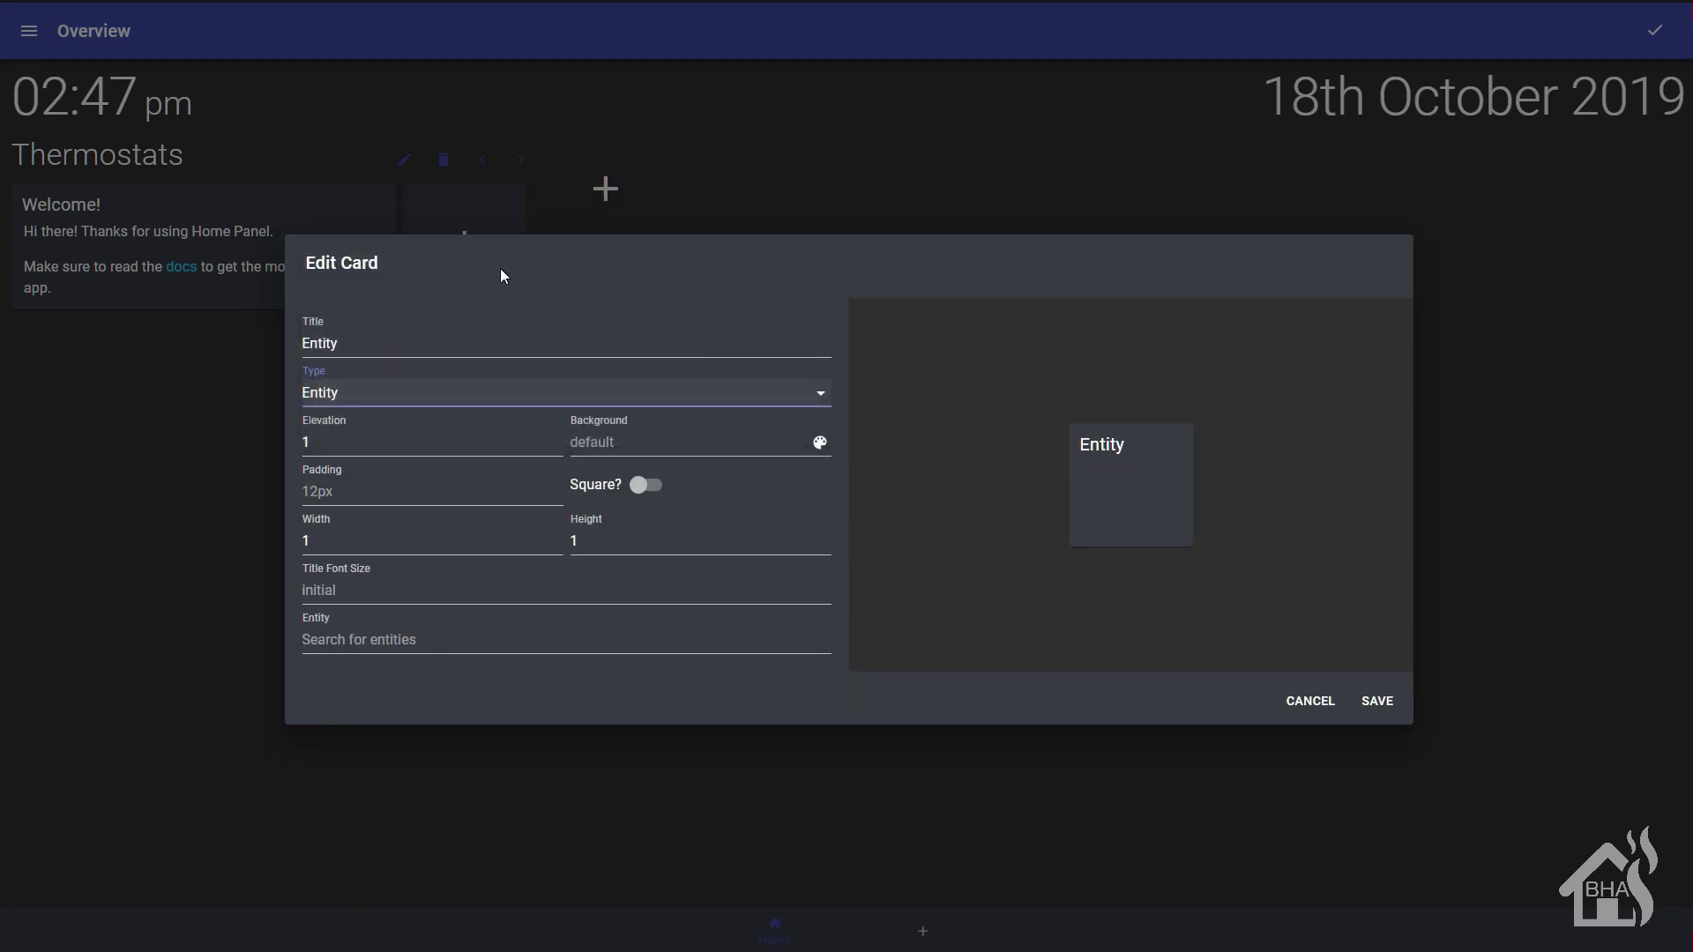
Title the entity card Thermostat A and set both its width and height to 2.
double_click(558, 342)
text(Thermostats)
key(BackSpace)
text(A)
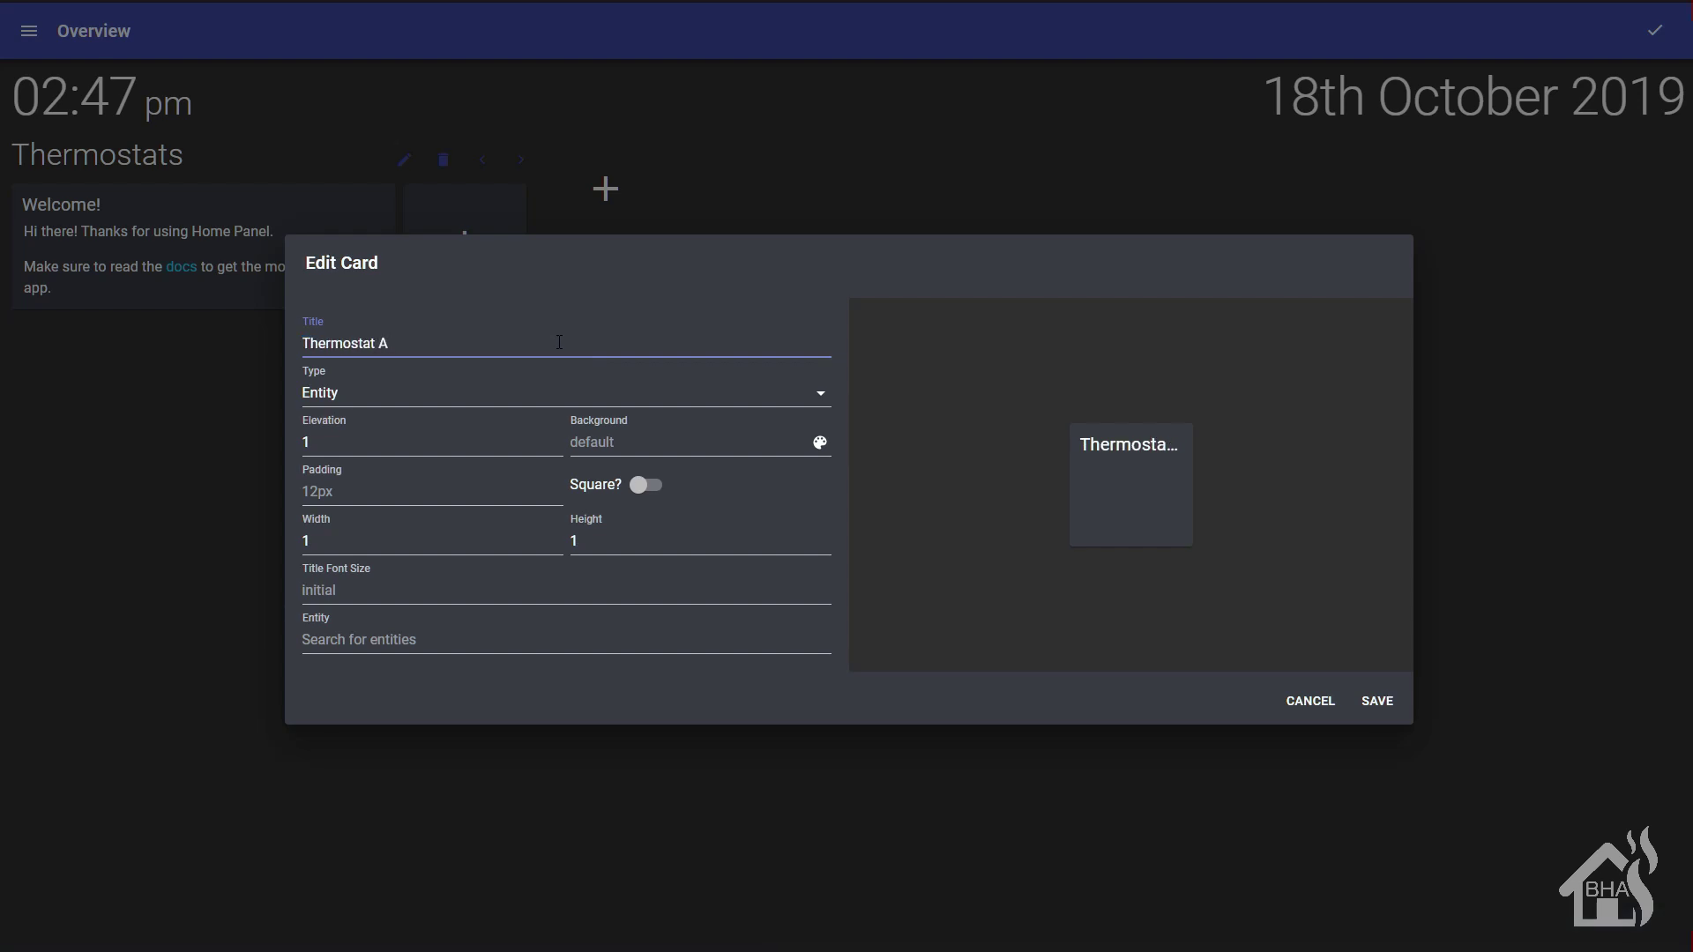
click(430, 542)
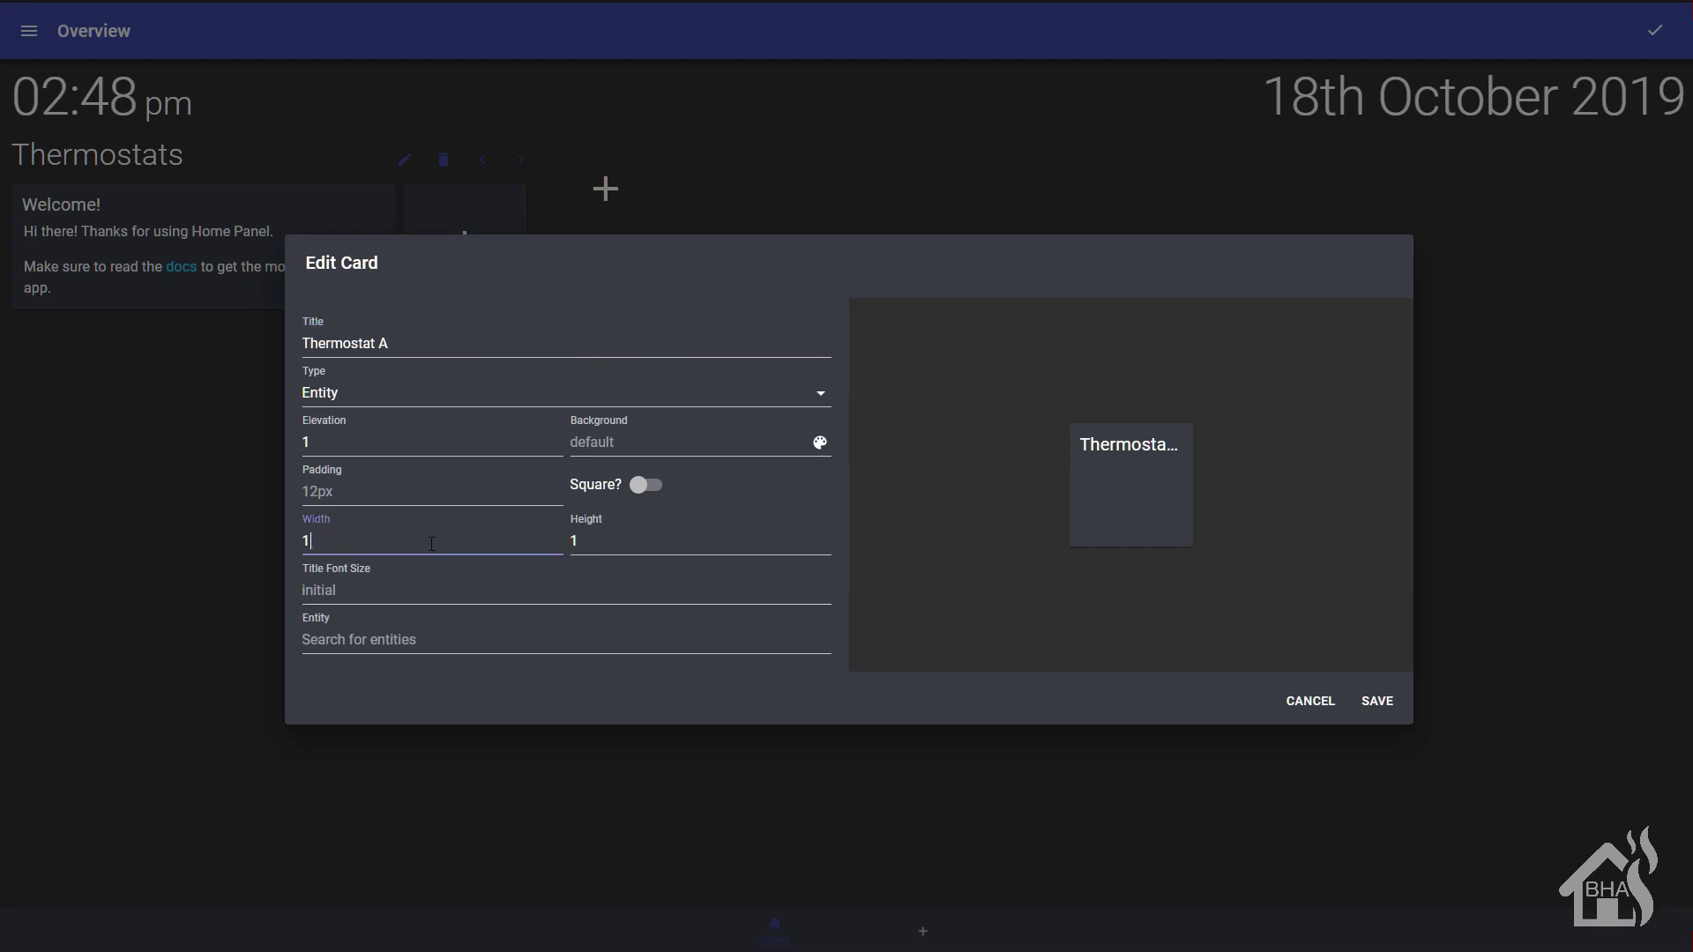
key(BackSpace)
text(2)
key(Tab)
text(2)
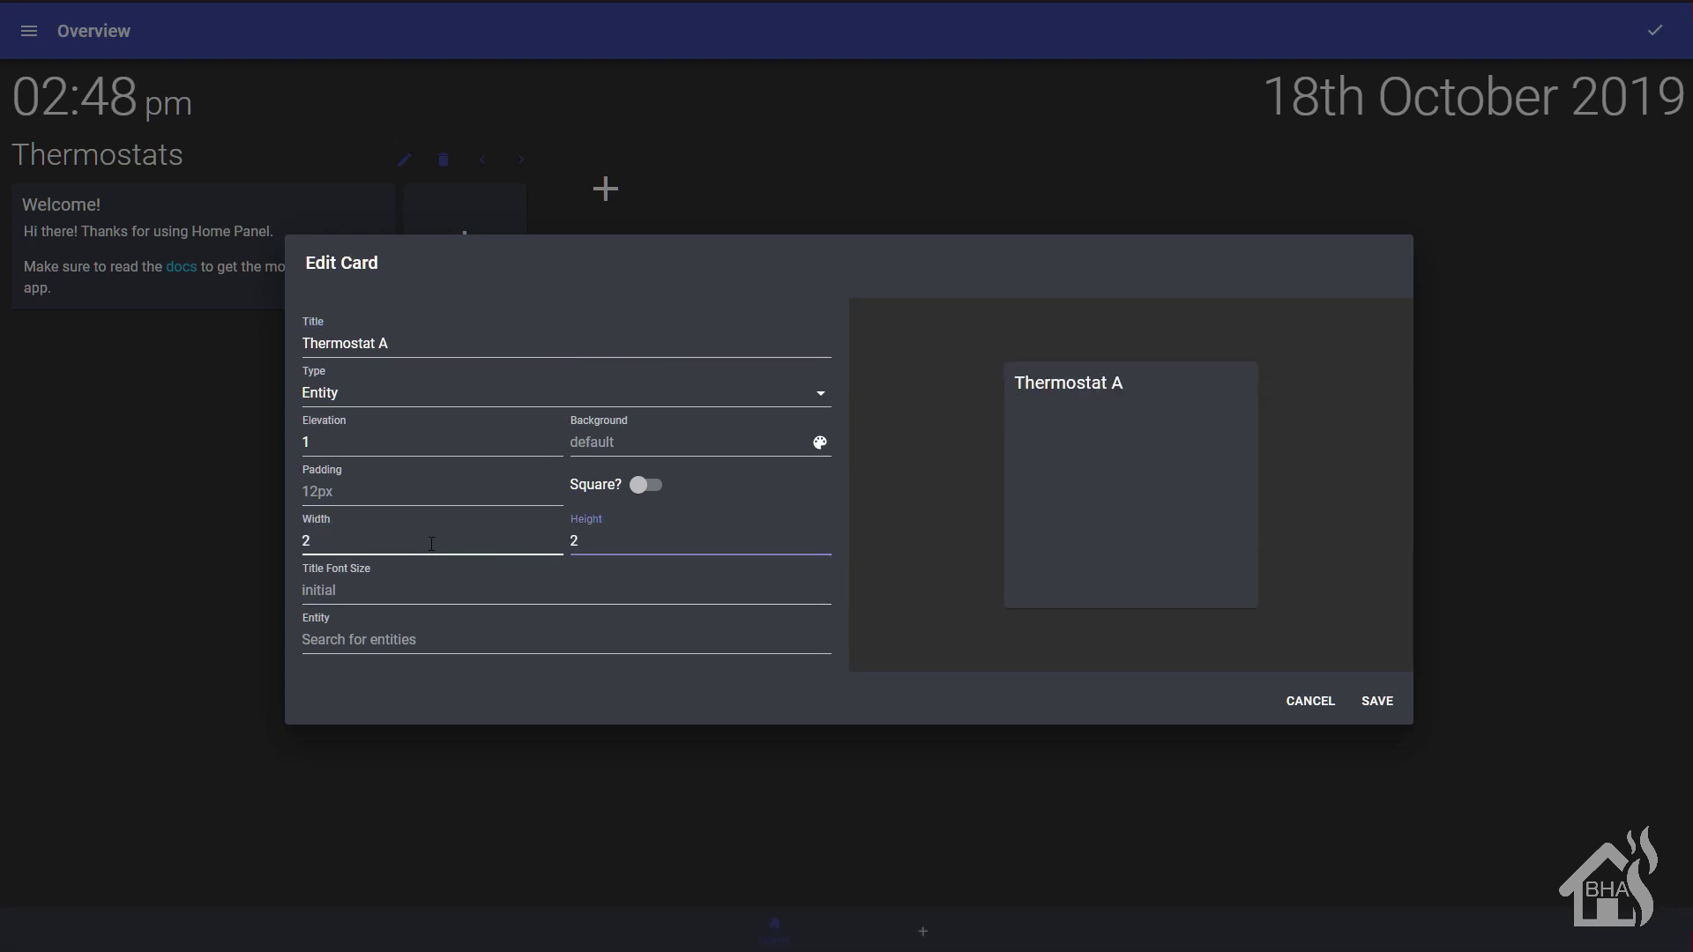
Link the Thermostat A card to the climate.thermostat_a entity and save the card.
click(518, 630)
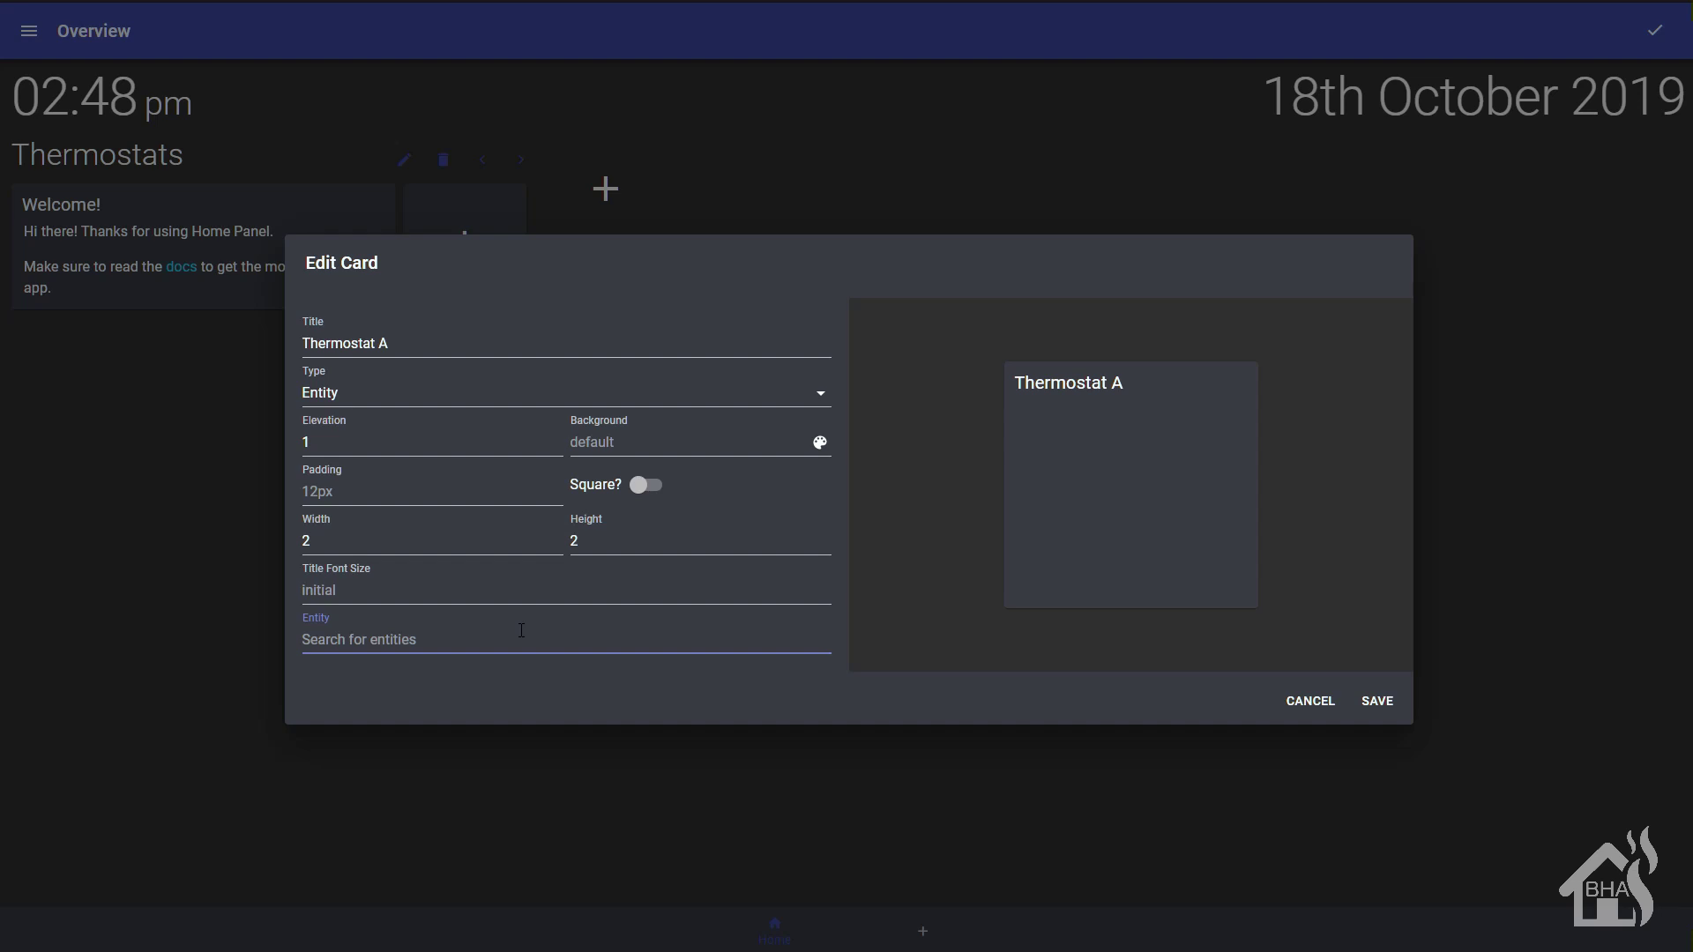
text(climate)
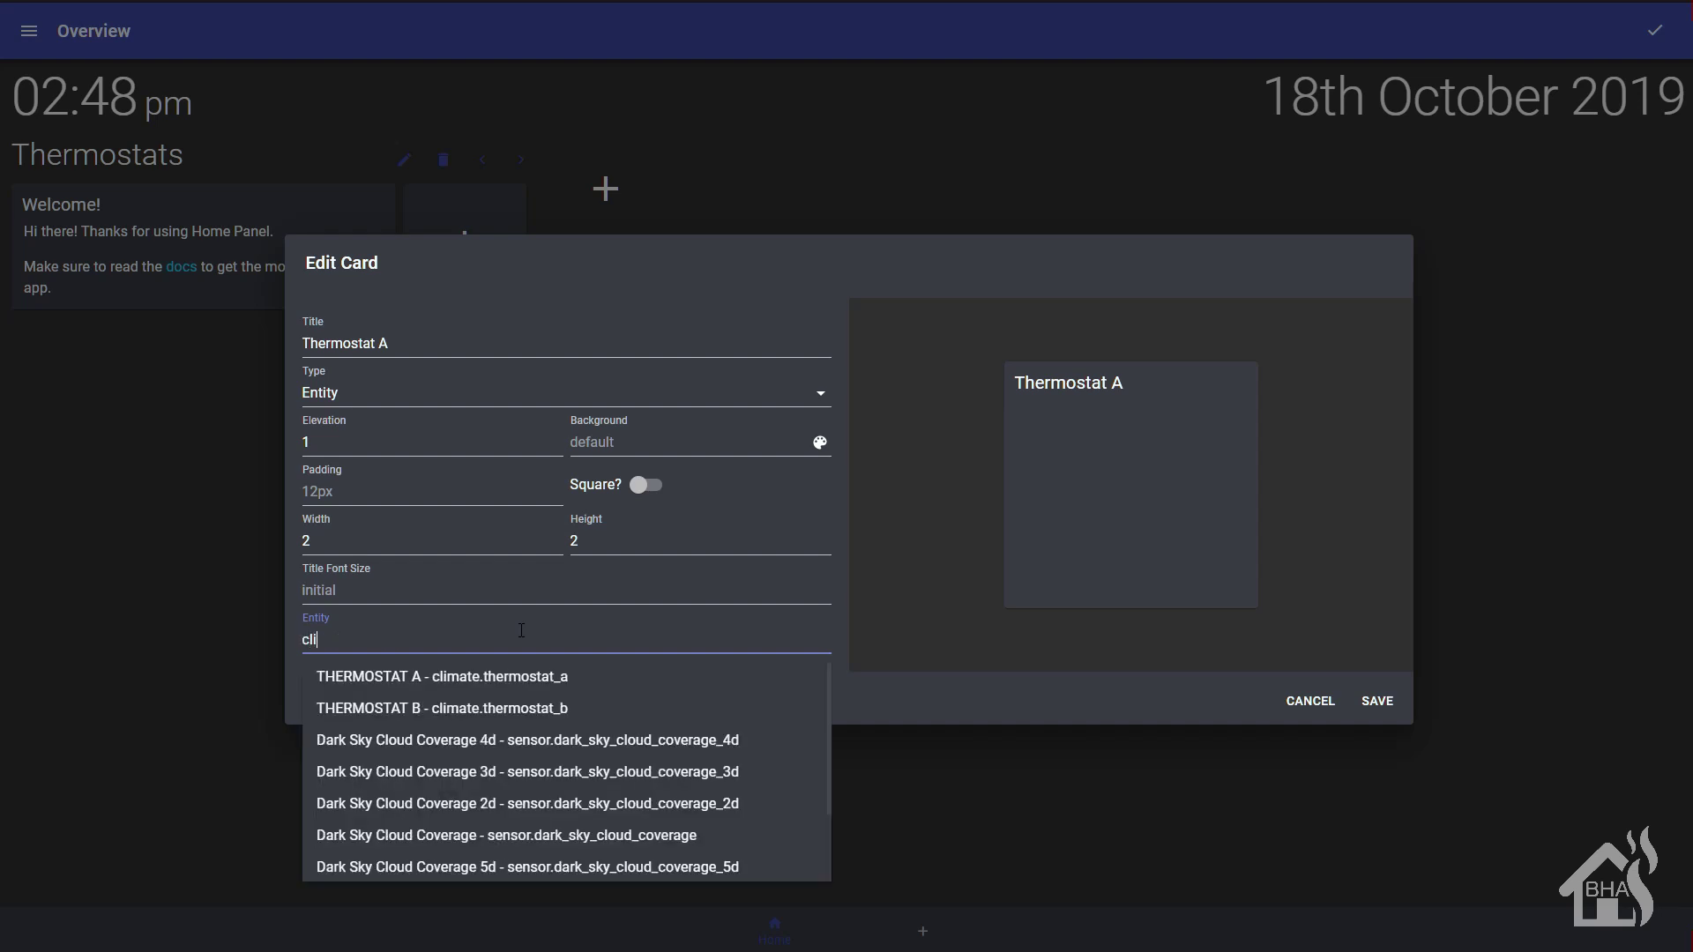
click(505, 677)
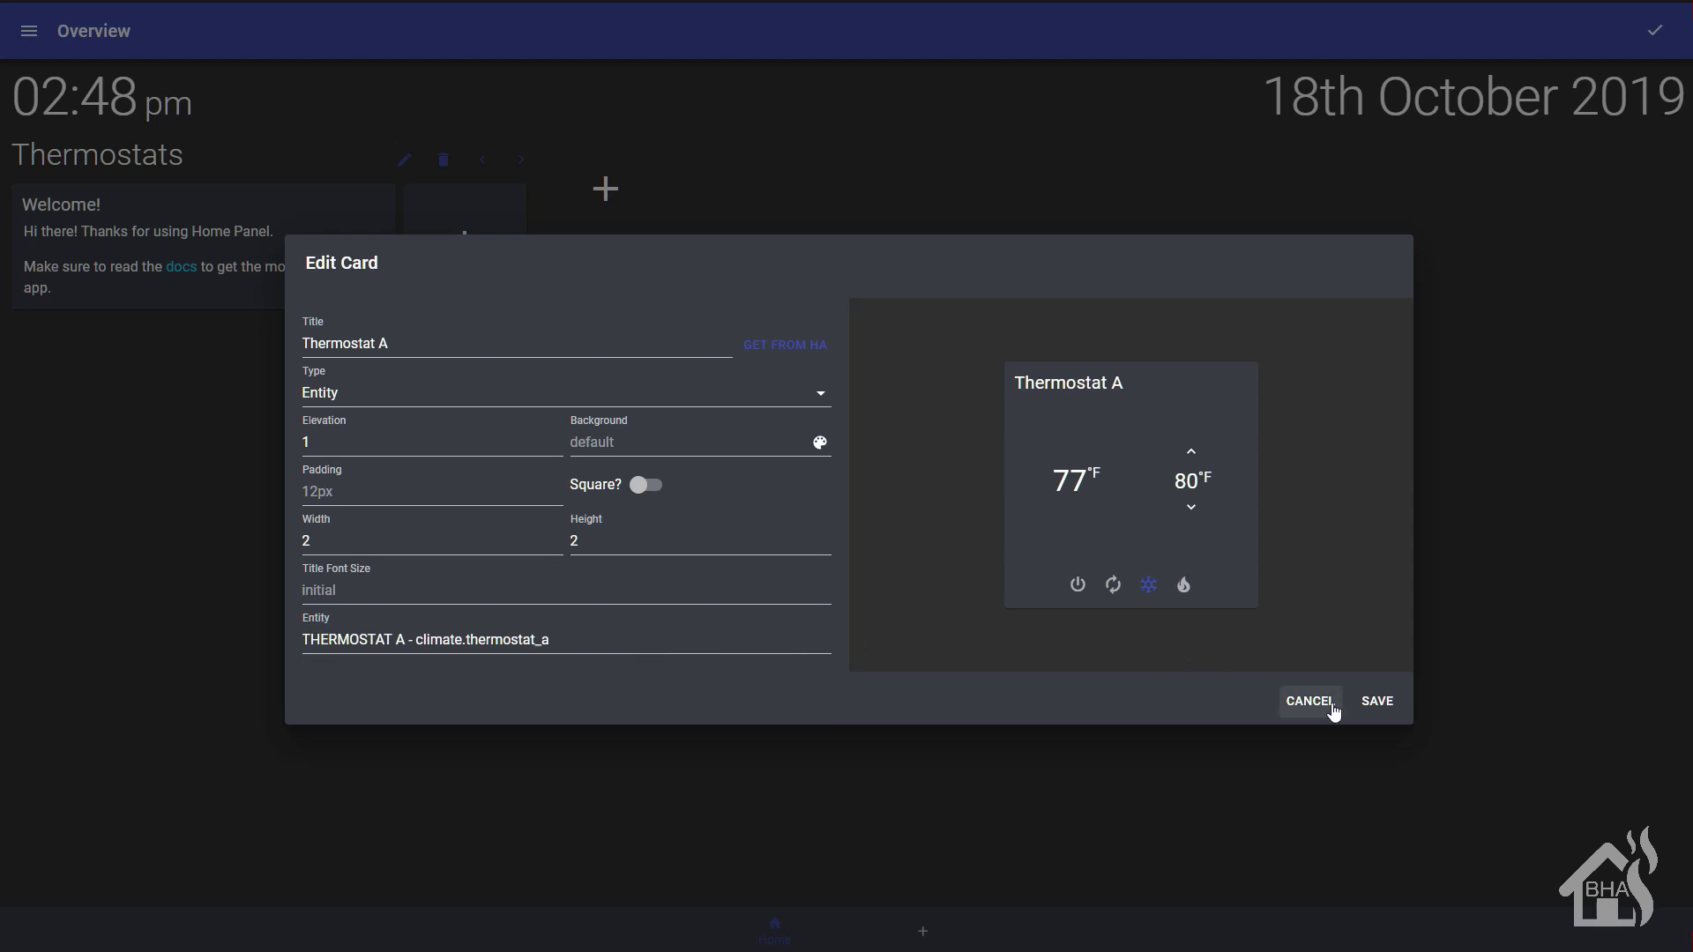
click(1380, 710)
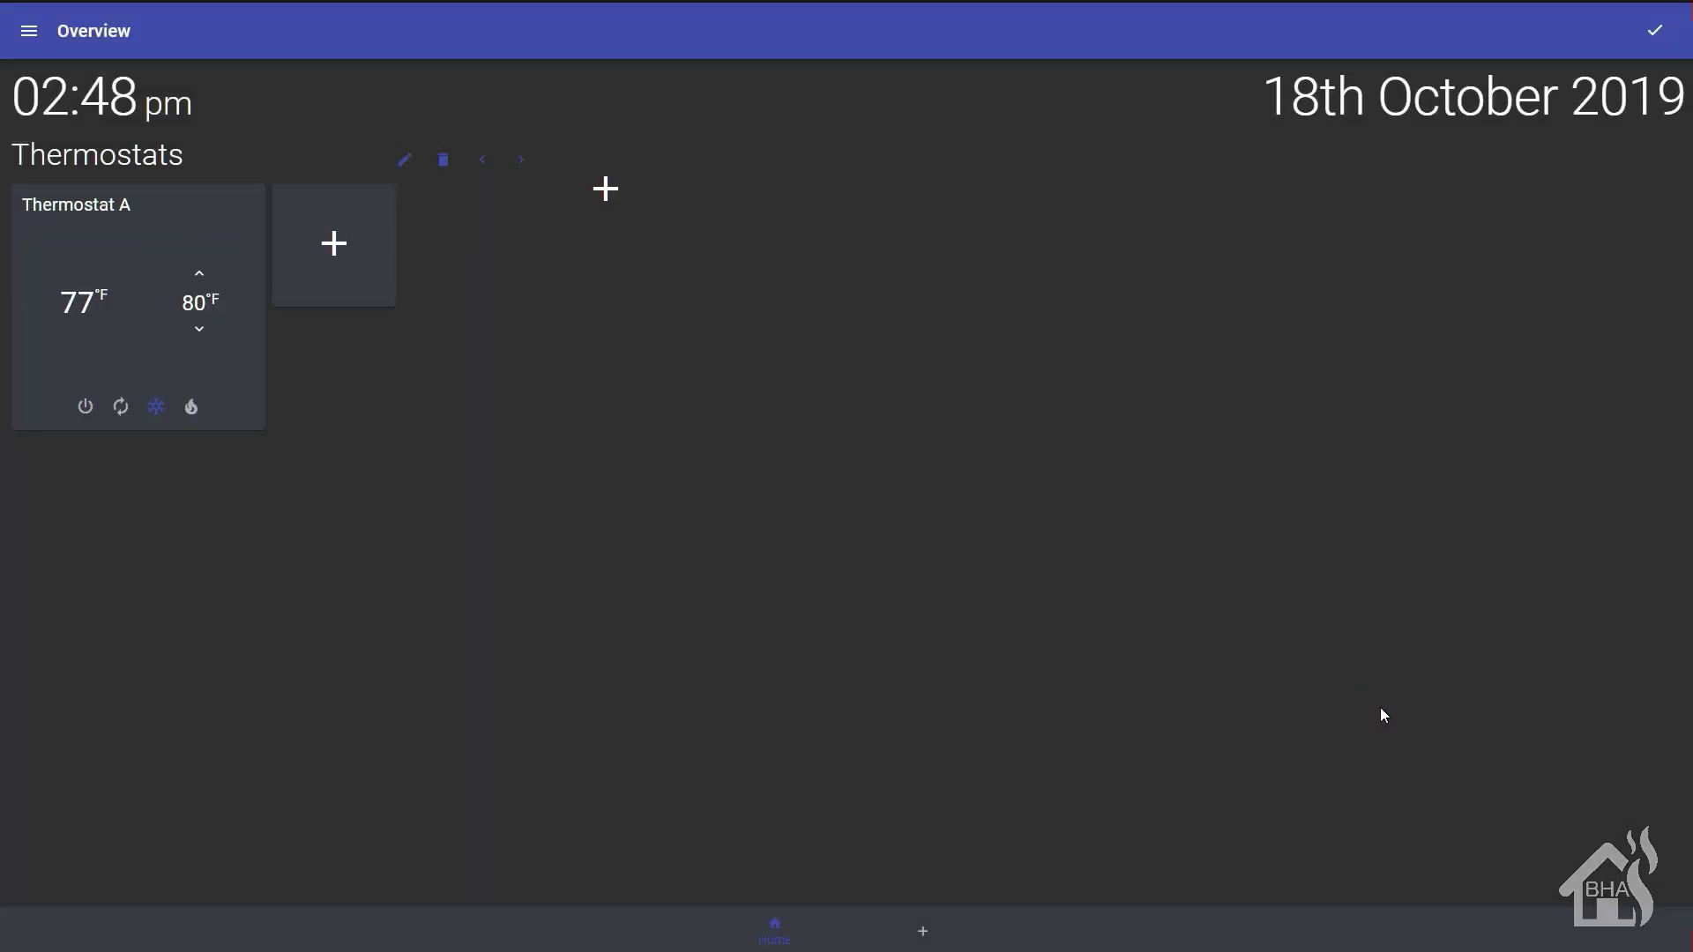
Add a second card to the Thermostats group, titled Thermostat B, with width and height both set to 2.
click(335, 245)
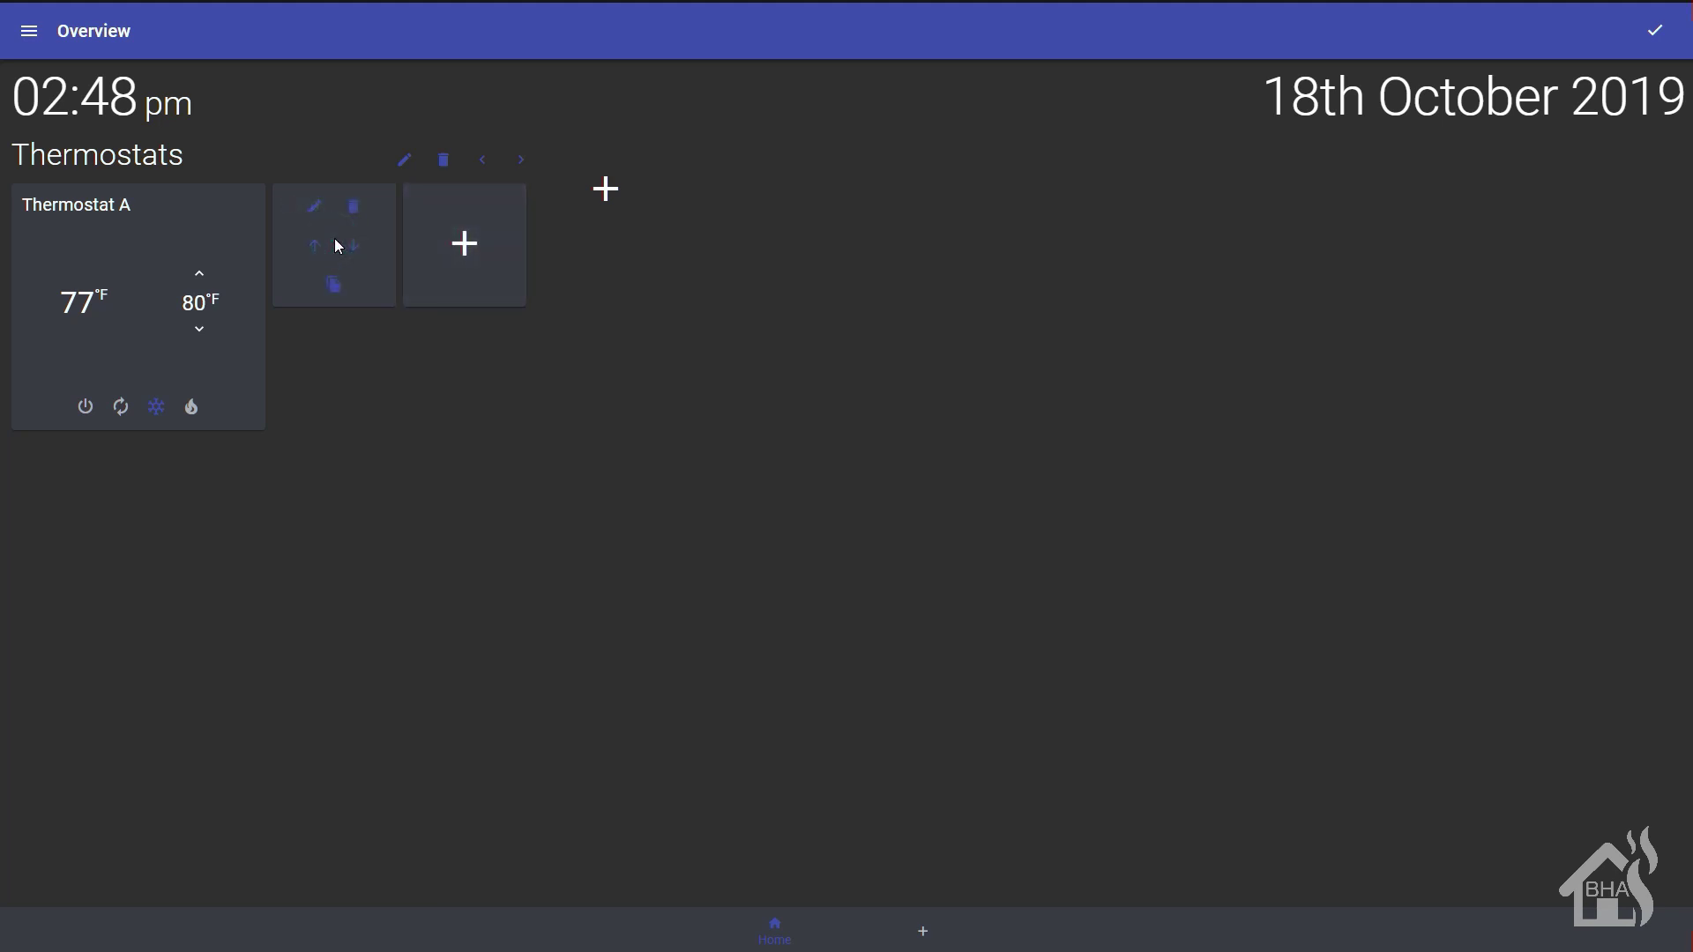
mouse_move(302, 246)
click(316, 209)
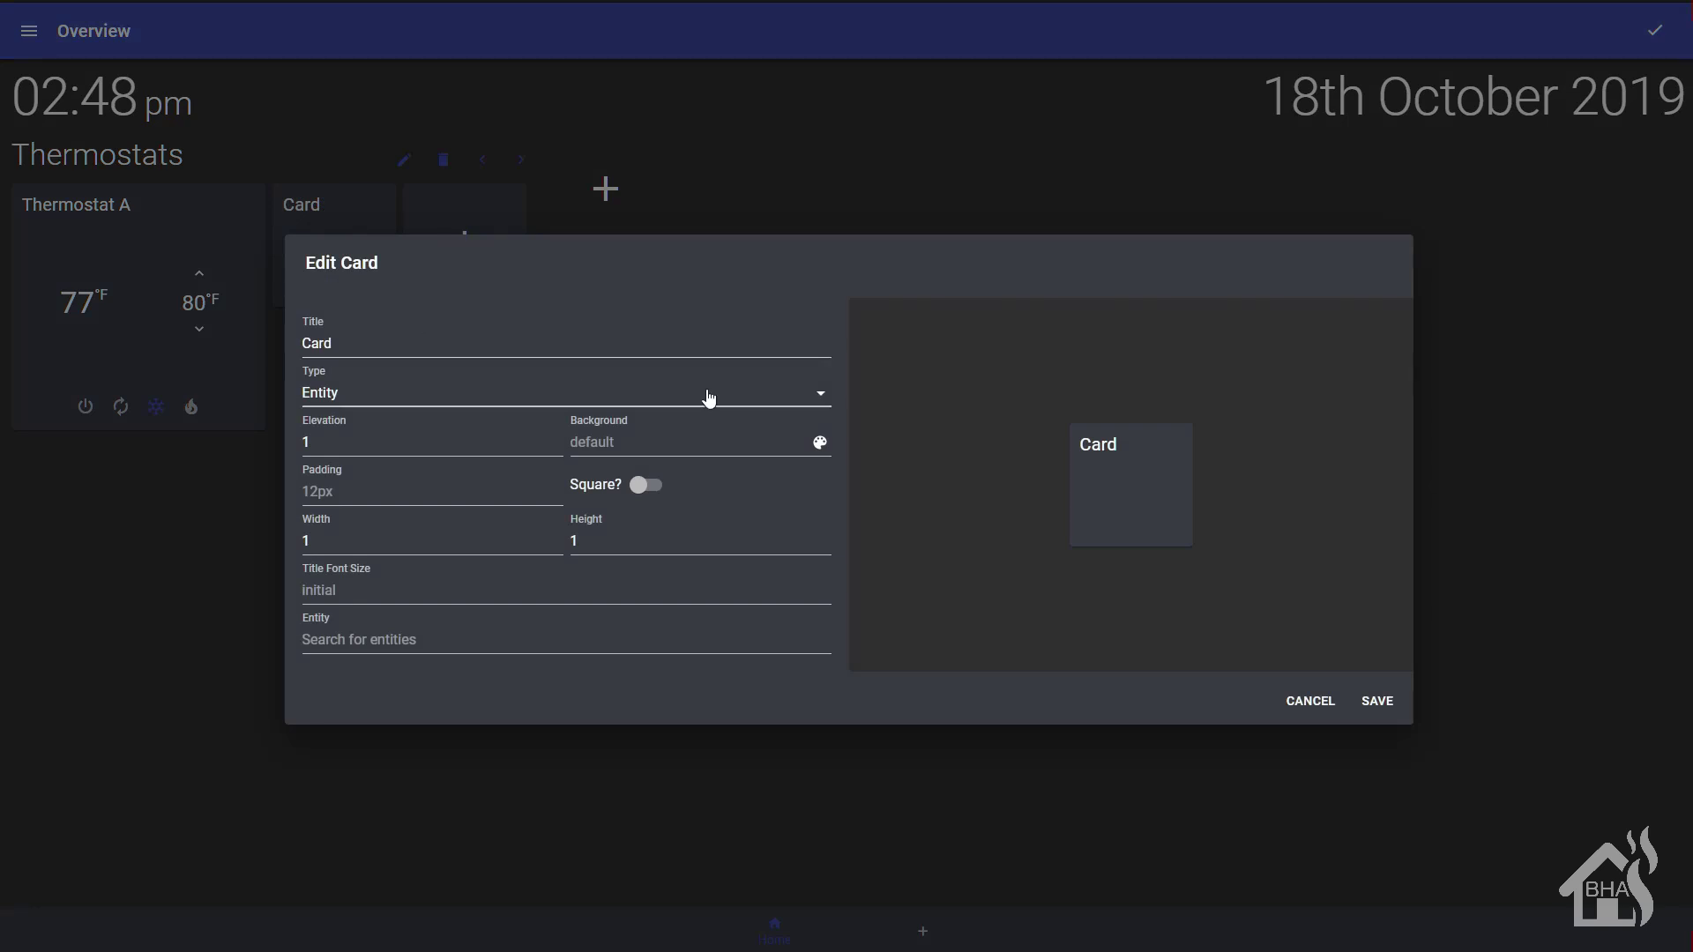
double_click(660, 335)
text(Thermostat B)
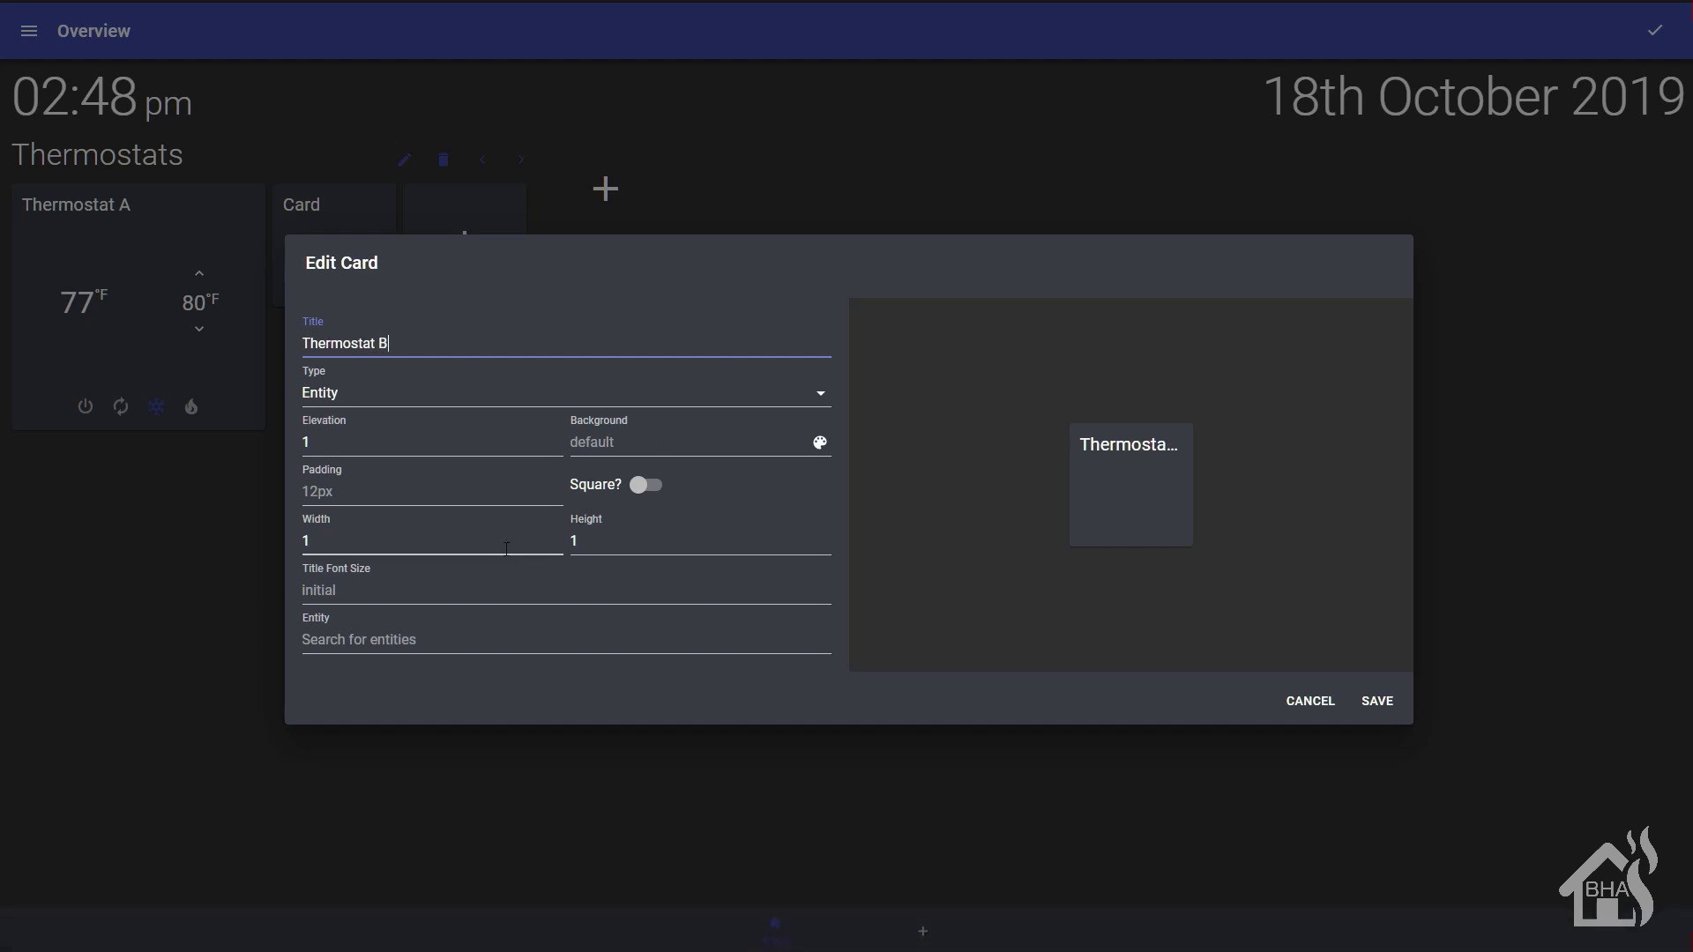
click(450, 533)
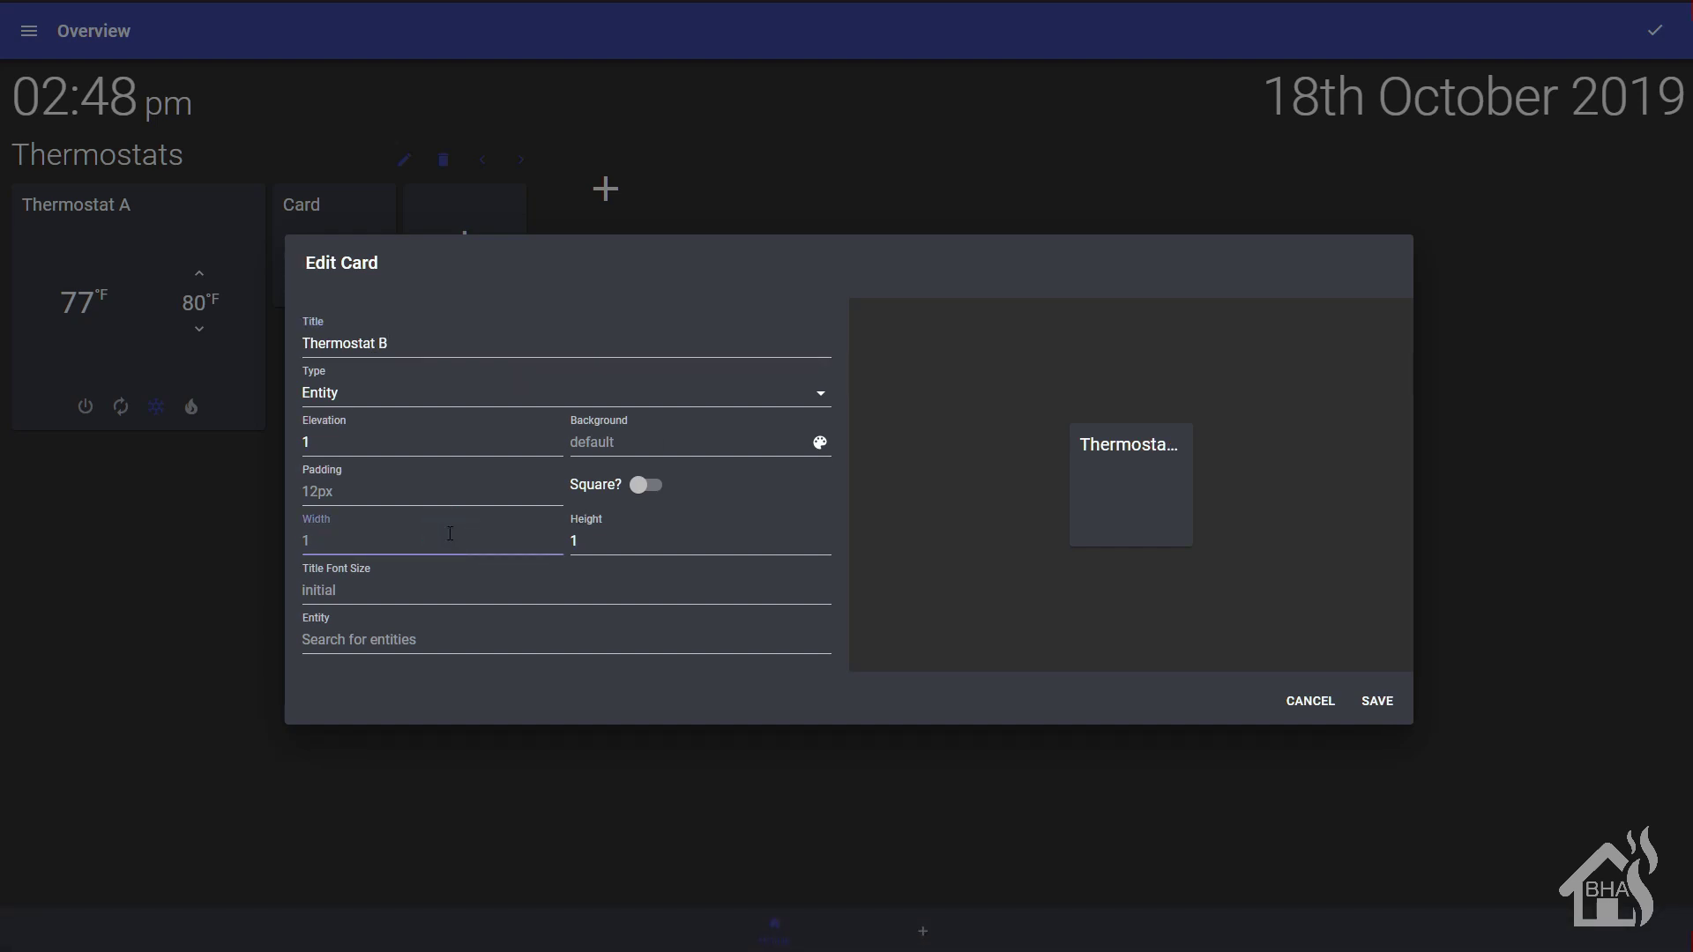
text(2)
key(Tab)
text(2)
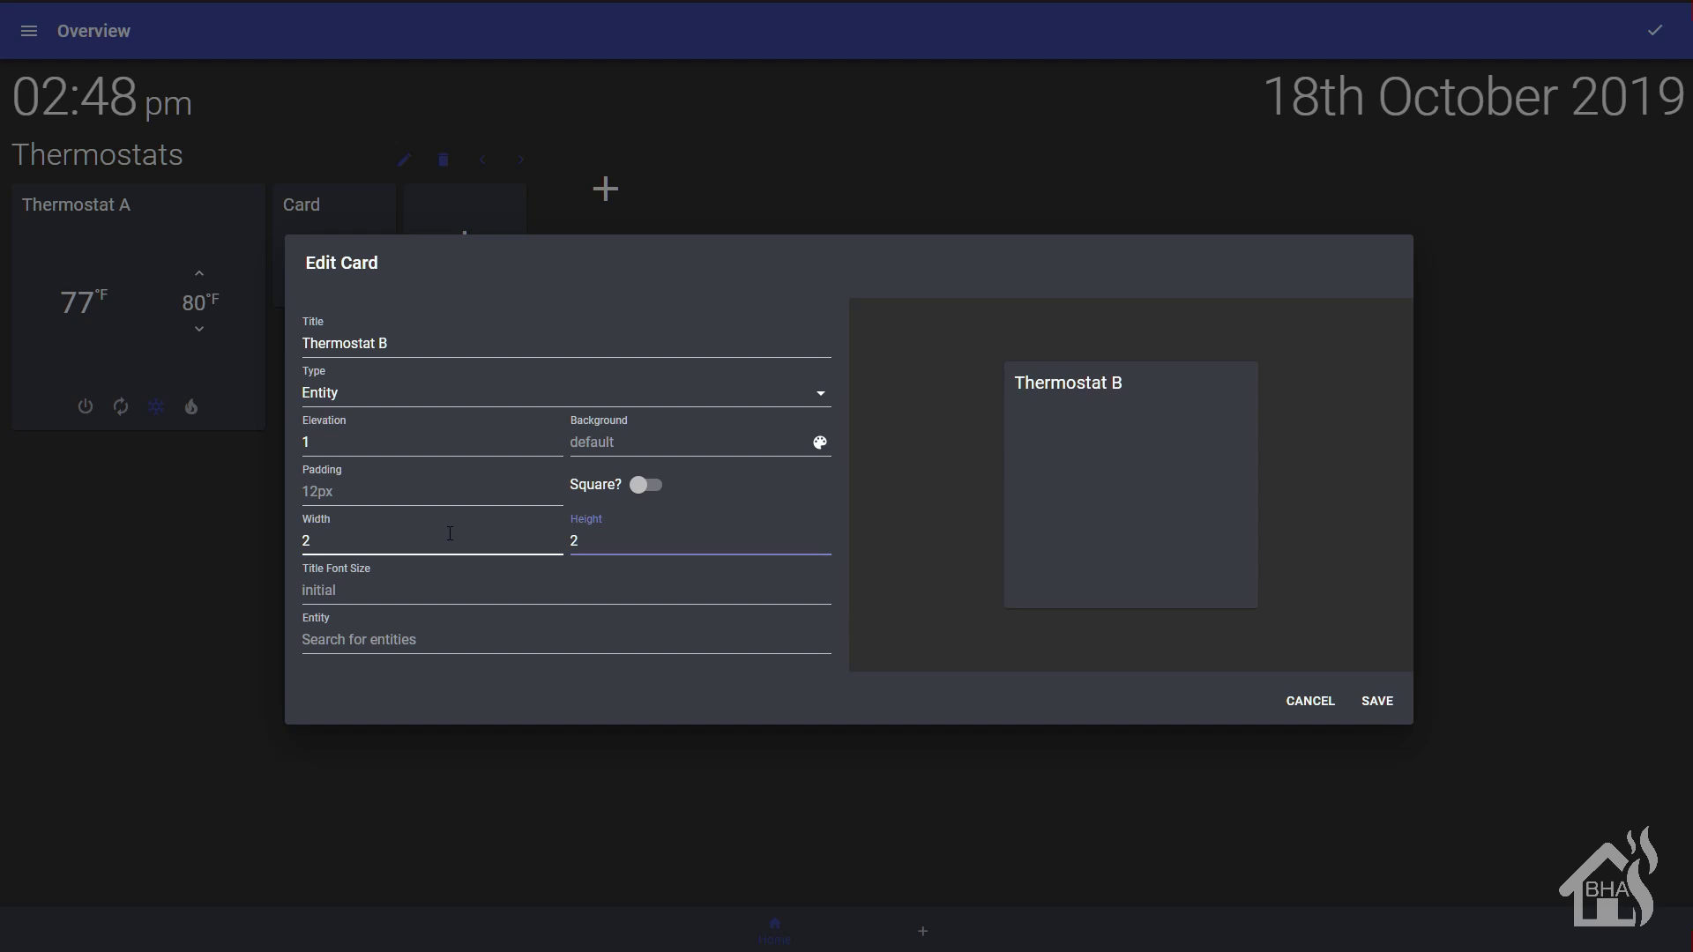
Link the Thermostat B card to the climate.thermostat_b entity and save the card.
click(552, 638)
text(clim)
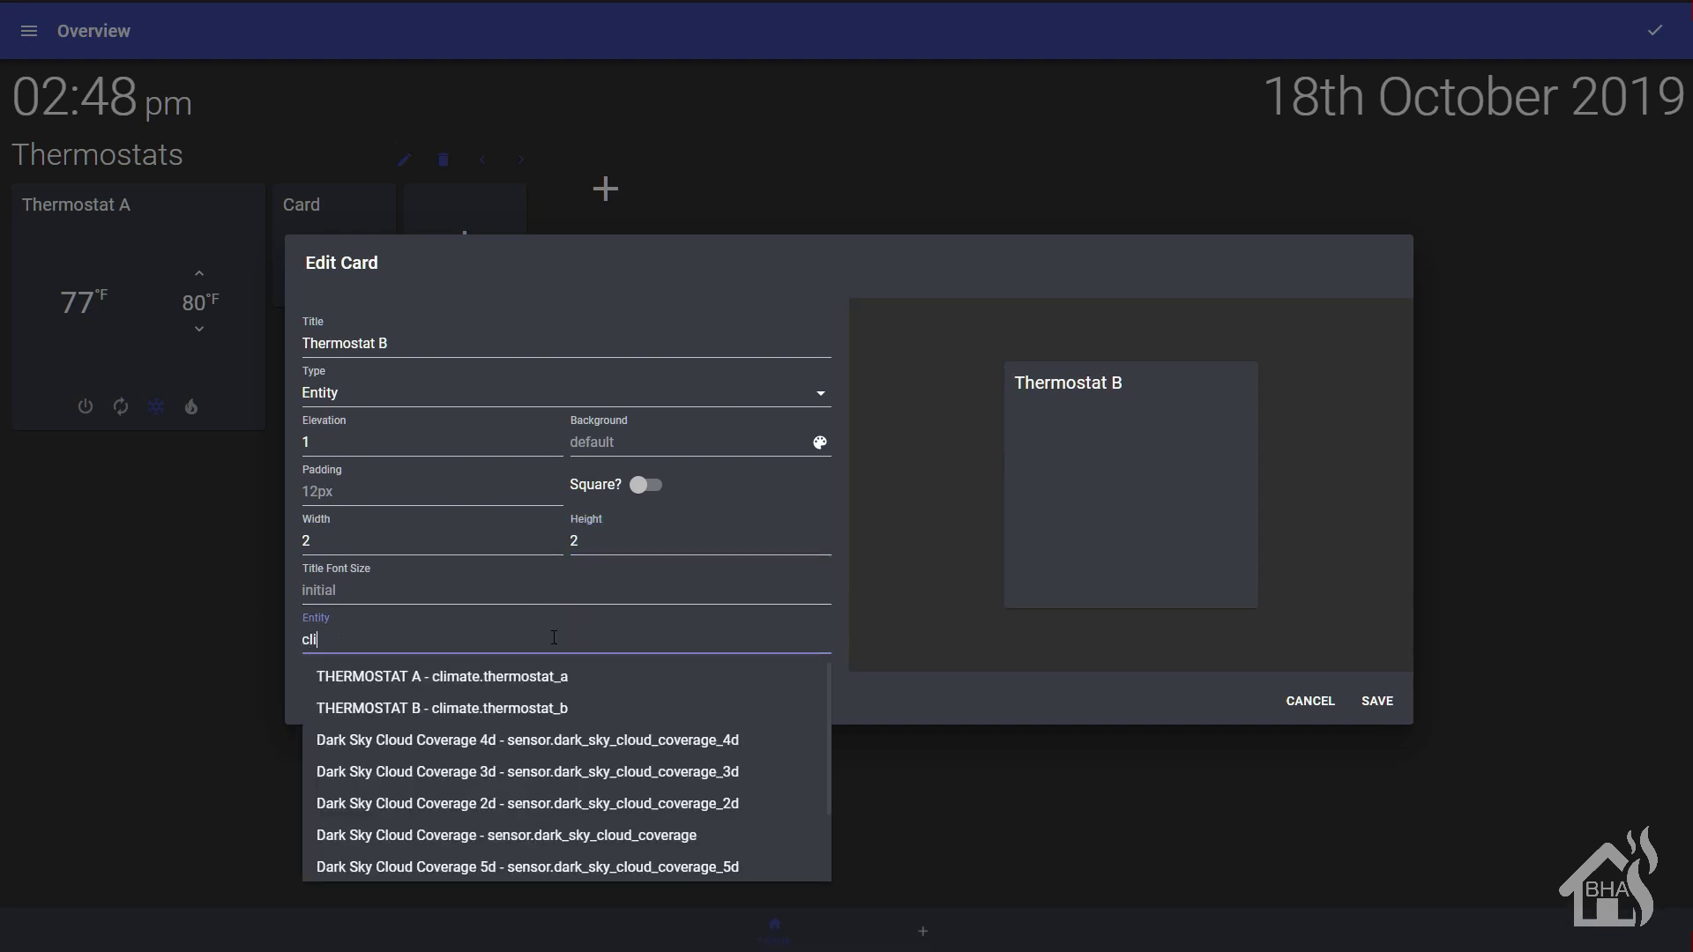
click(547, 711)
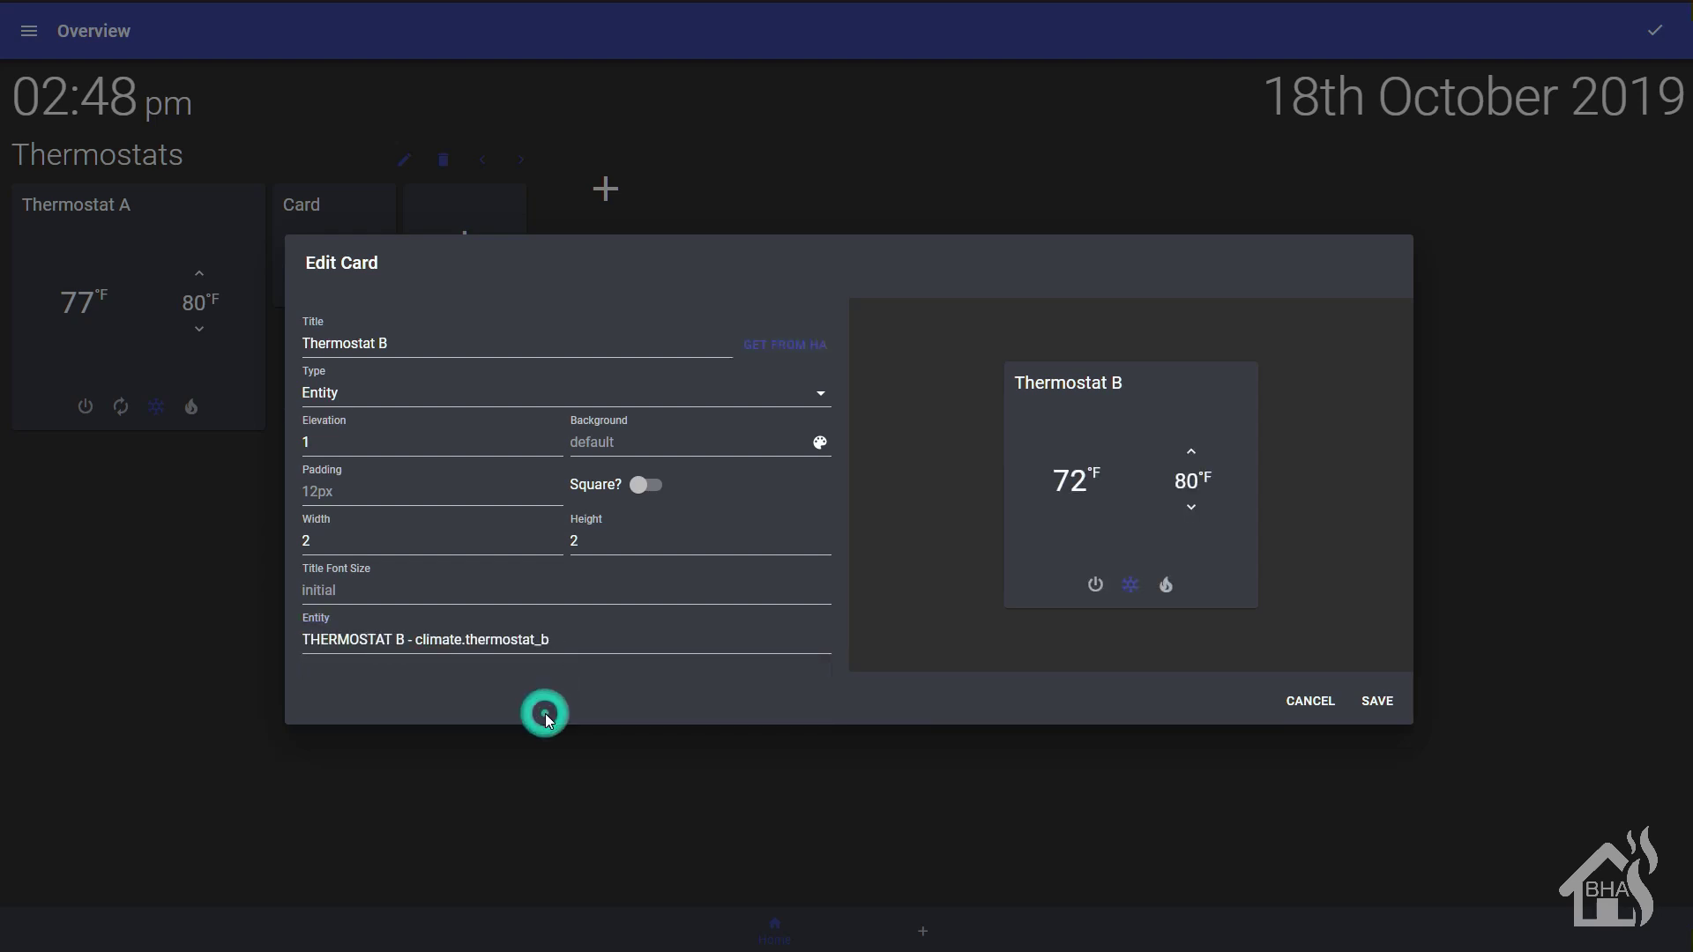
click(1387, 705)
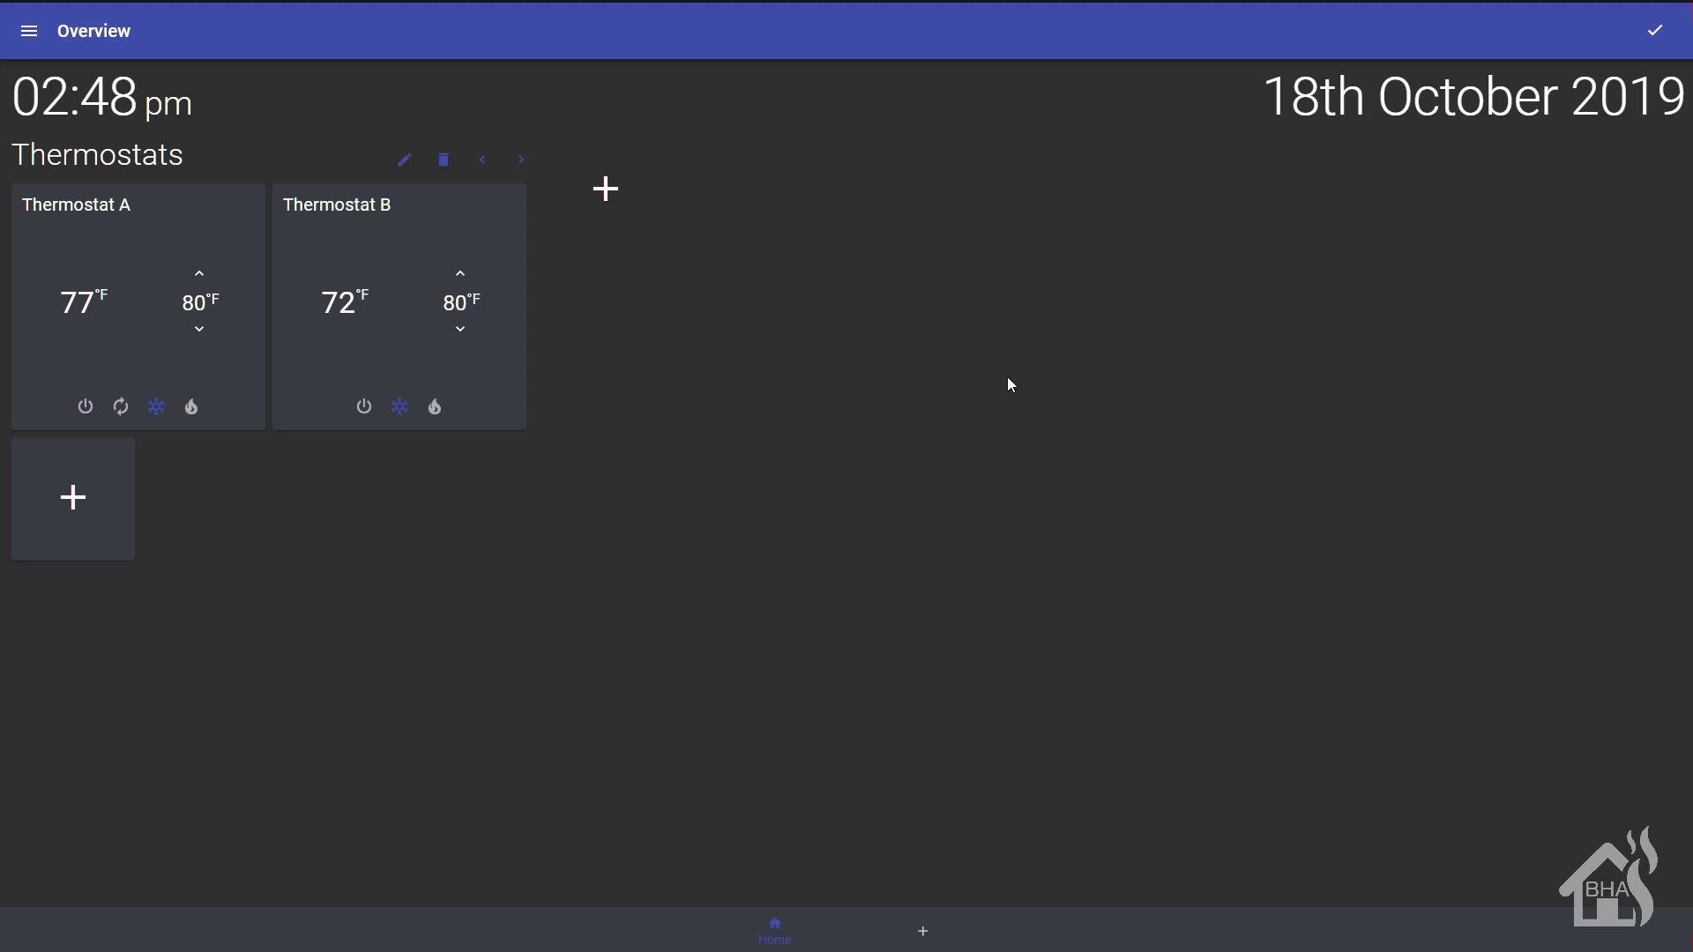
Add a new group beside Thermostats, name it Light Switches and save it.
click(604, 189)
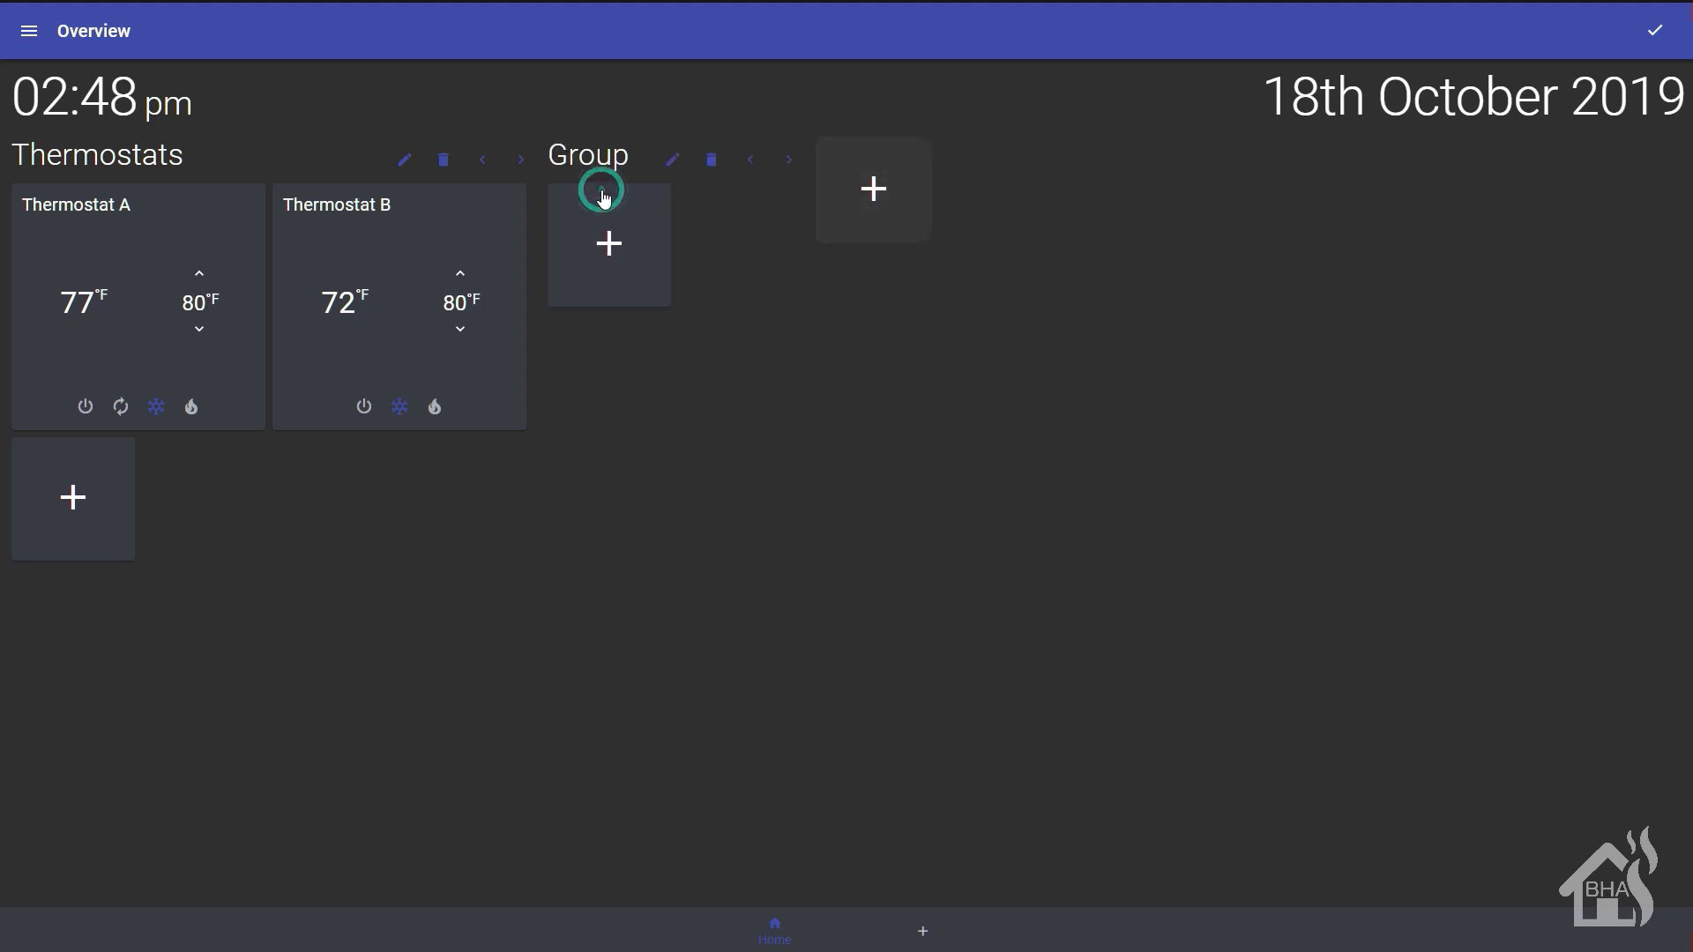
click(672, 160)
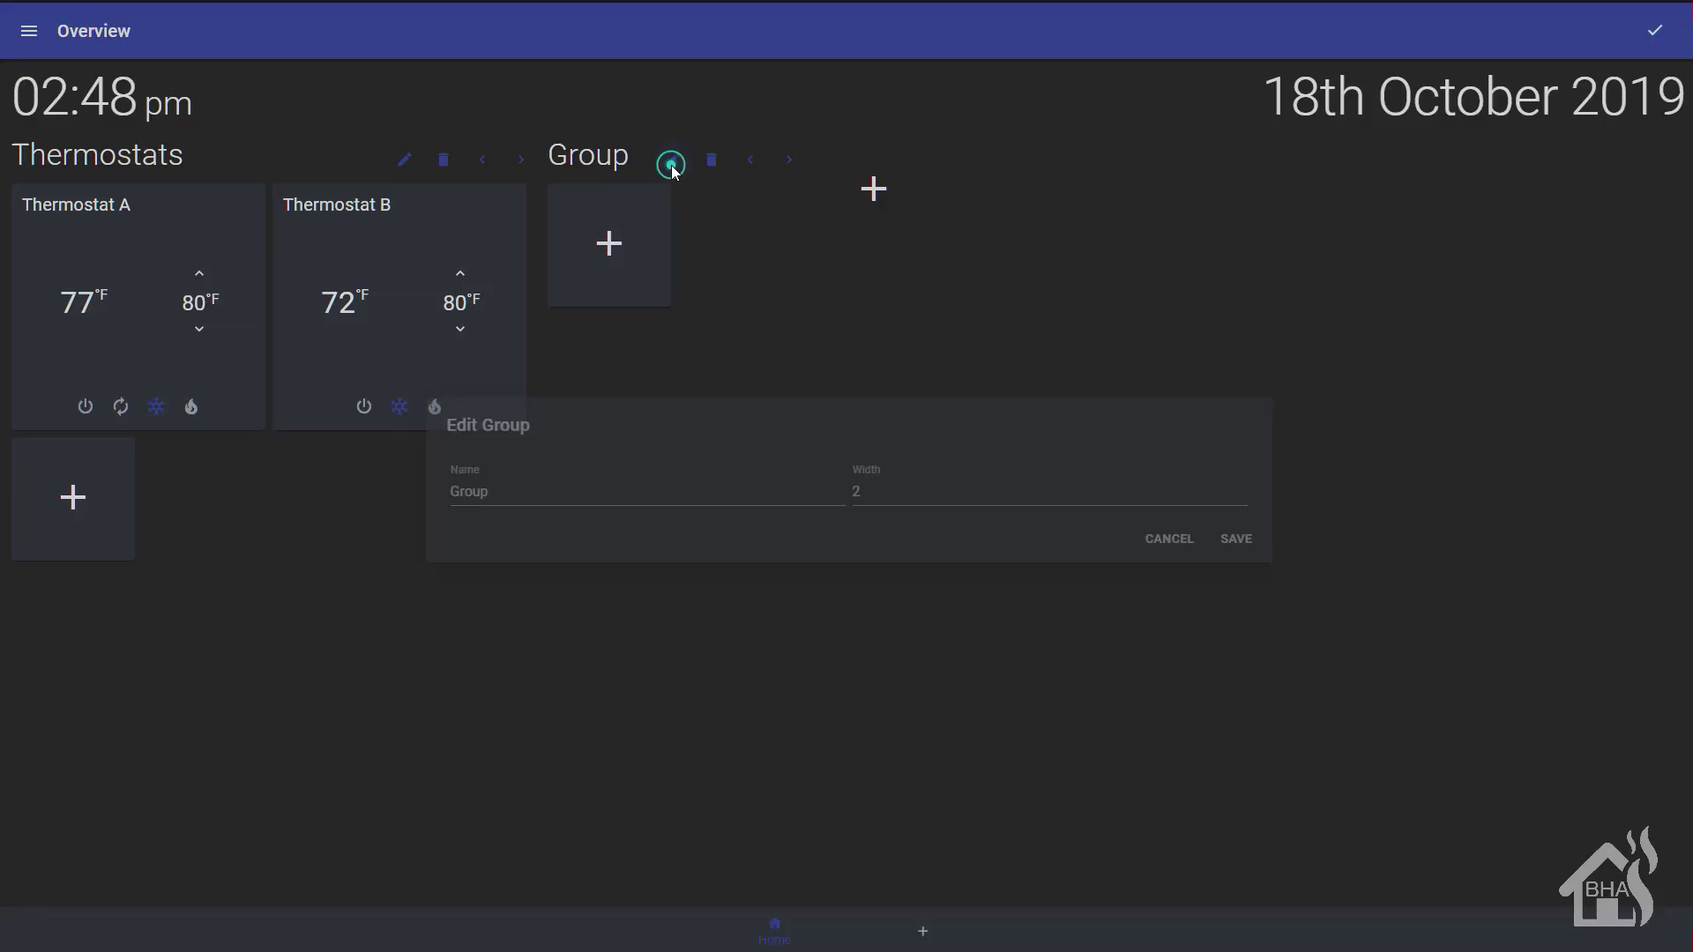
double_click(560, 491)
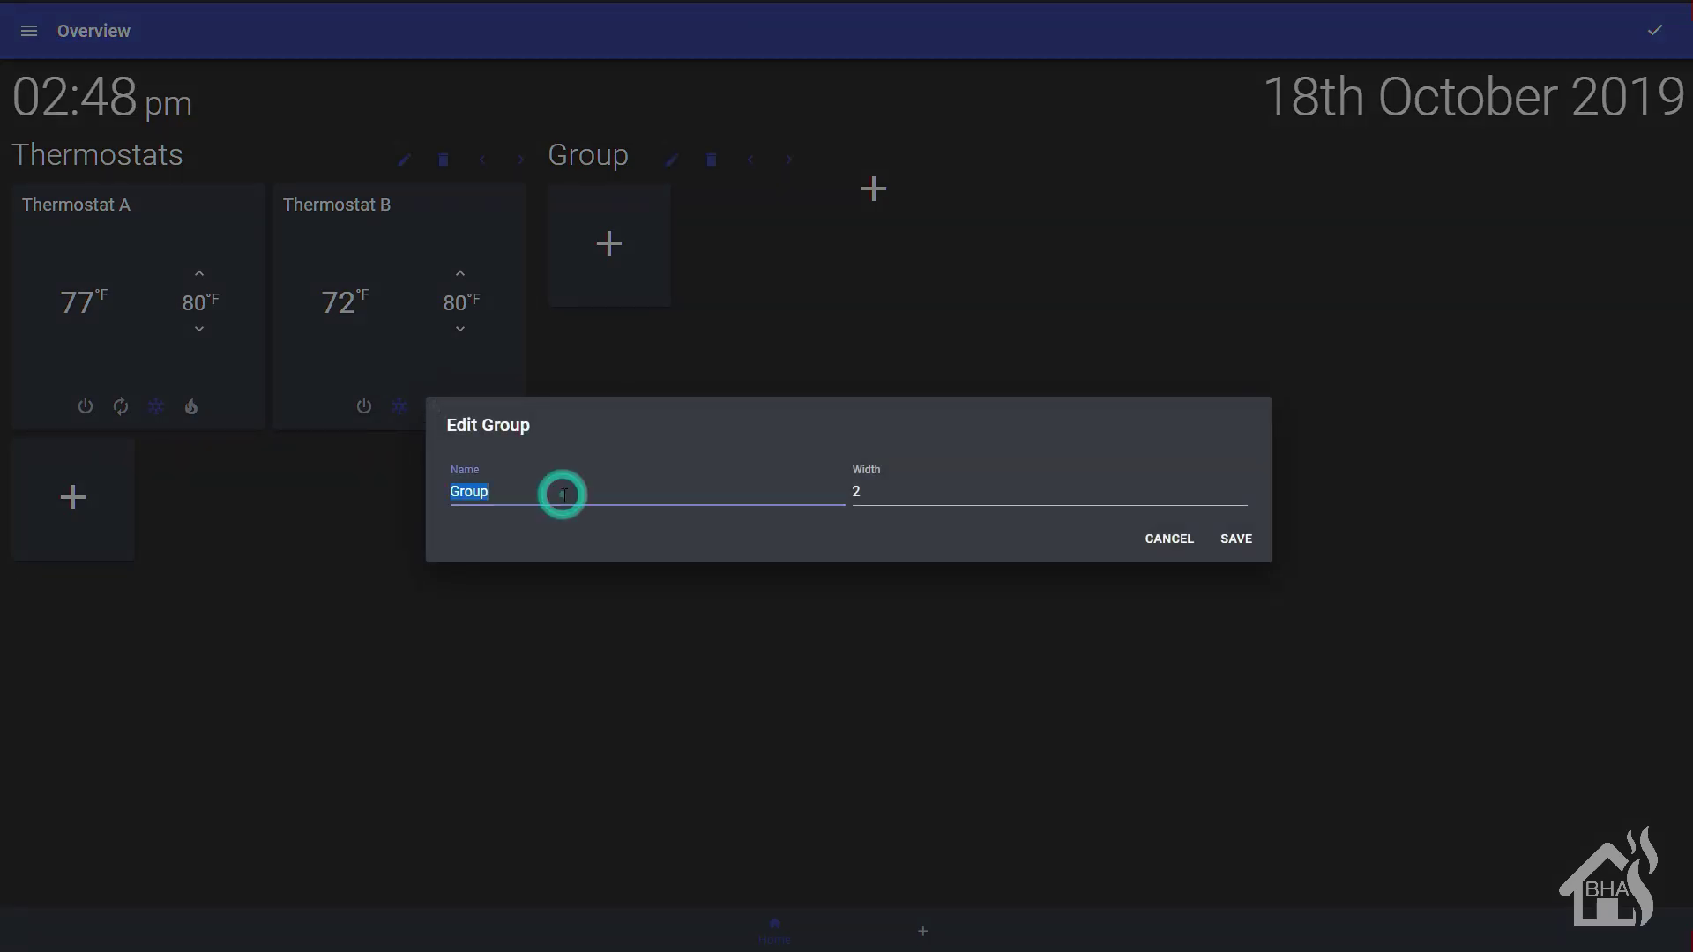
text(L)
key(BackSpace)
text(L)
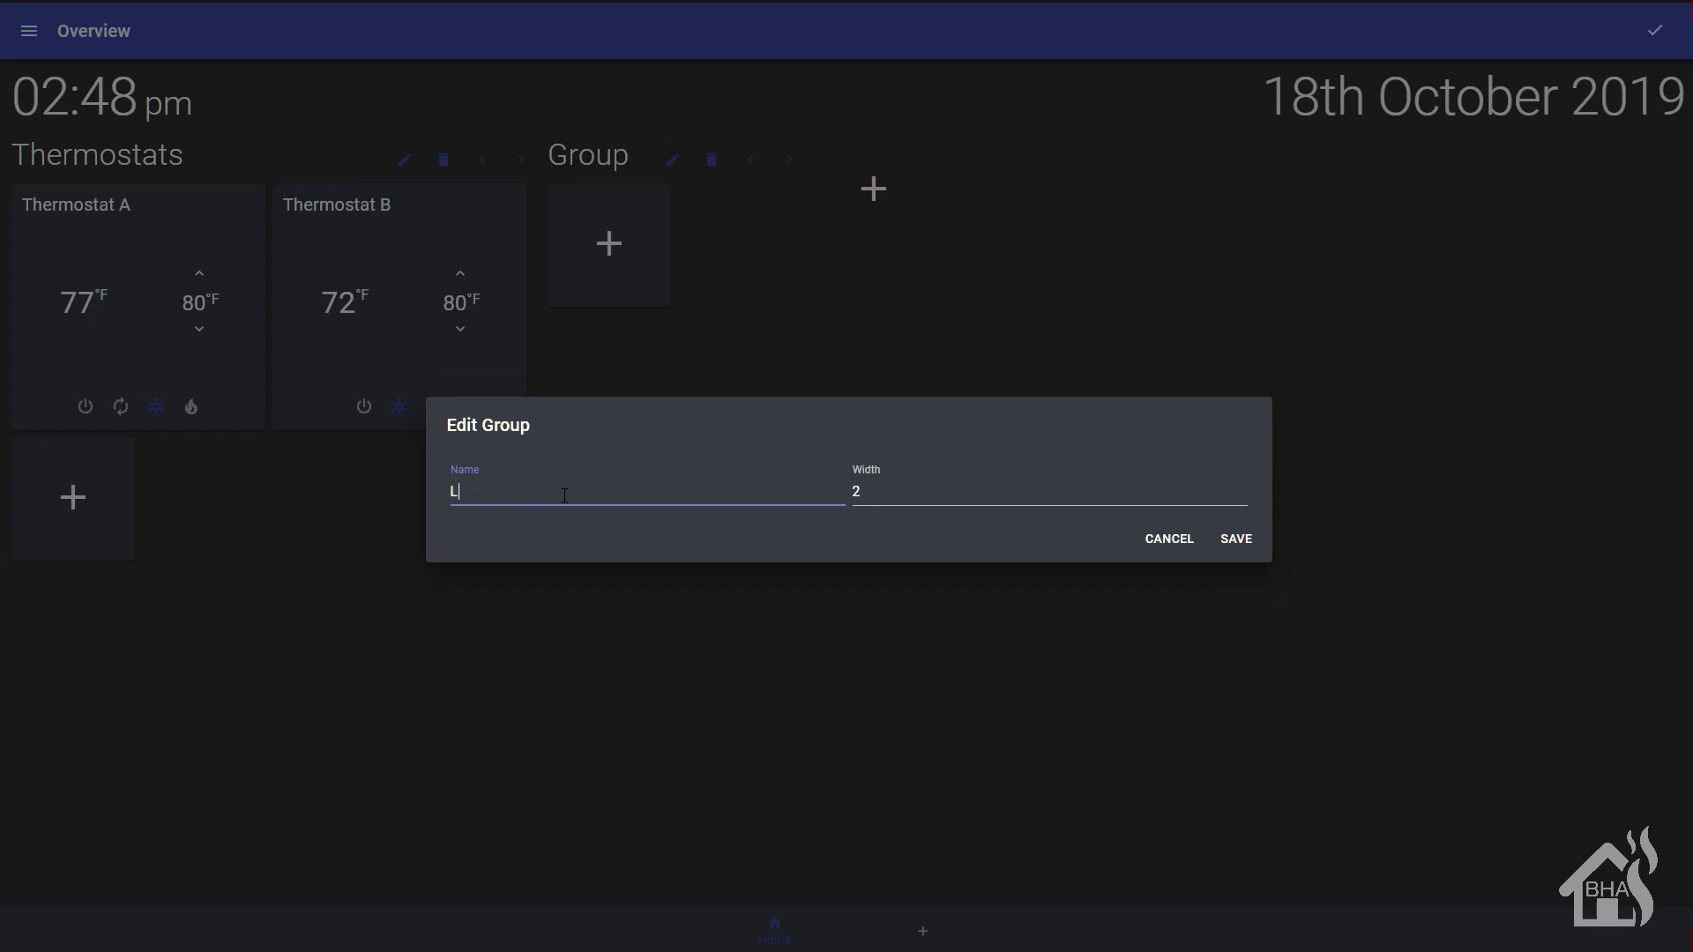
text(ight Switches)
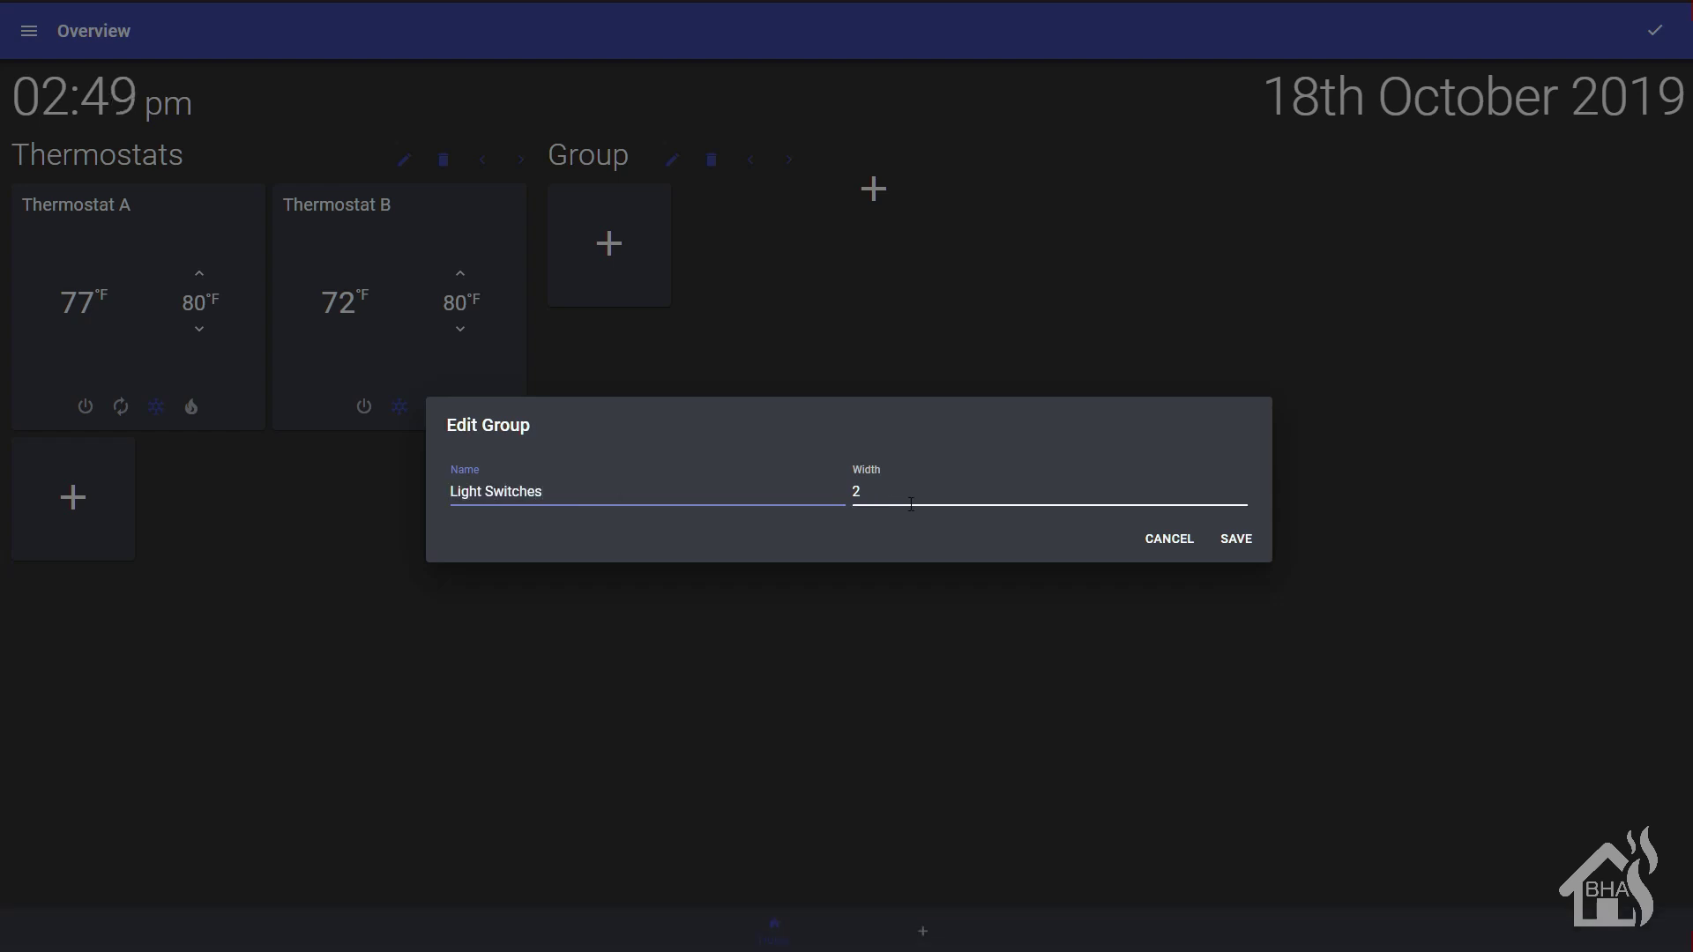
click(1236, 540)
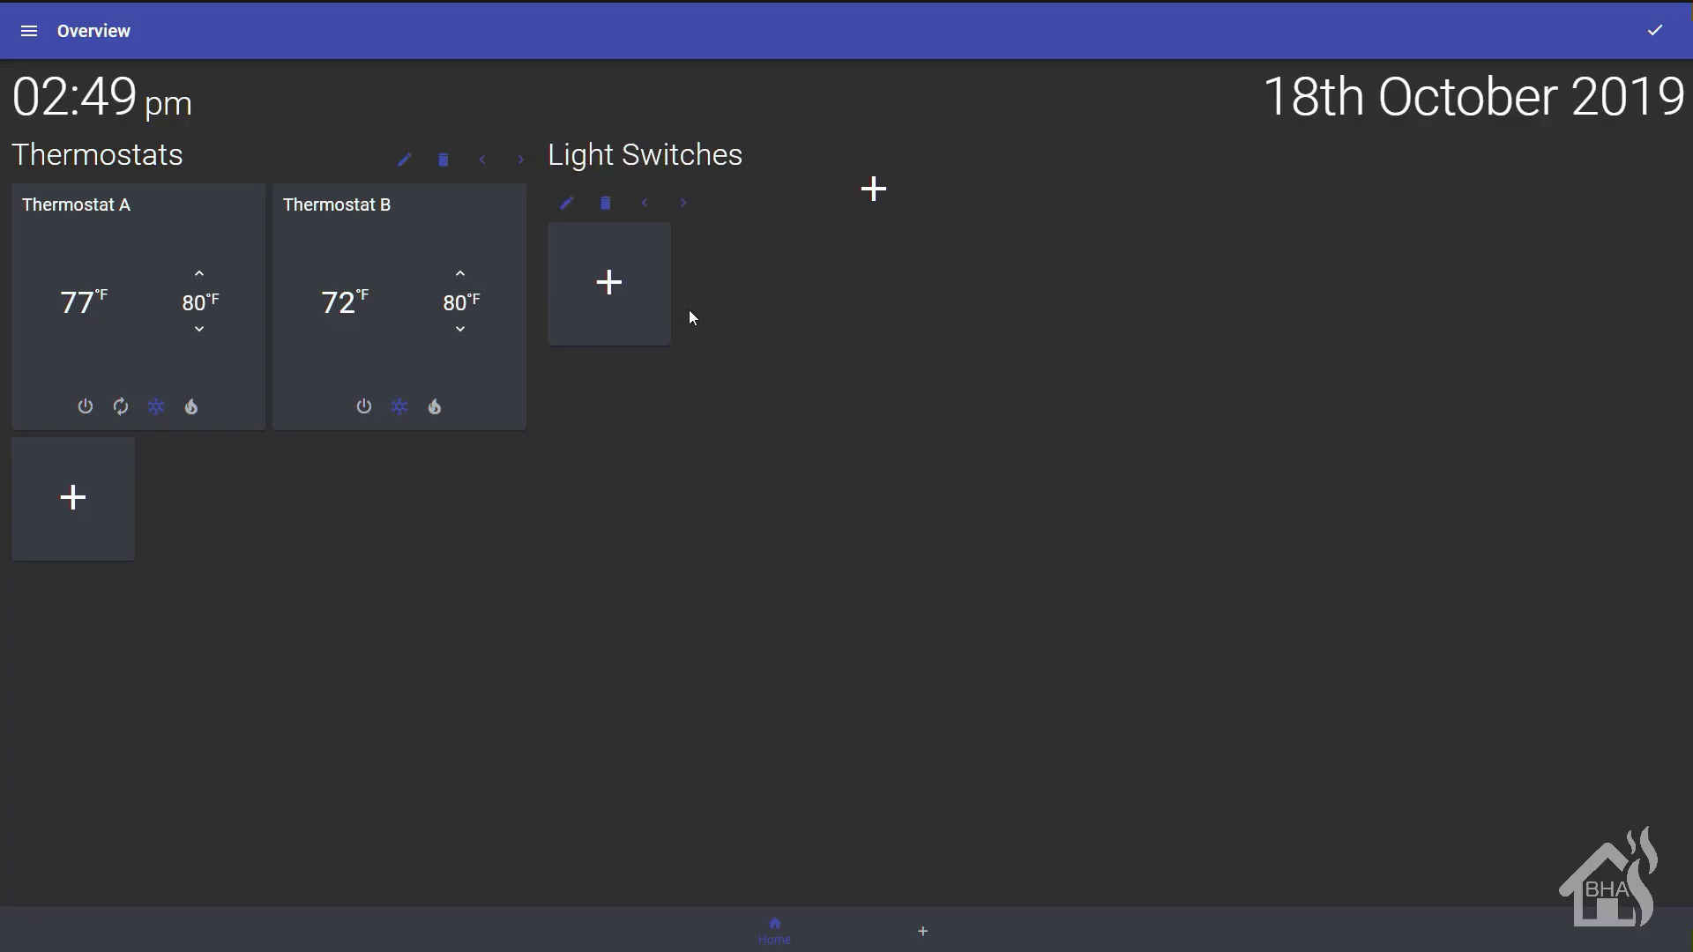
Add a card titled Livingroom Lights to the Light Switches group, linked to light.livingroom_lights, and save it.
click(611, 281)
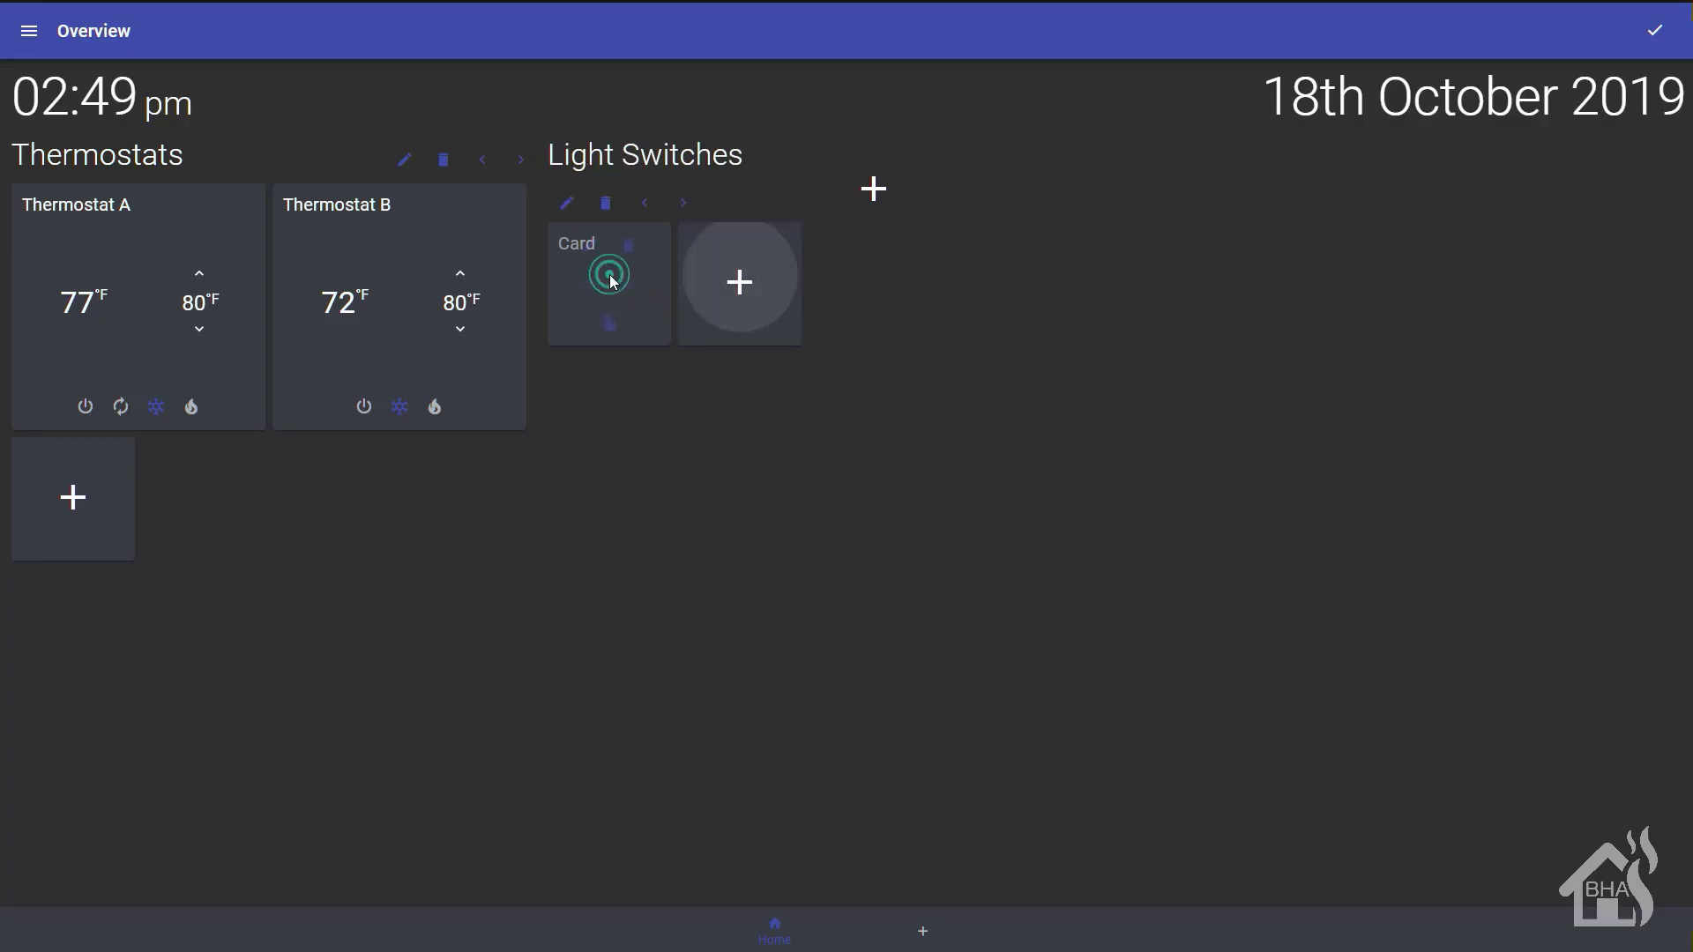
click(590, 248)
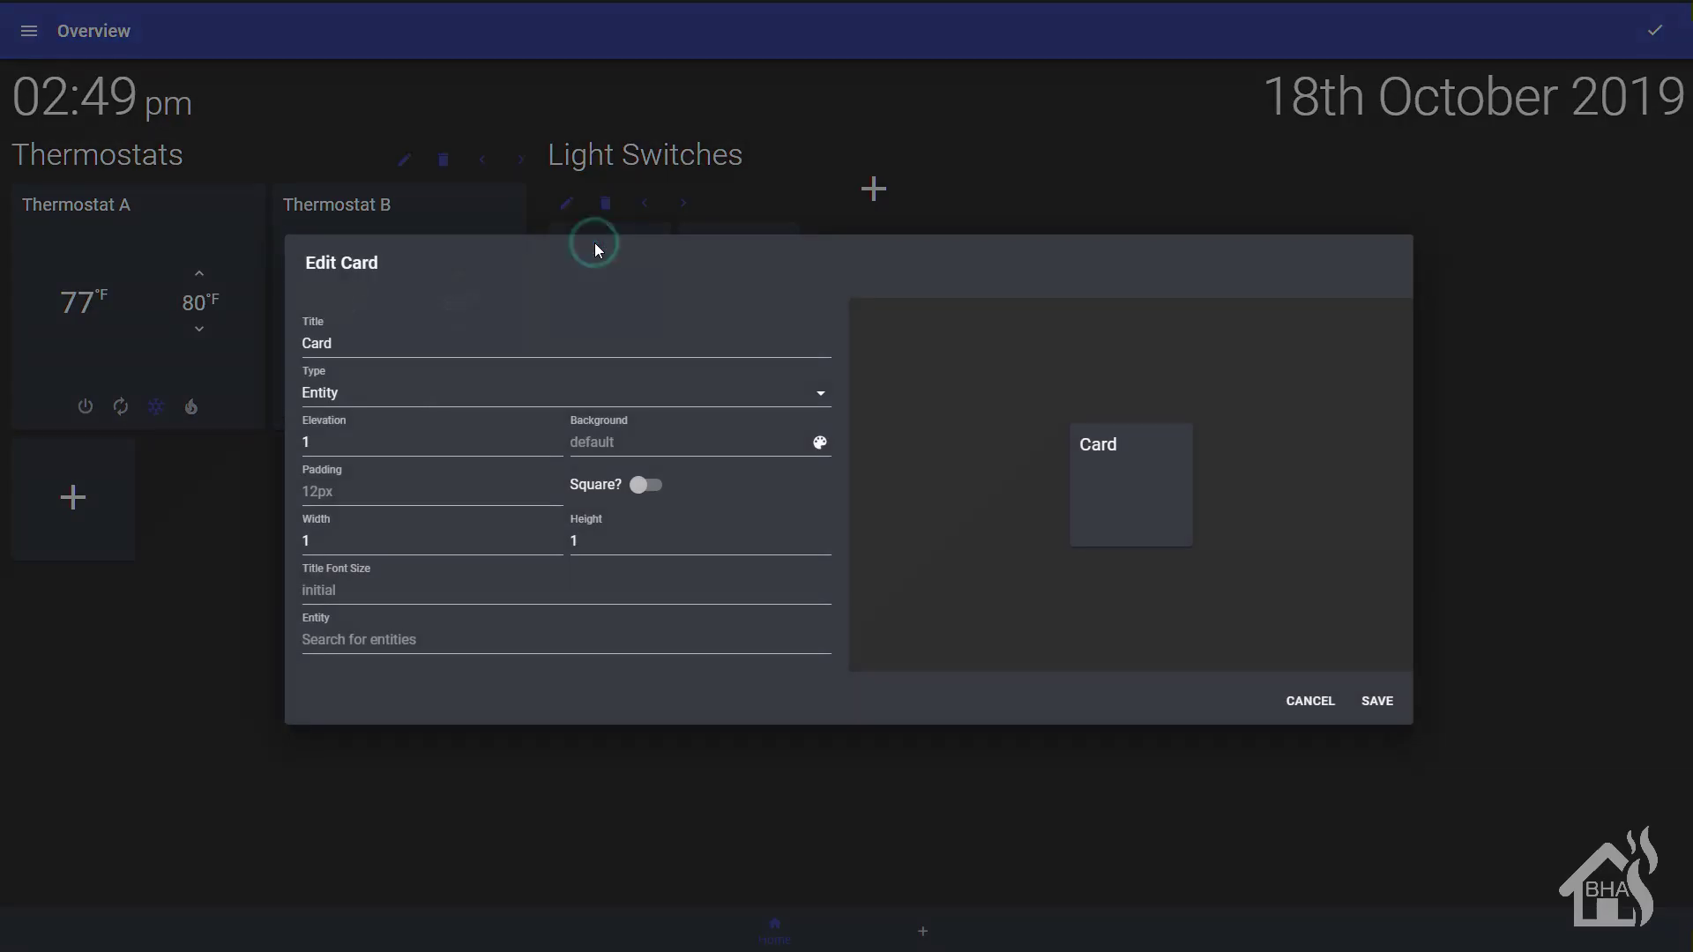
double_click(620, 339)
text(Livingroom Lights)
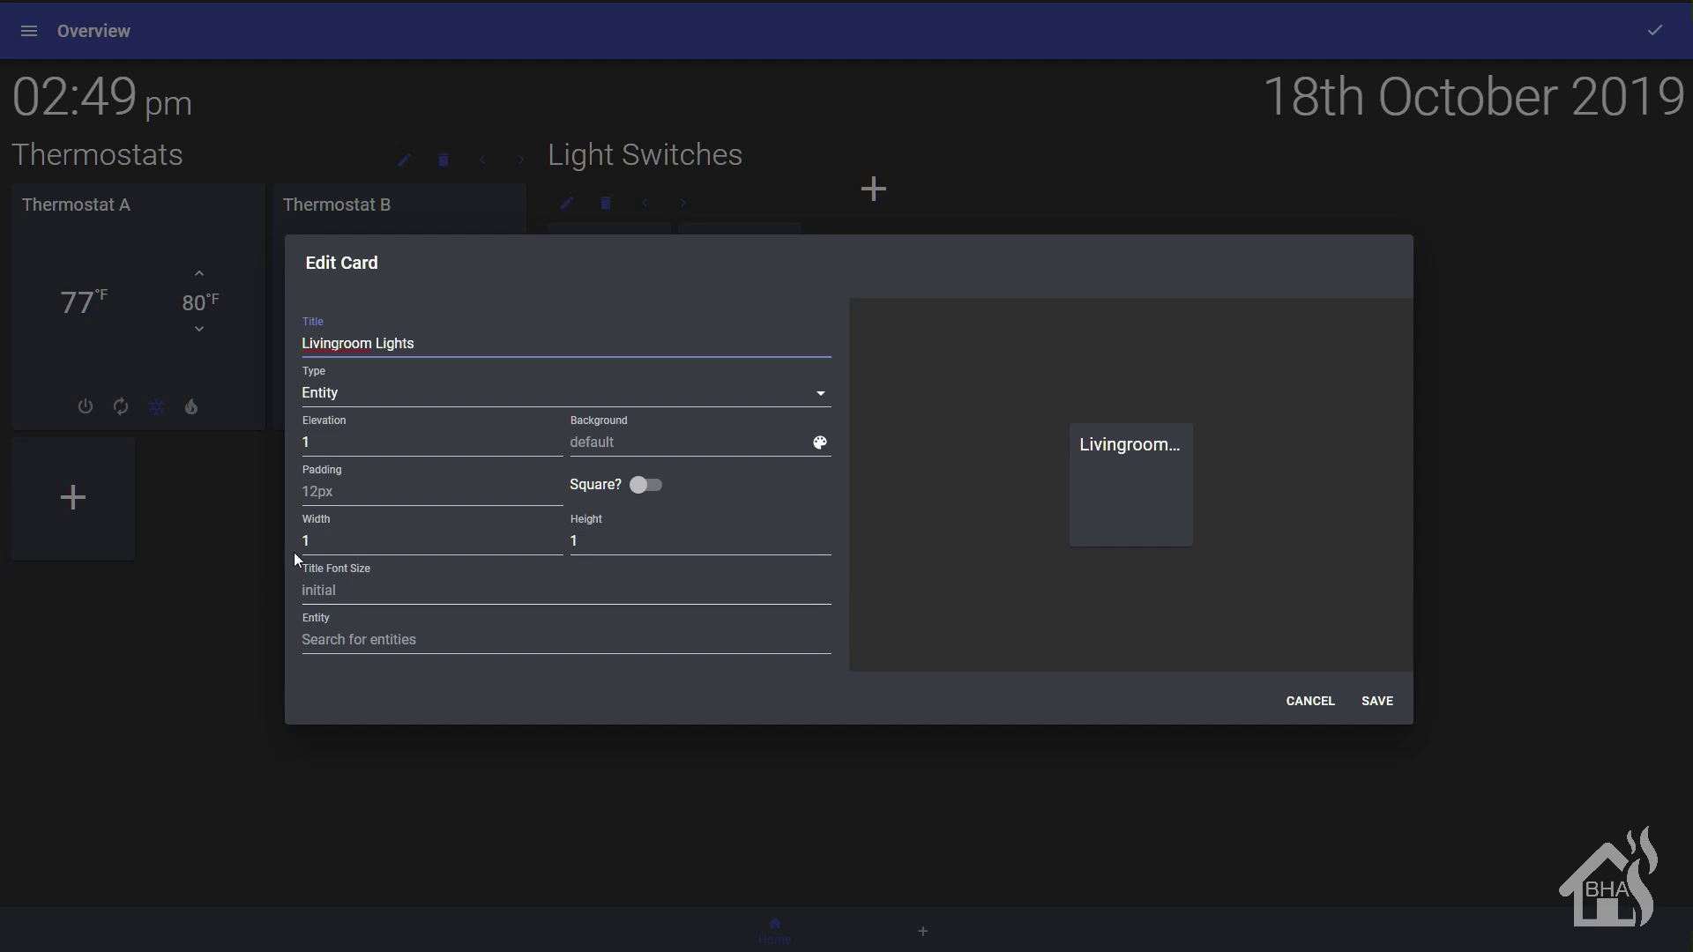
click(437, 651)
text(light.liv)
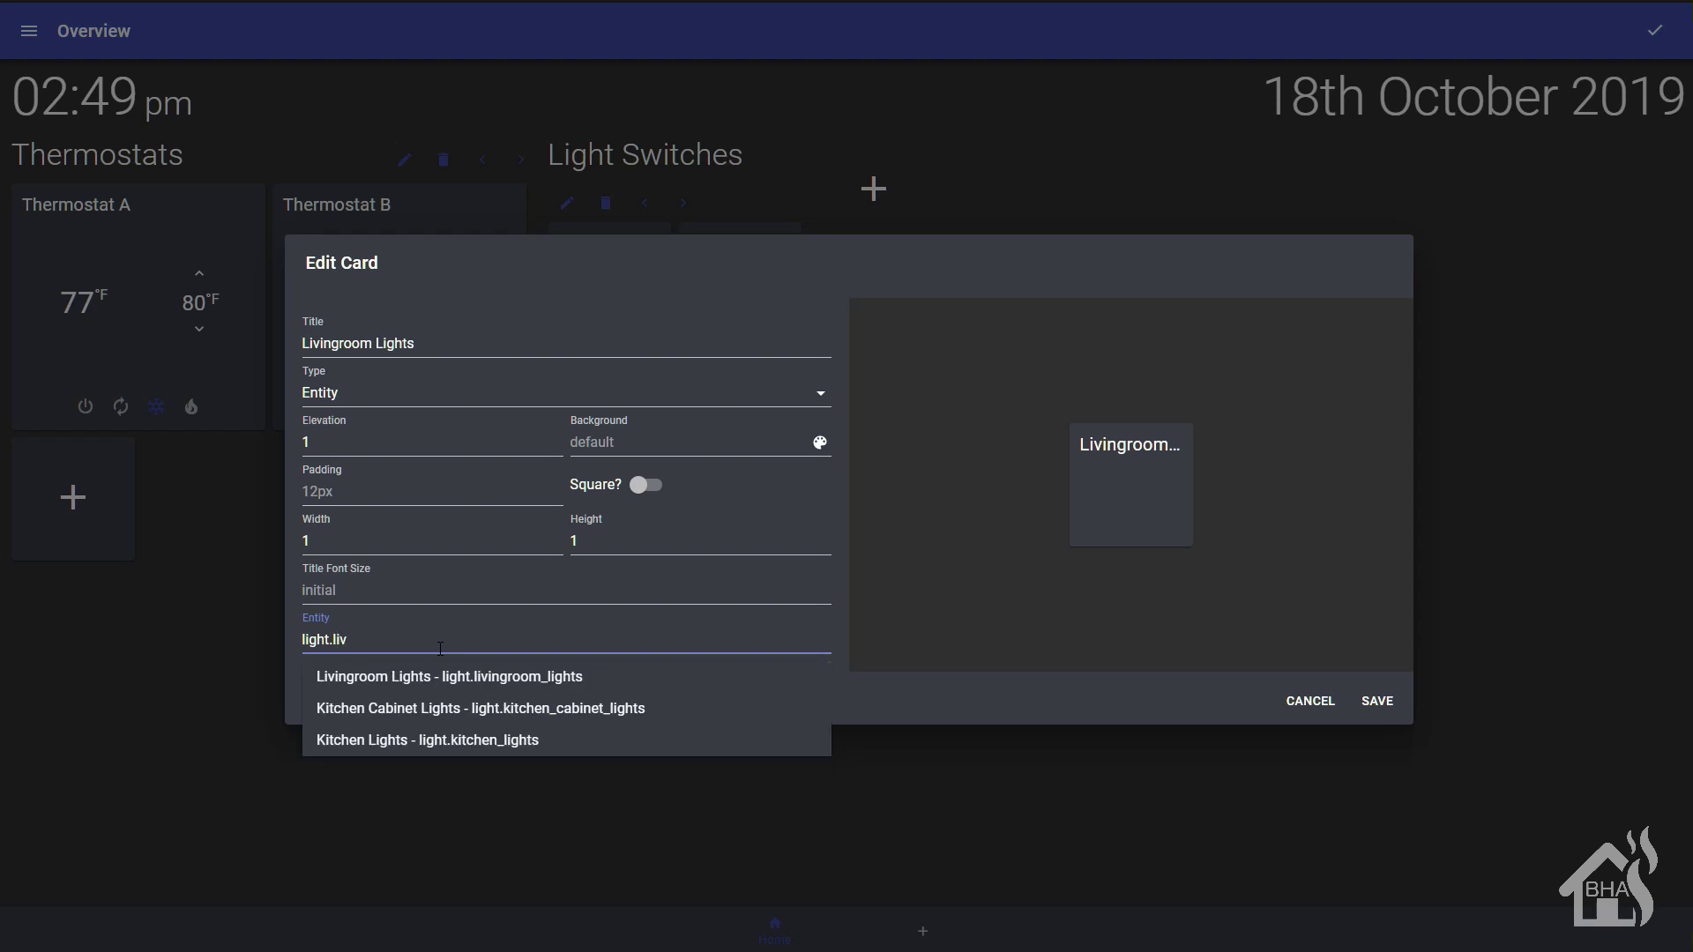
click(541, 677)
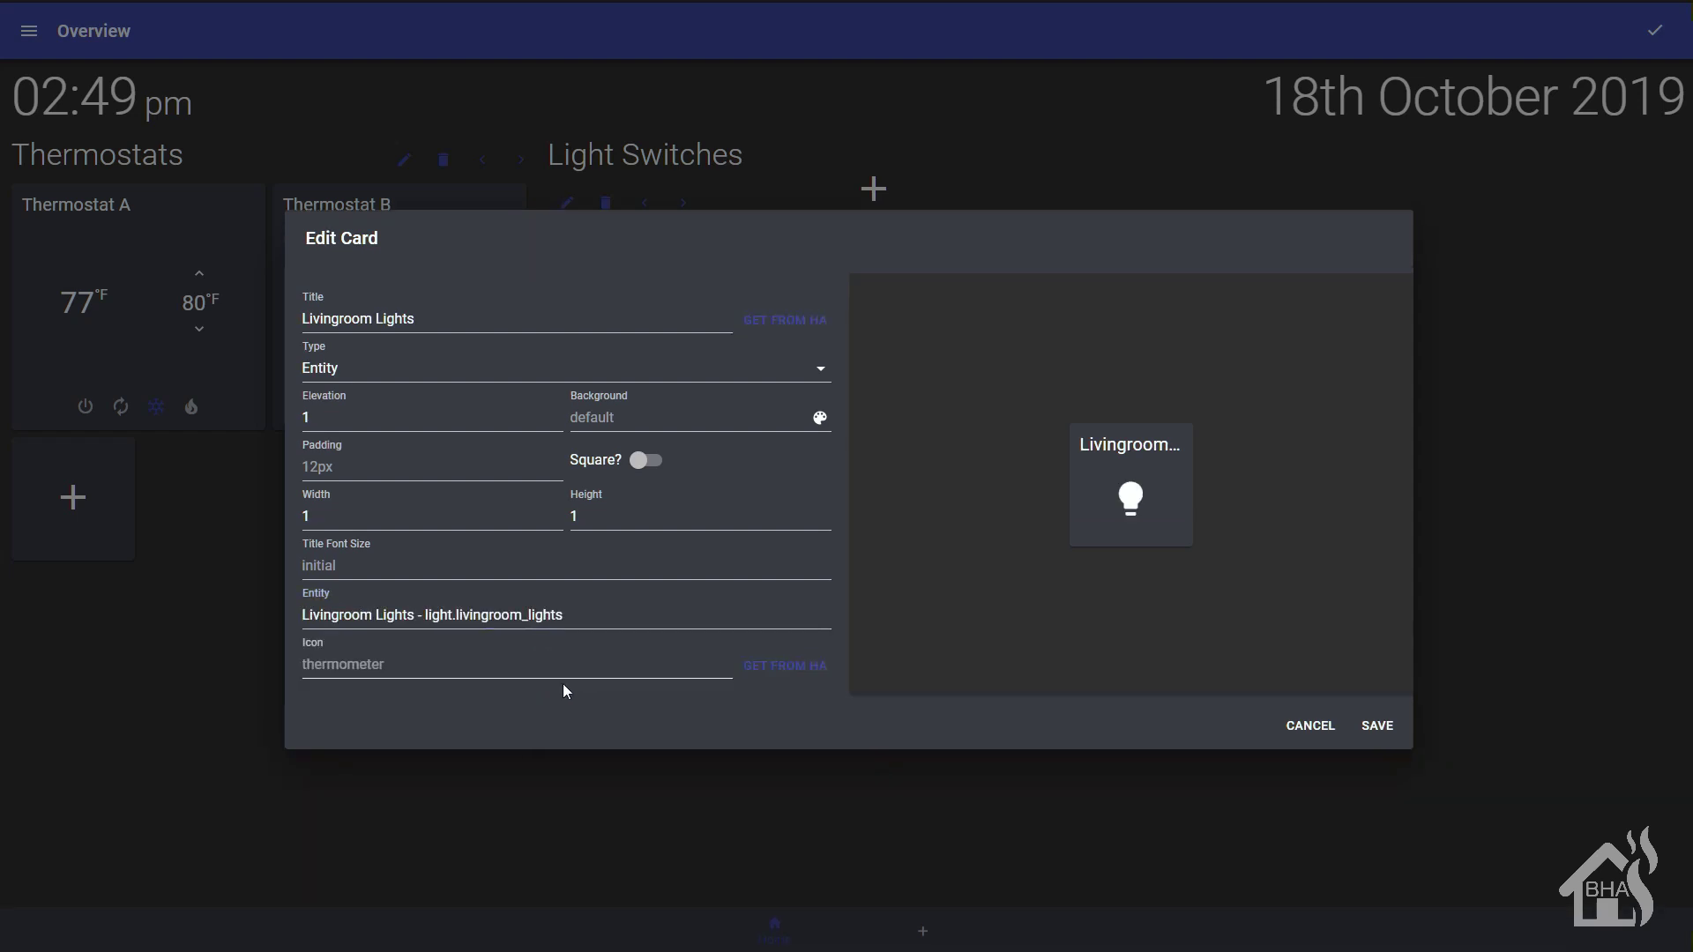
click(1373, 729)
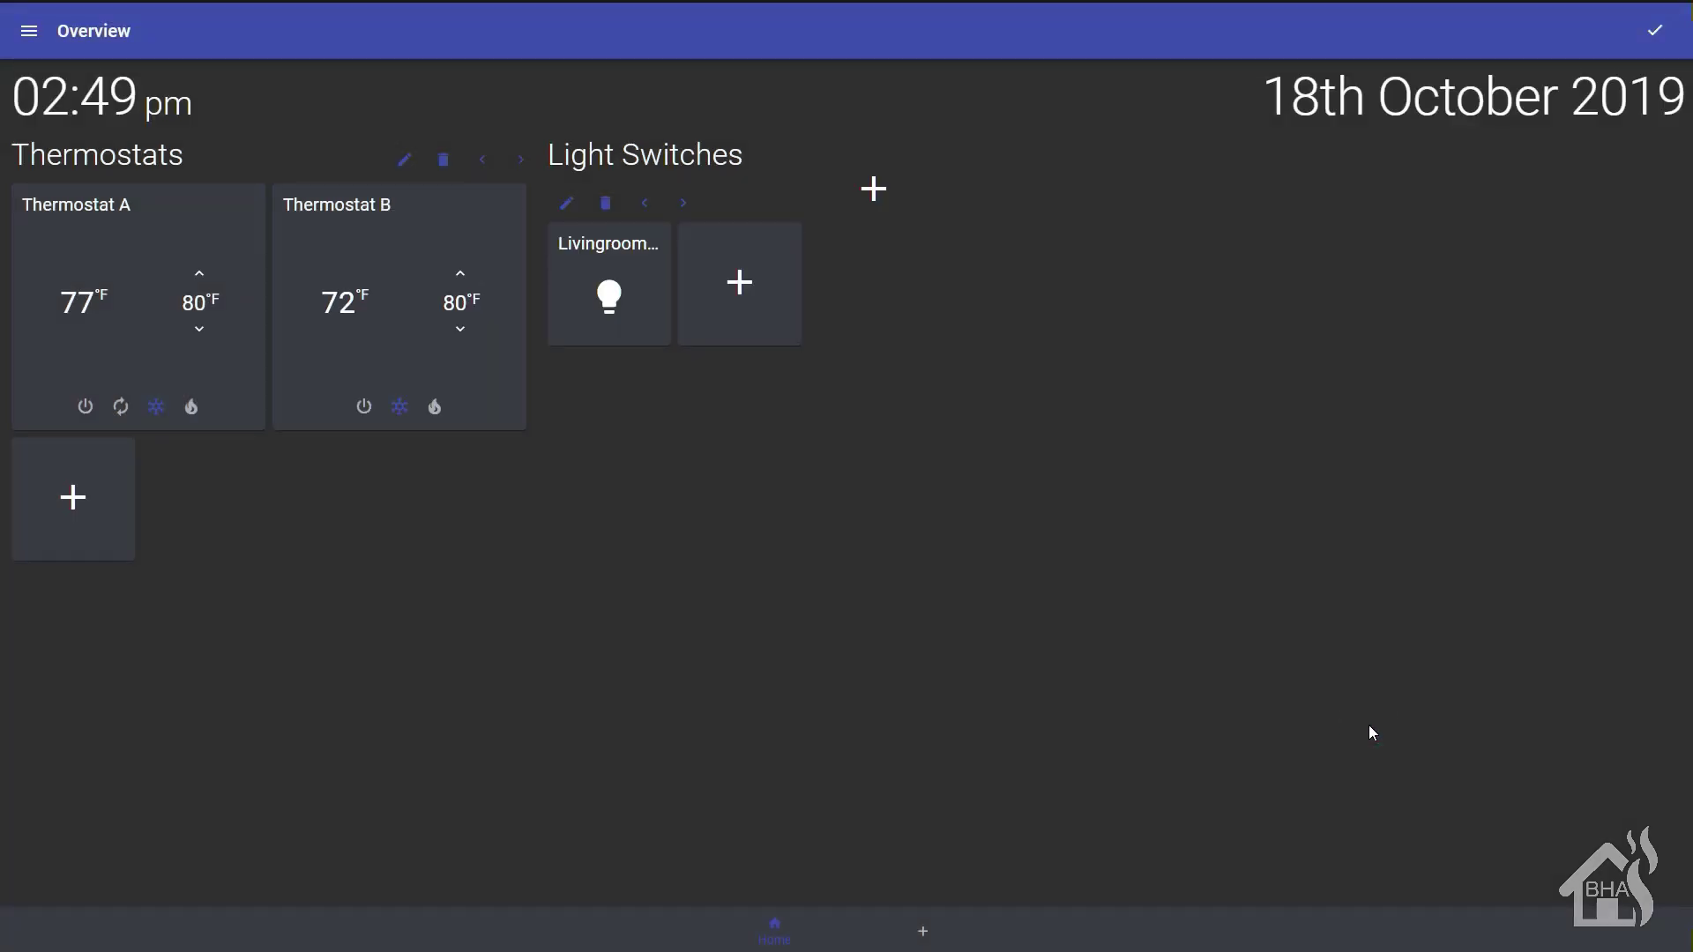
Add a Kitchen Lights card linked to light.kitchen_lights in the Light Switches group, save it and finish editing the dashboard.
click(746, 283)
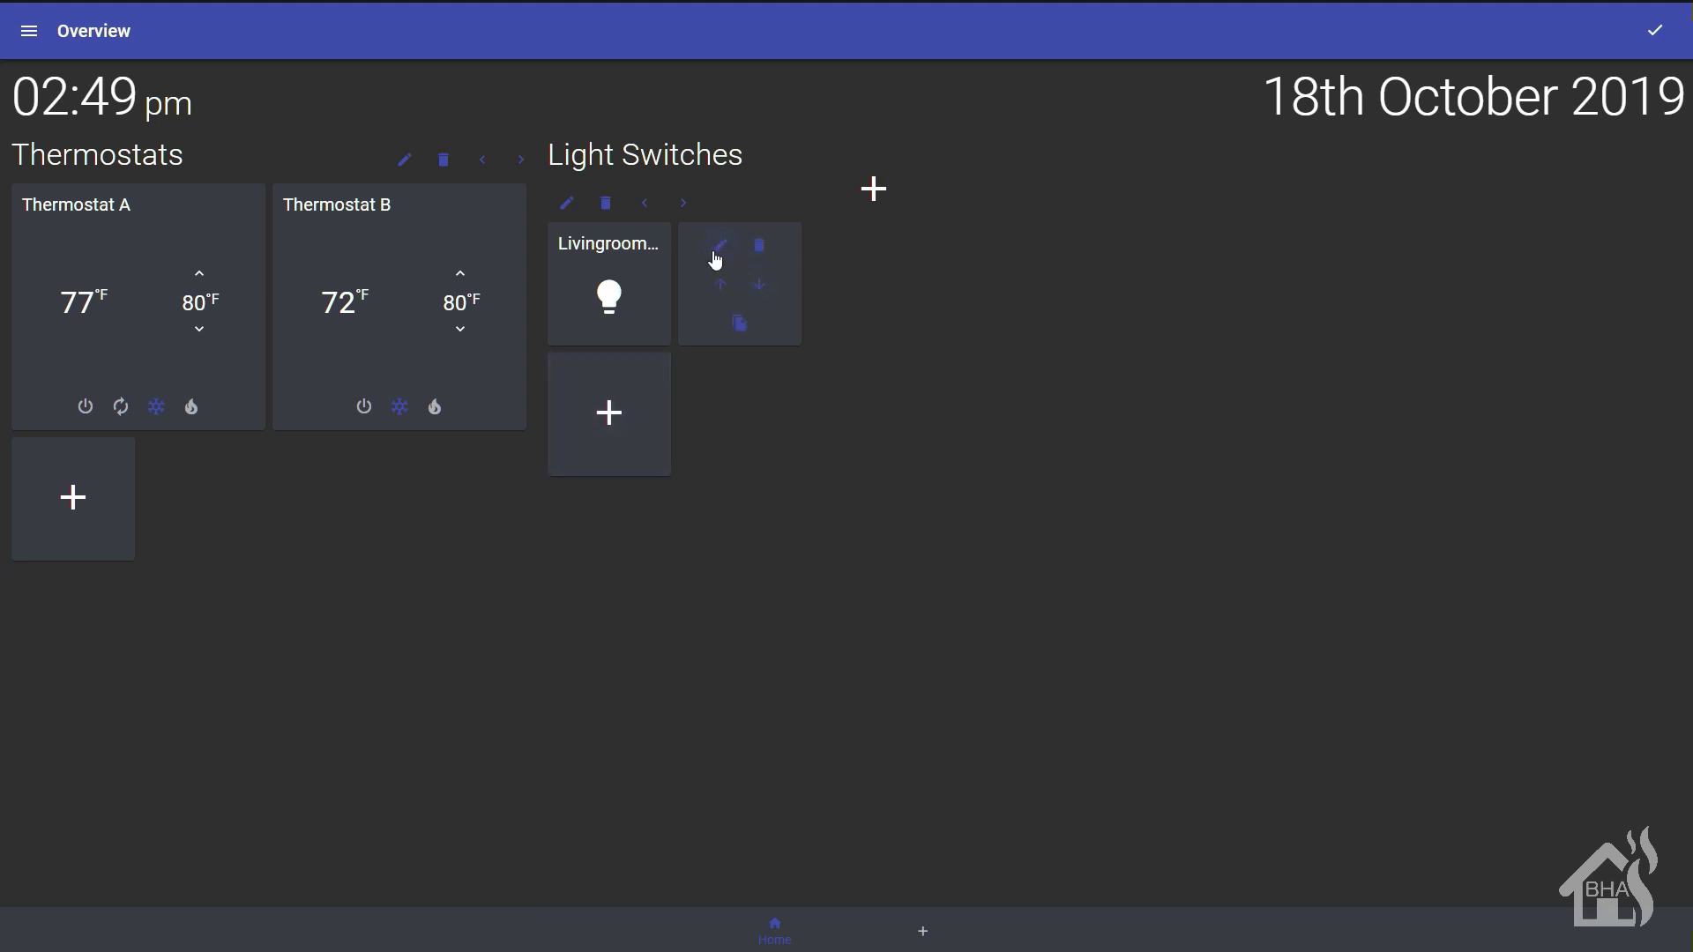
click(713, 254)
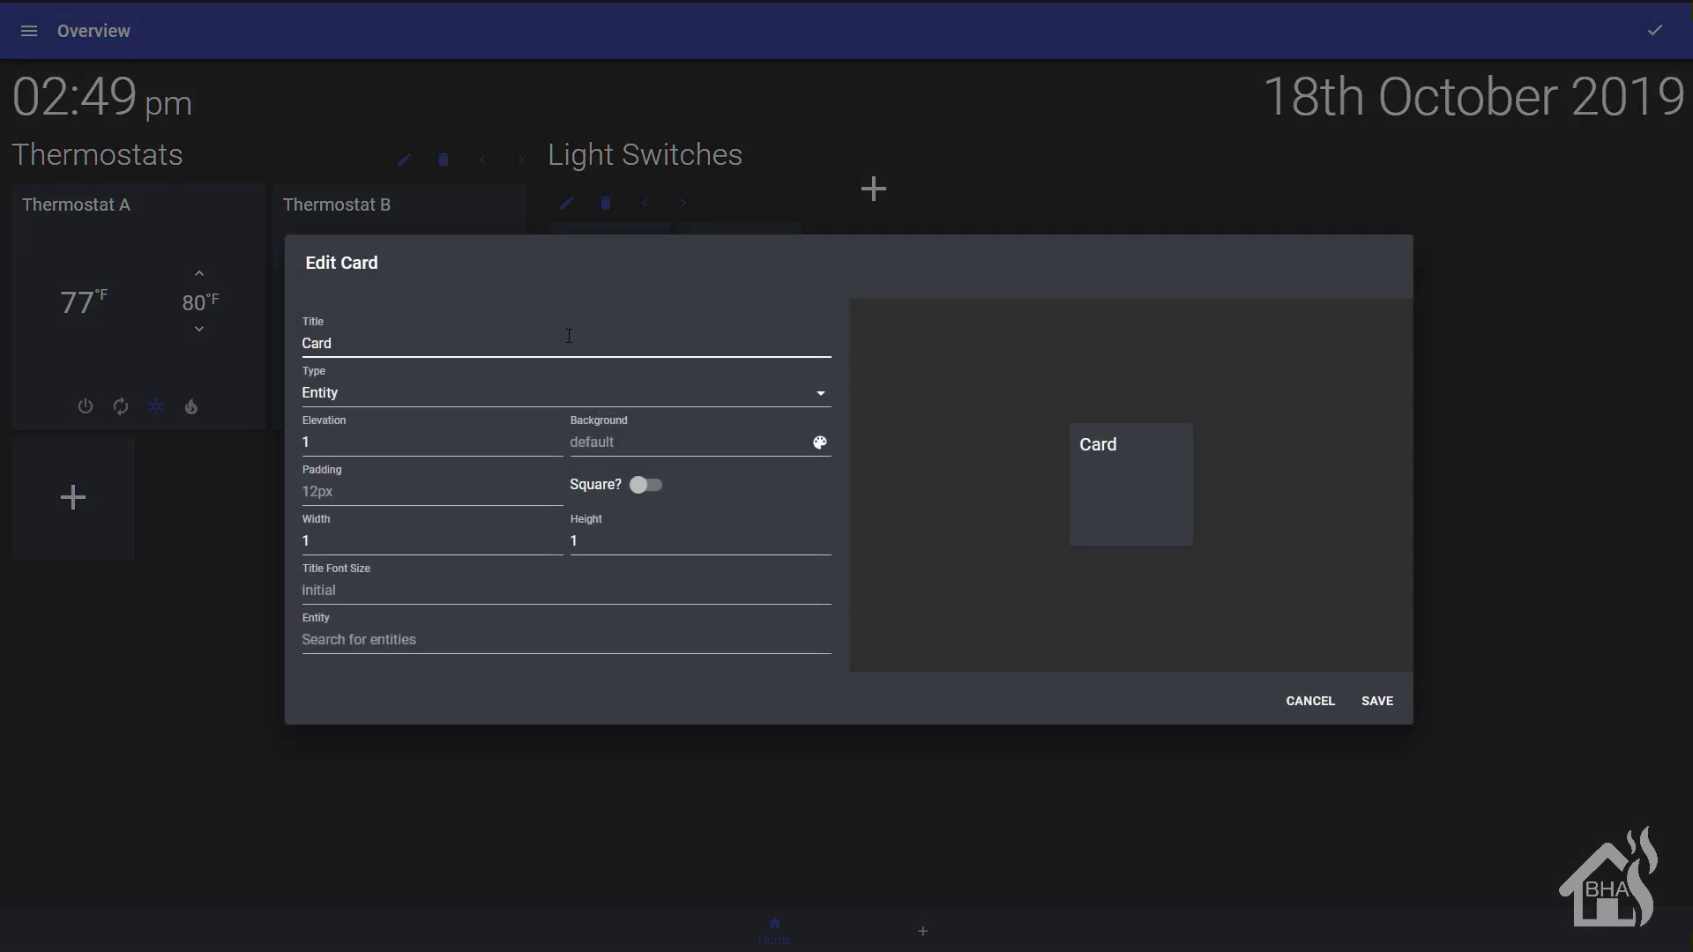
double_click(491, 342)
text(Kitchen Lights)
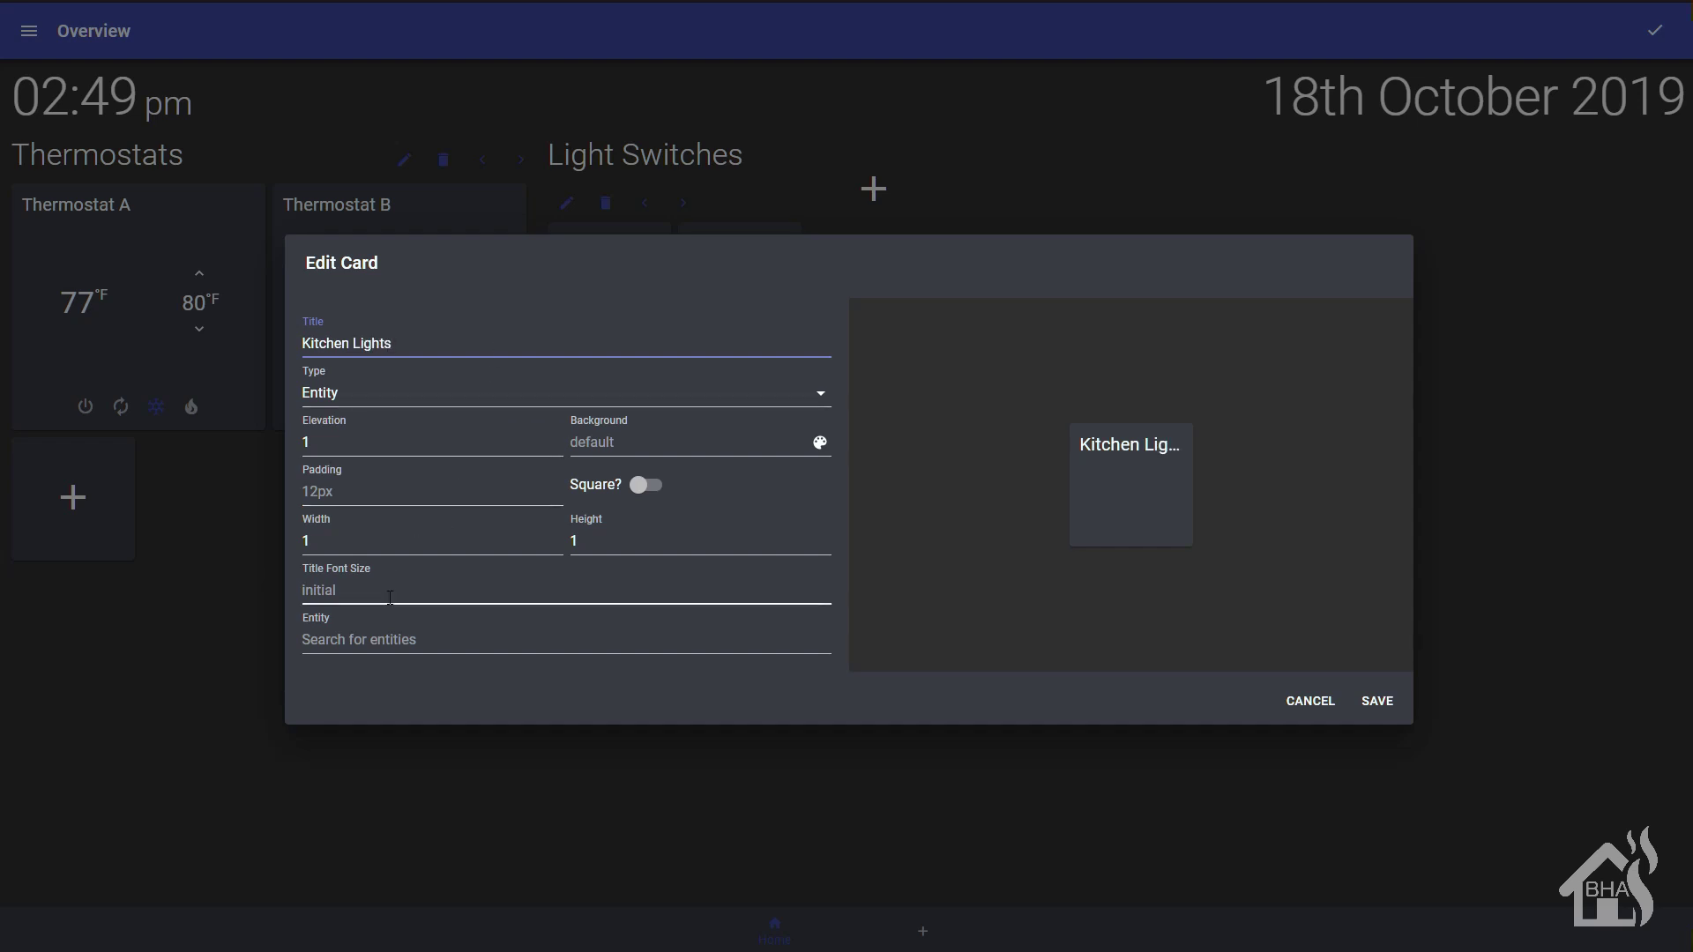
click(411, 636)
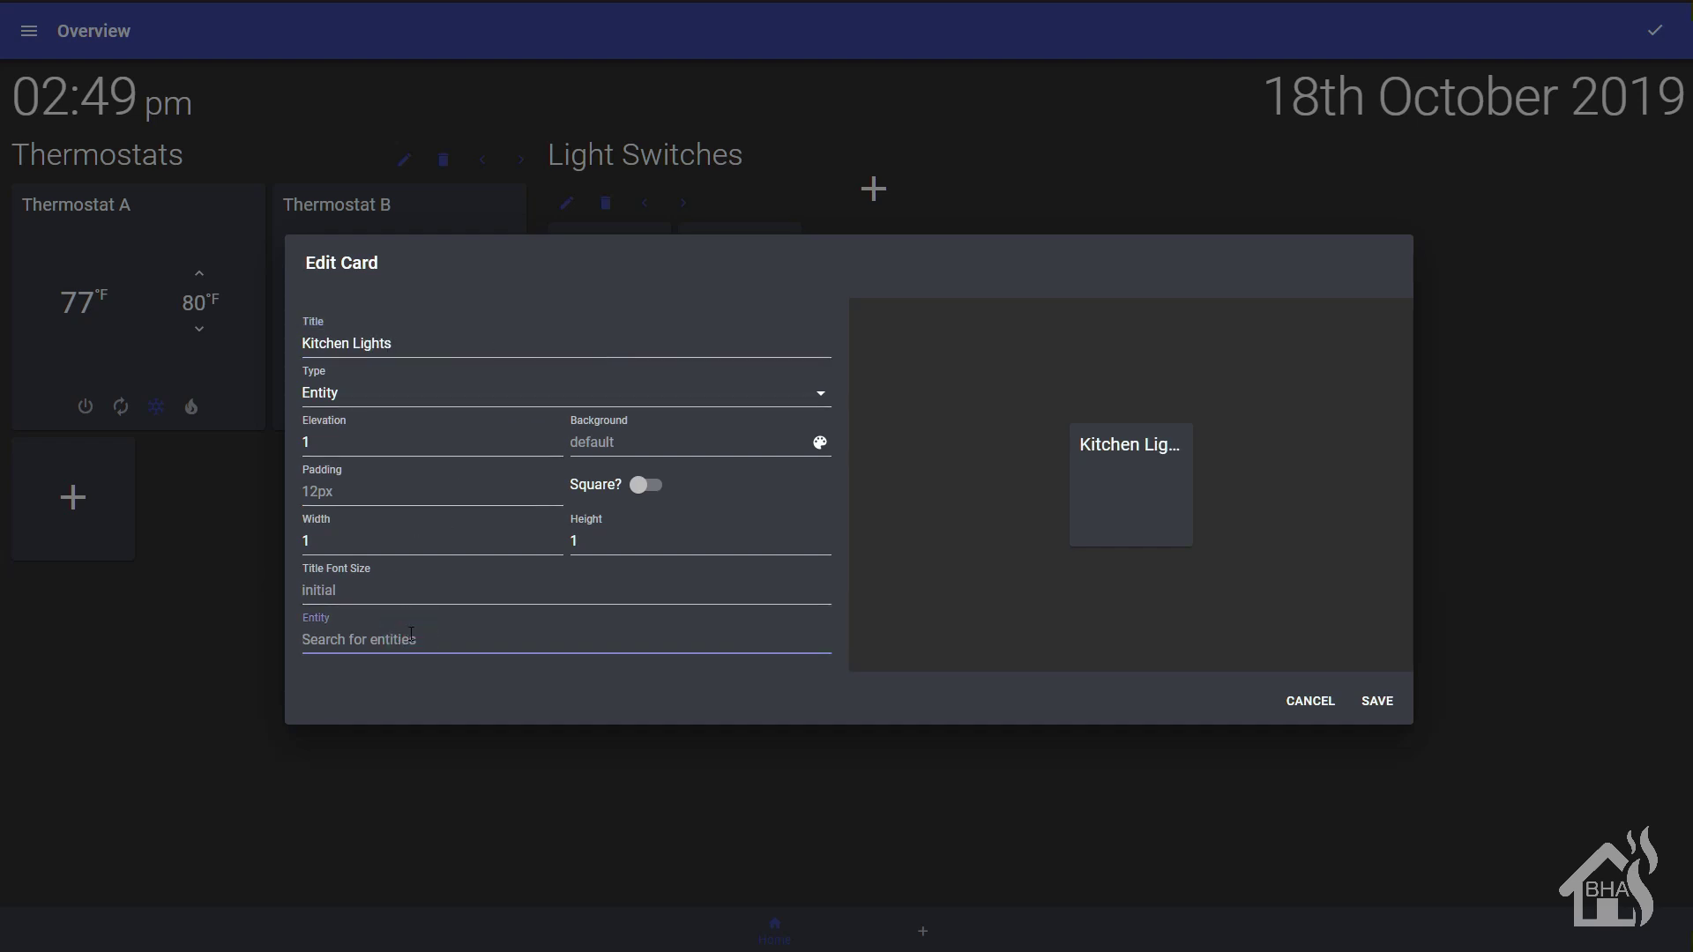
text(light.ki)
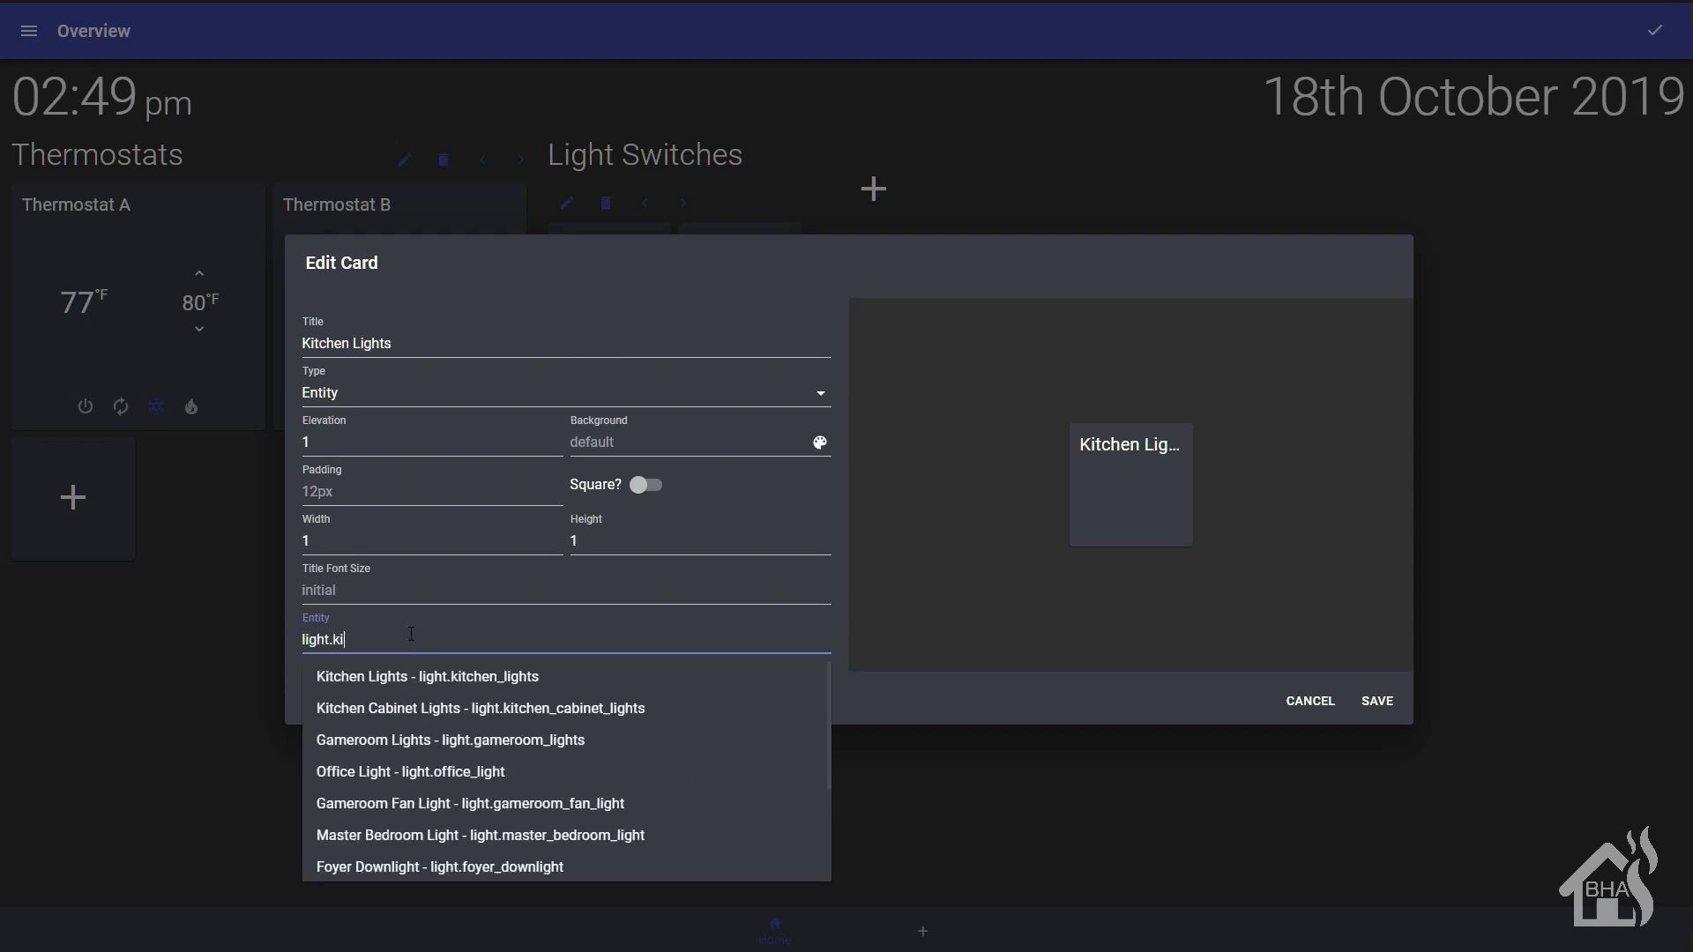
click(441, 679)
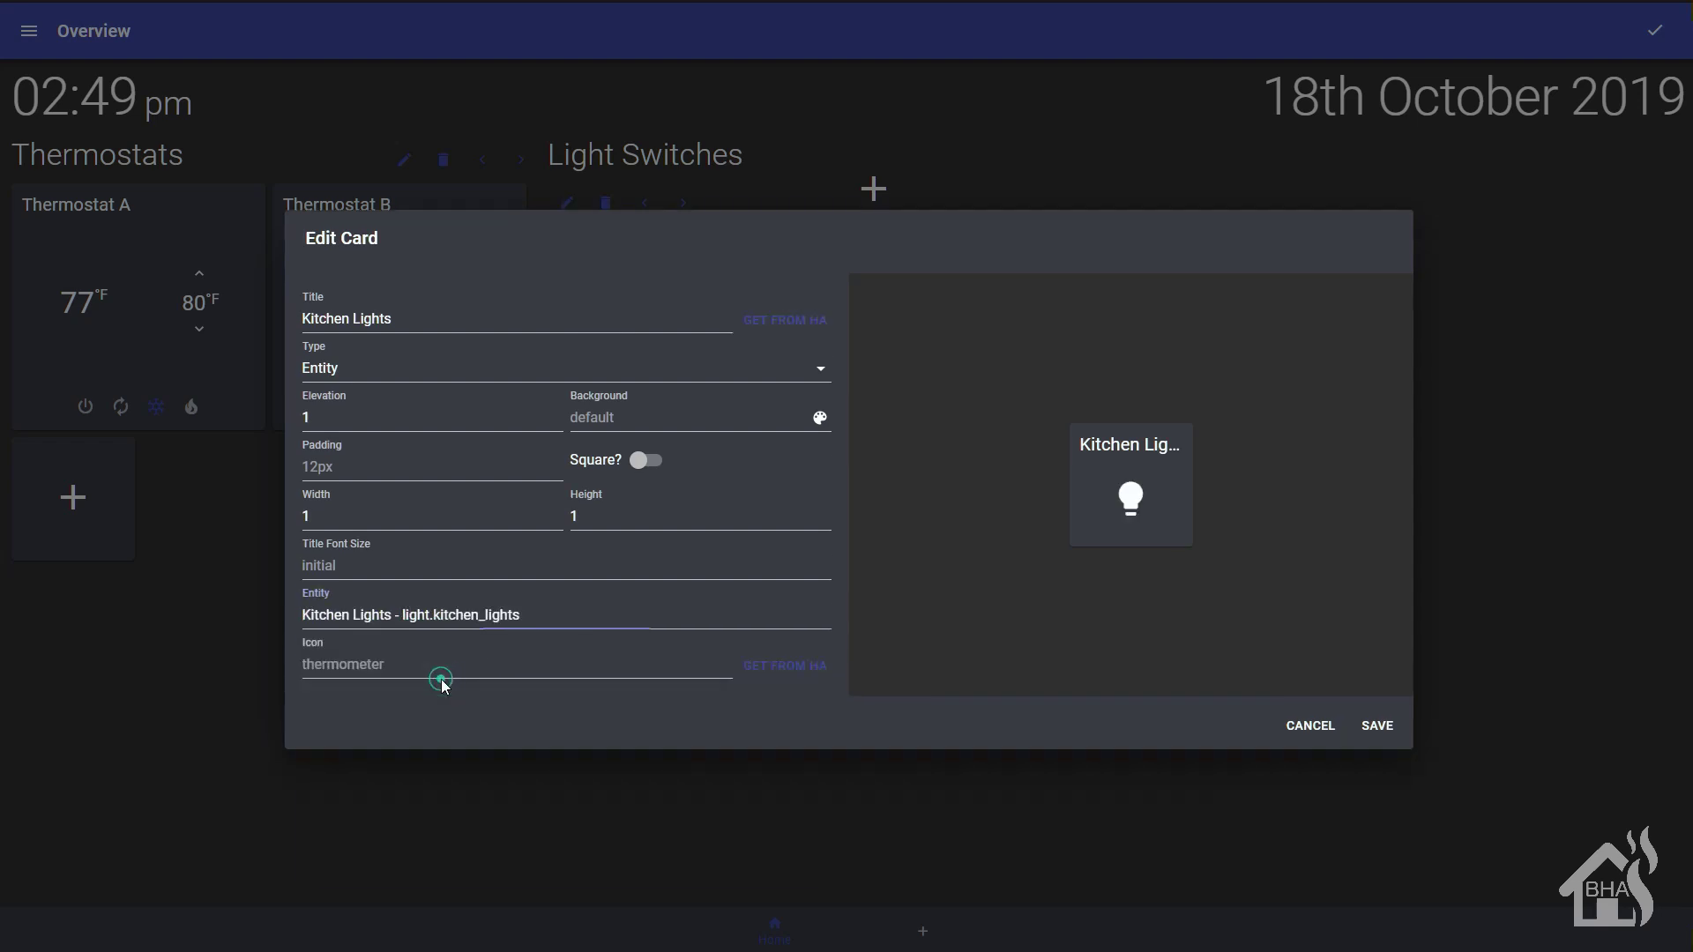
click(1384, 727)
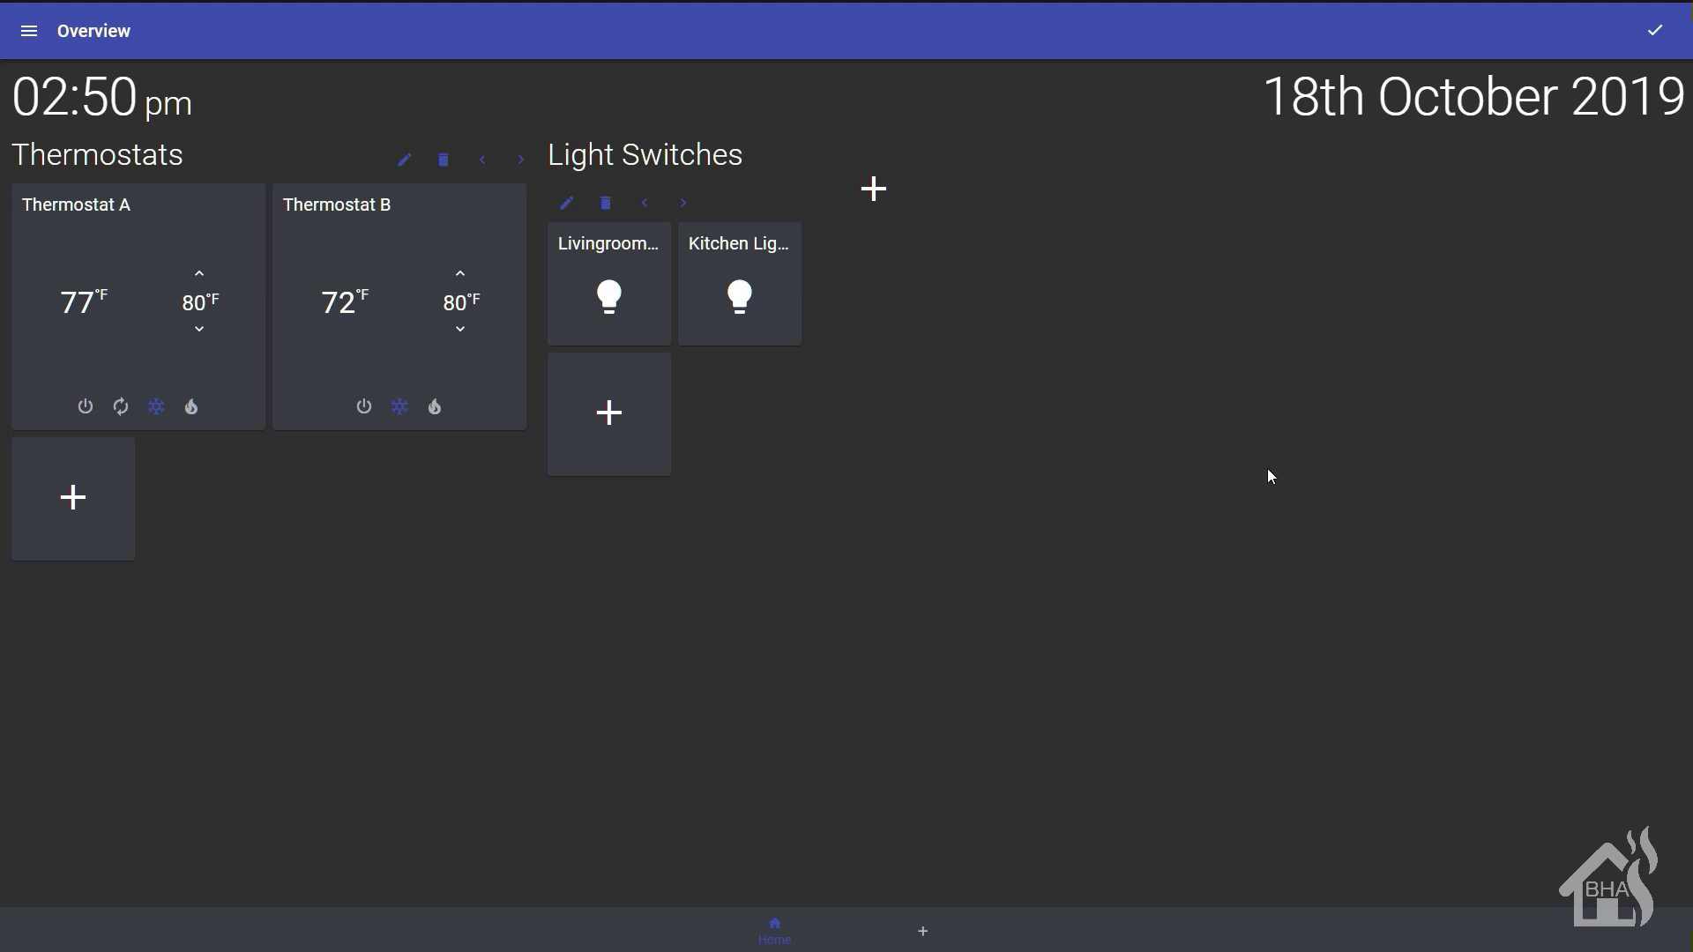
click(1654, 31)
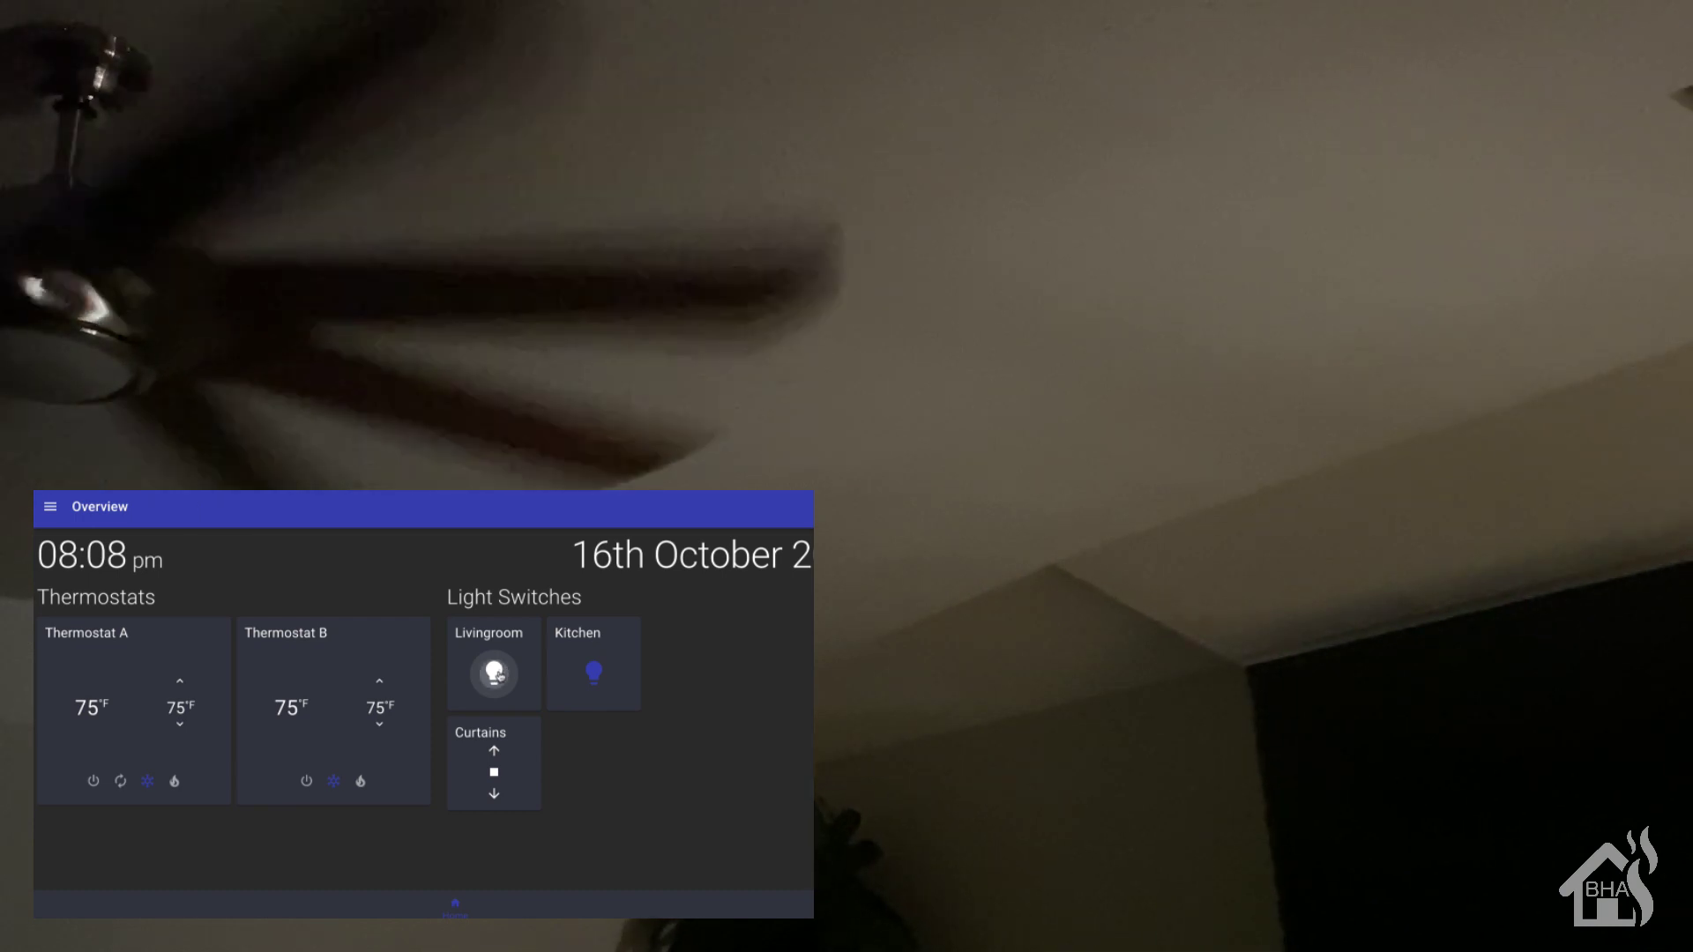
Turn the Livingroom light on and back off from its dashboard card.
click(496, 675)
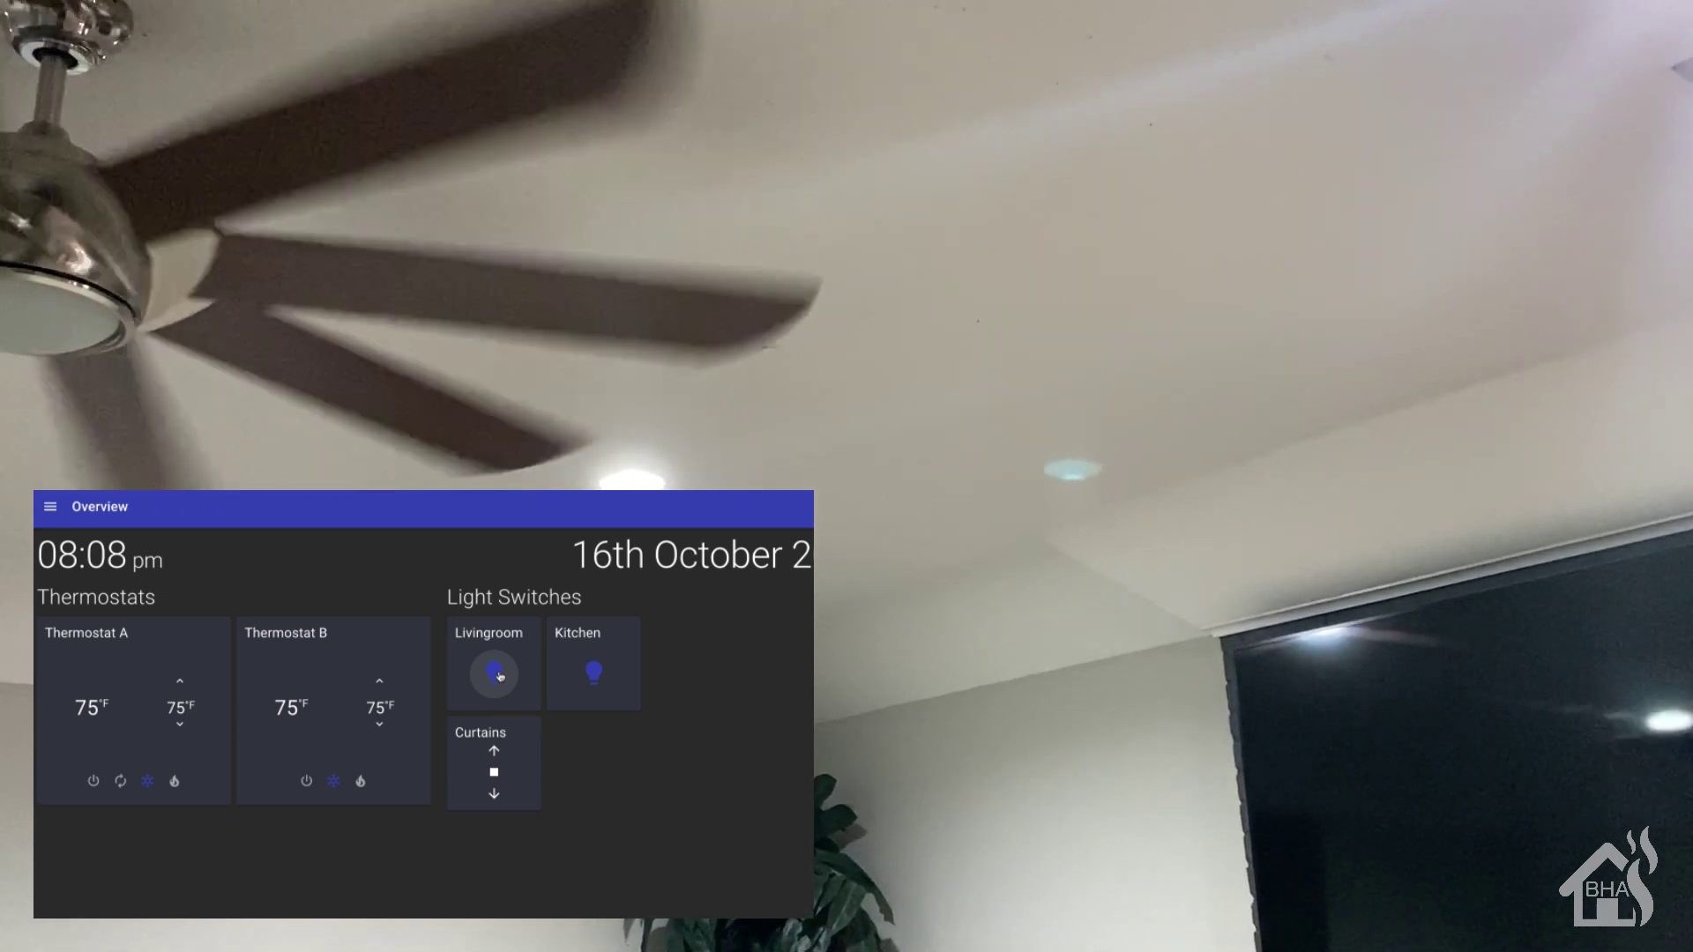
click(491, 674)
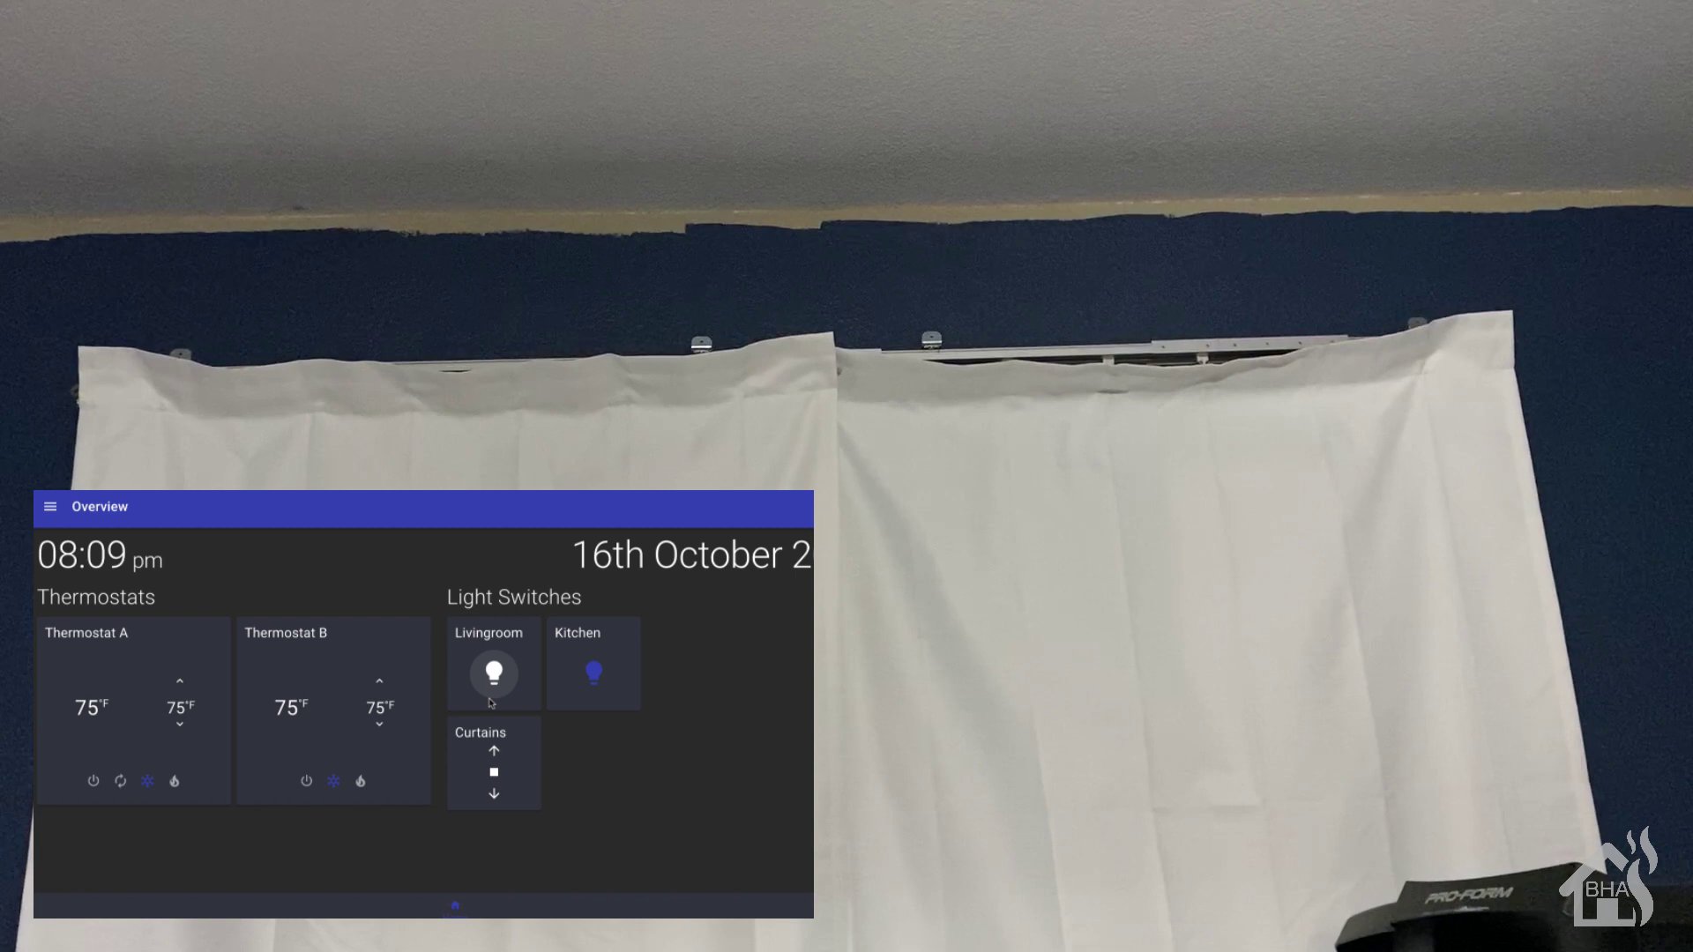
Open the curtains from the Curtains card, stop them, and start closing them.
click(495, 754)
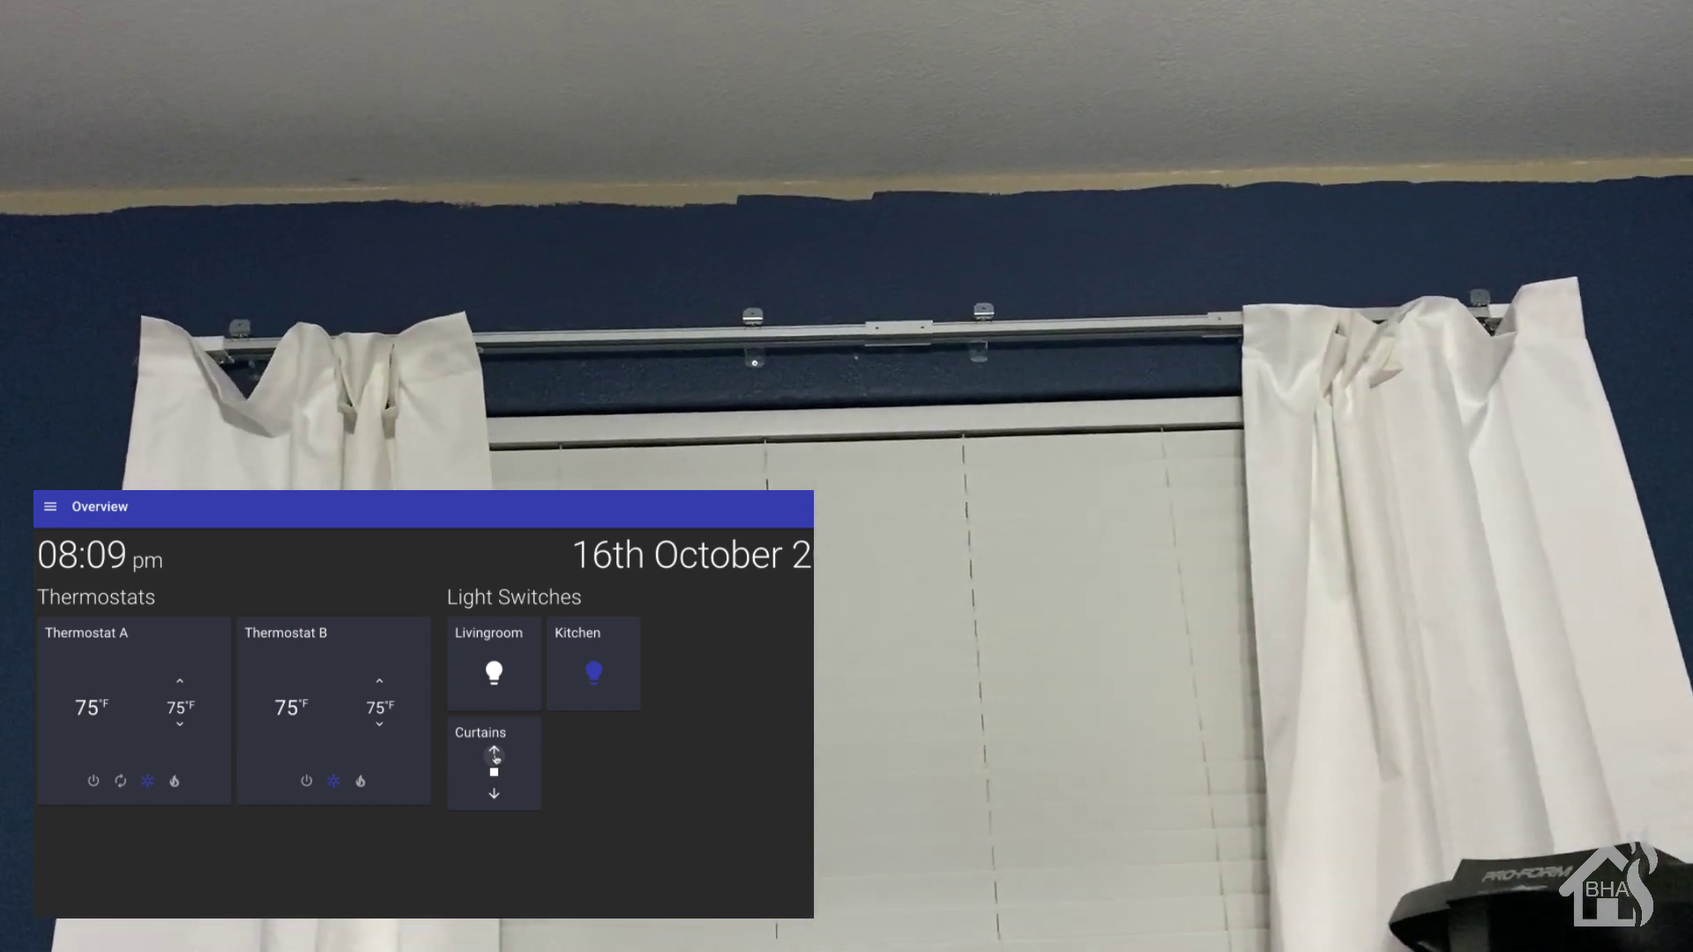
click(499, 774)
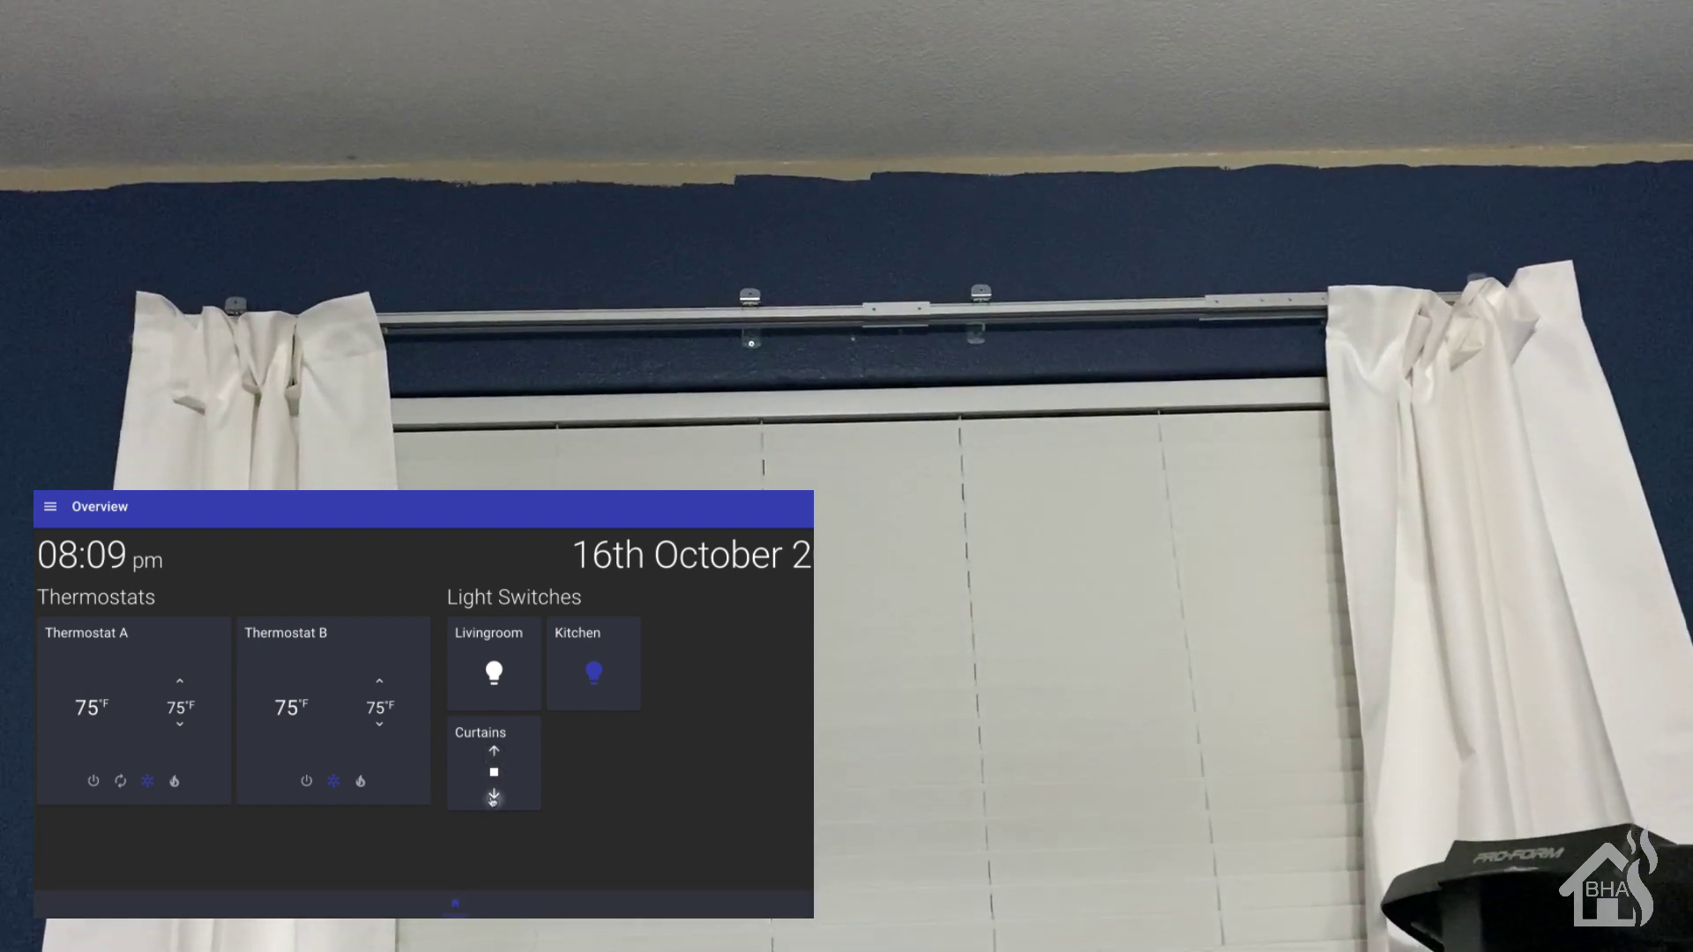
click(493, 796)
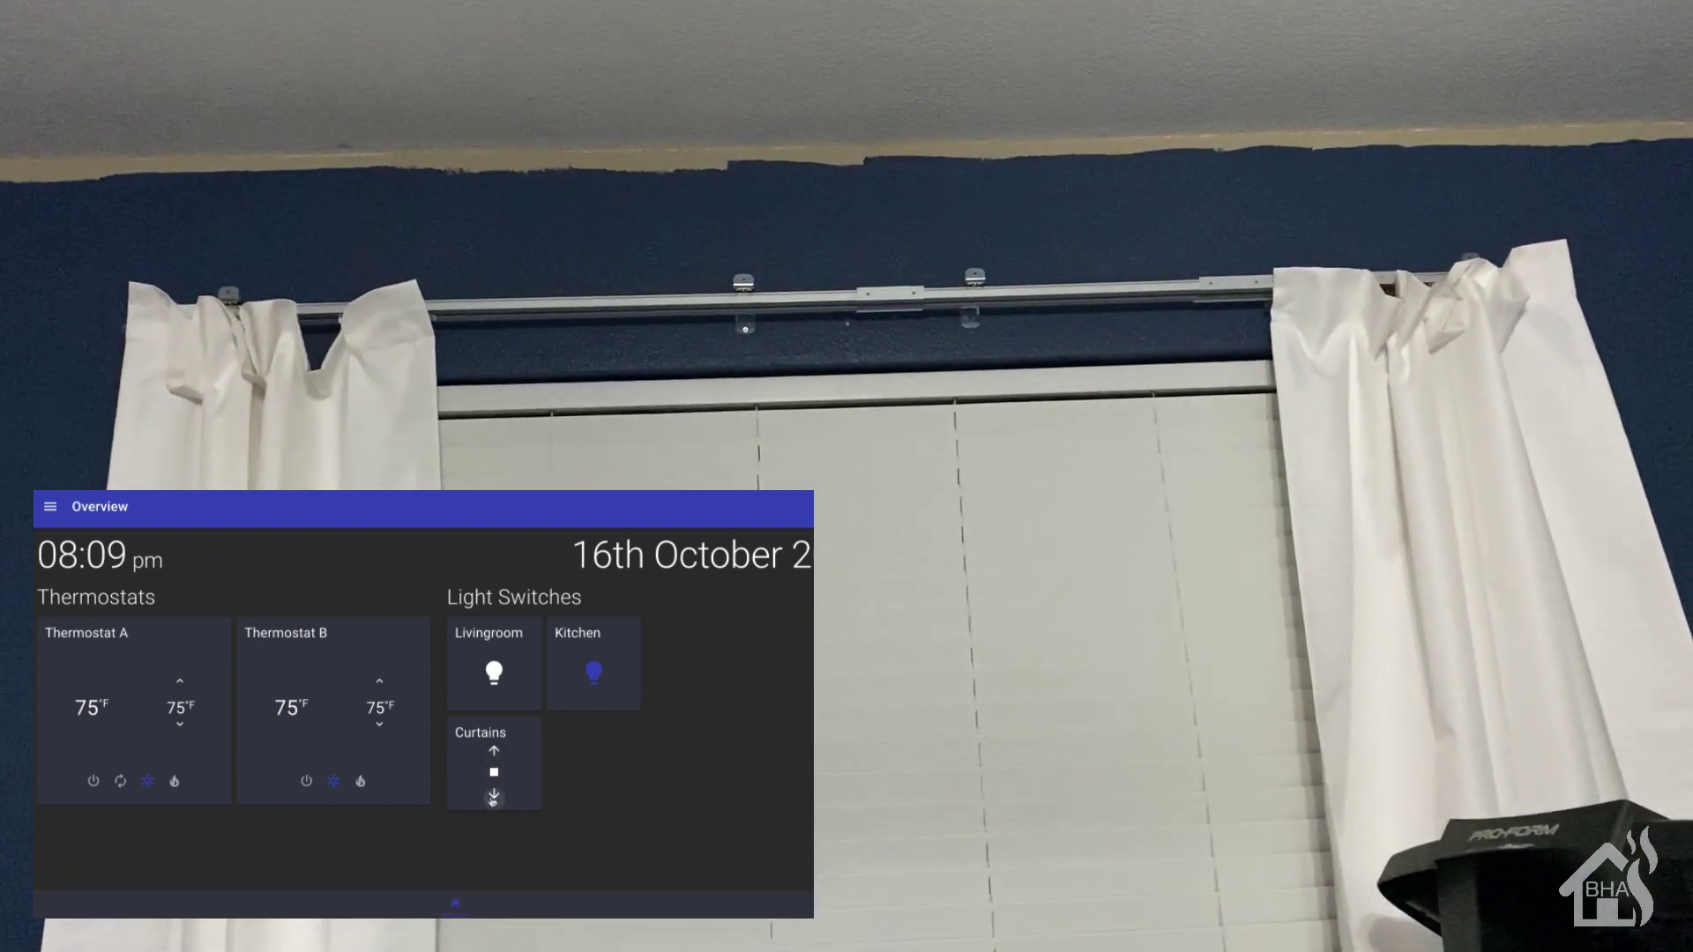